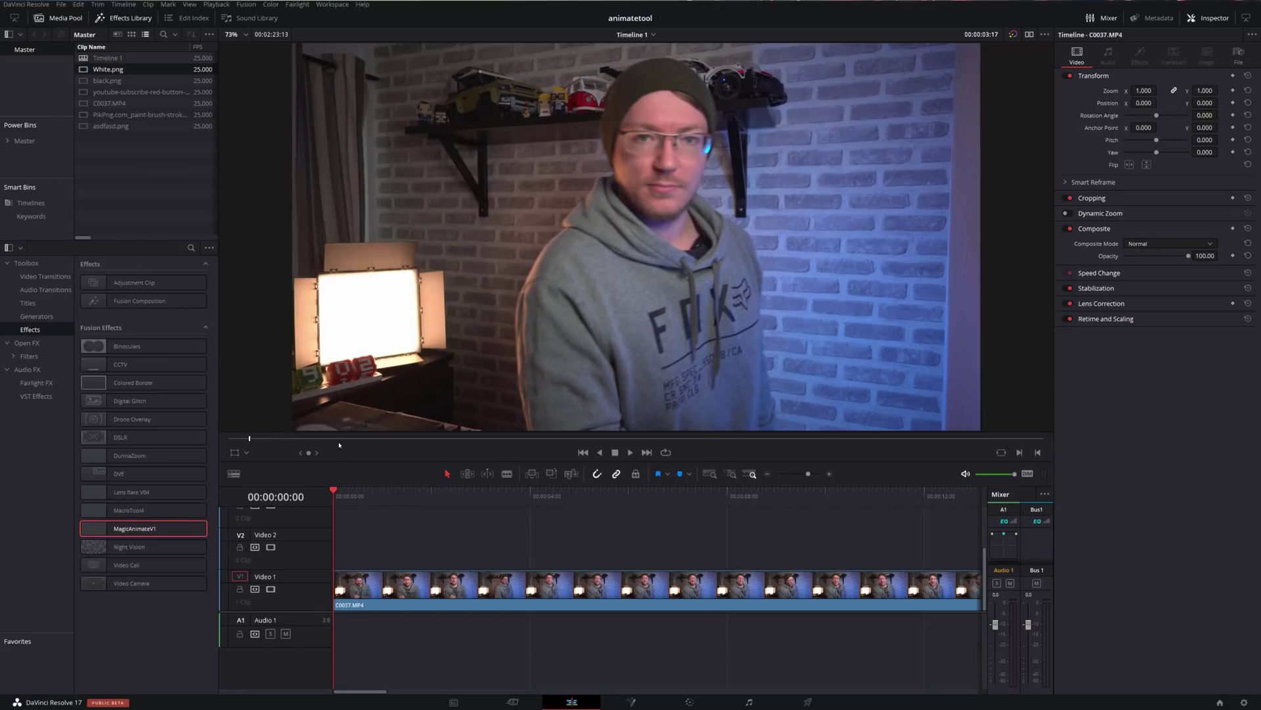
Place White.png on Video 2 above the talking-head clip, save, and apply MagicAnimateV1 to it
{"action": "left_click_drag", "start_coordinate": [108, 69], "coordinate": [439, 562]}
{"action": "mouse_move", "coordinate": [420, 494]}
{"action": "left_mouse_down"}
{"action": "mouse_move", "coordinate": [732, 501]}
{"action": "mouse_move", "coordinate": [424, 503]}
{"action": "left_mouse_up"}
{"action": "key", "text": "ctrl+s"}
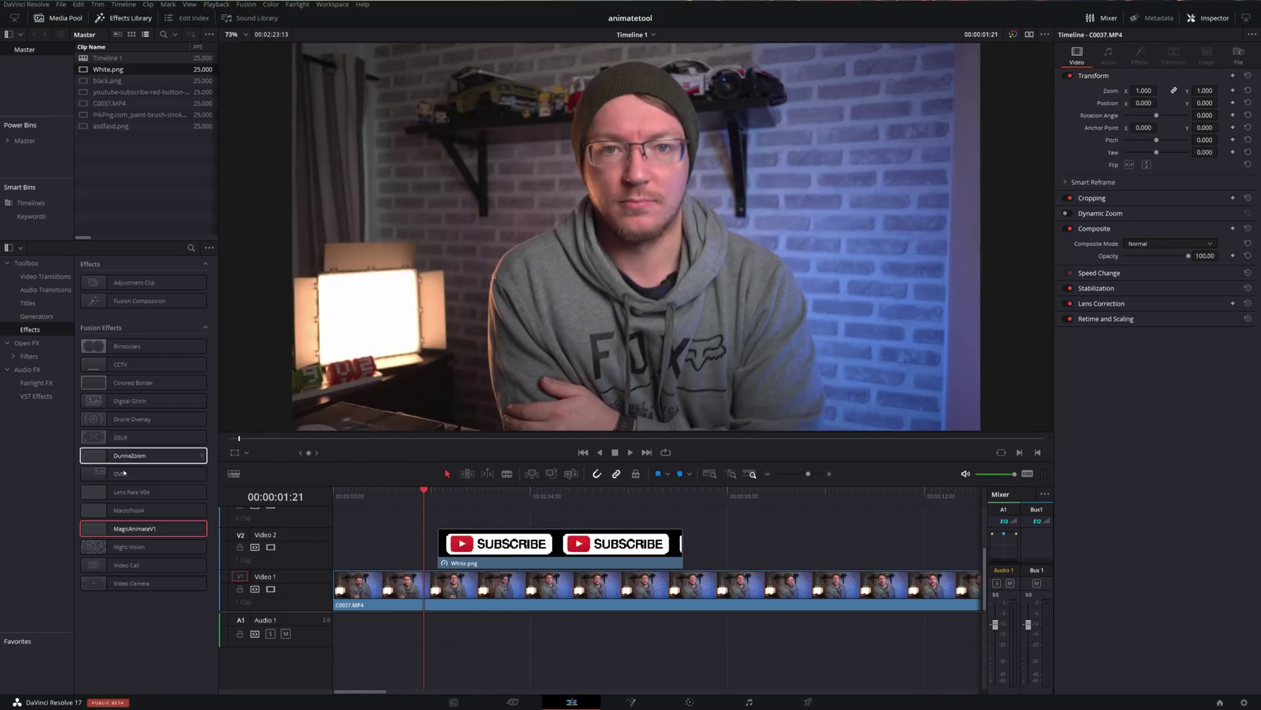
{"action": "left_click_drag", "start_coordinate": [120, 530], "coordinate": [529, 542]}
{"action": "left_click", "coordinate": [529, 542]}
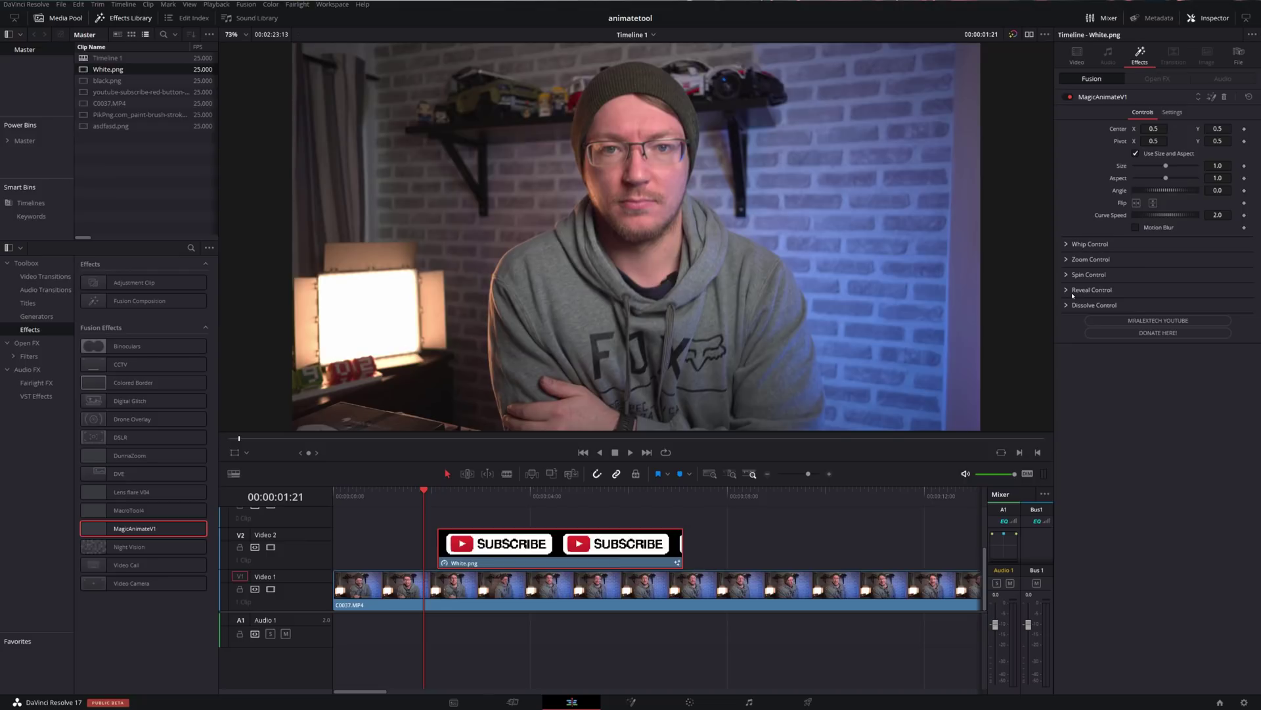
Set the whip scale to 1.0 and preview the subscribe banner's whip animation
{"action": "left_click", "coordinate": [1071, 246]}
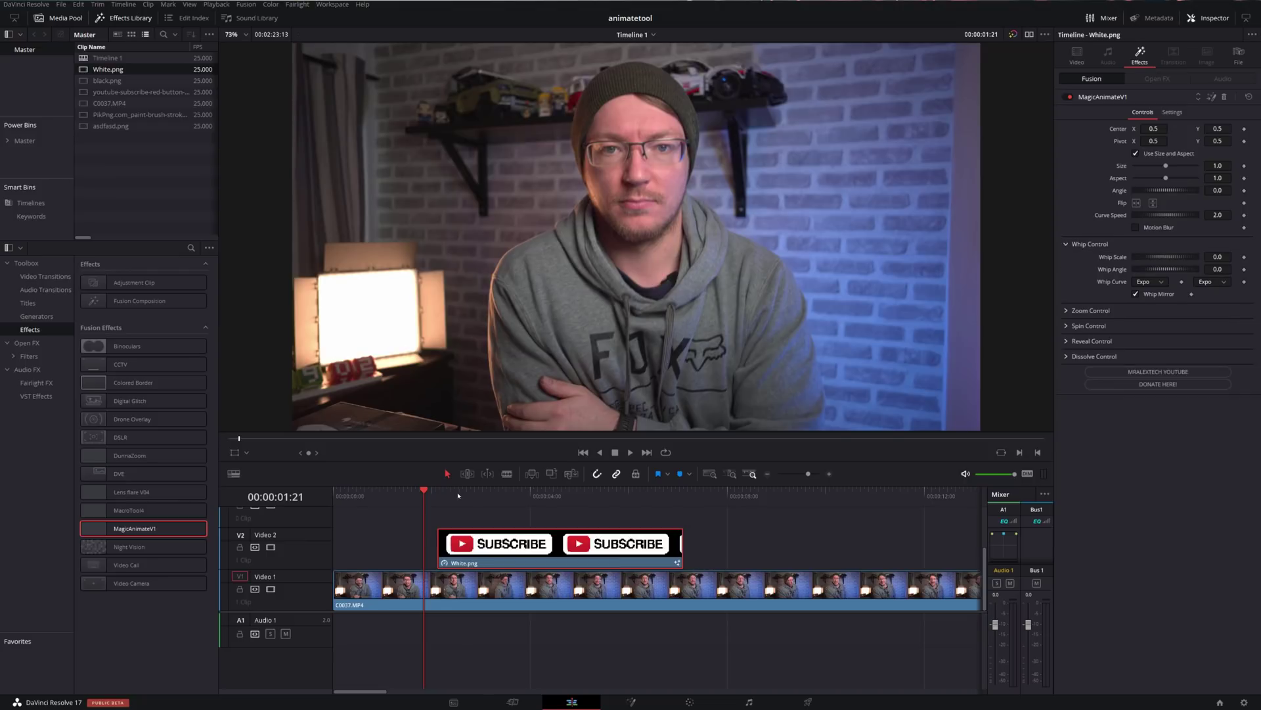
{"action": "key", "text": "space"}
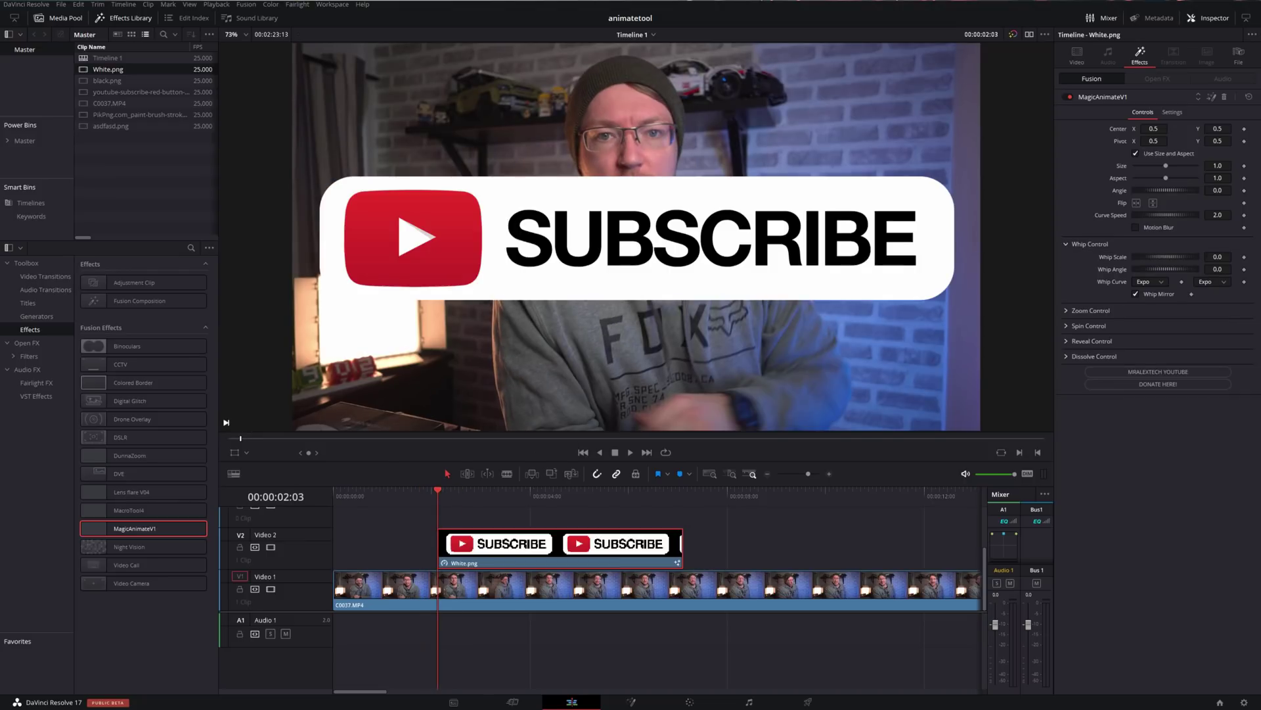
{"action": "left_click", "coordinate": [1218, 256]}
{"action": "type", "text": "1"}
{"action": "key", "text": "Tab"}
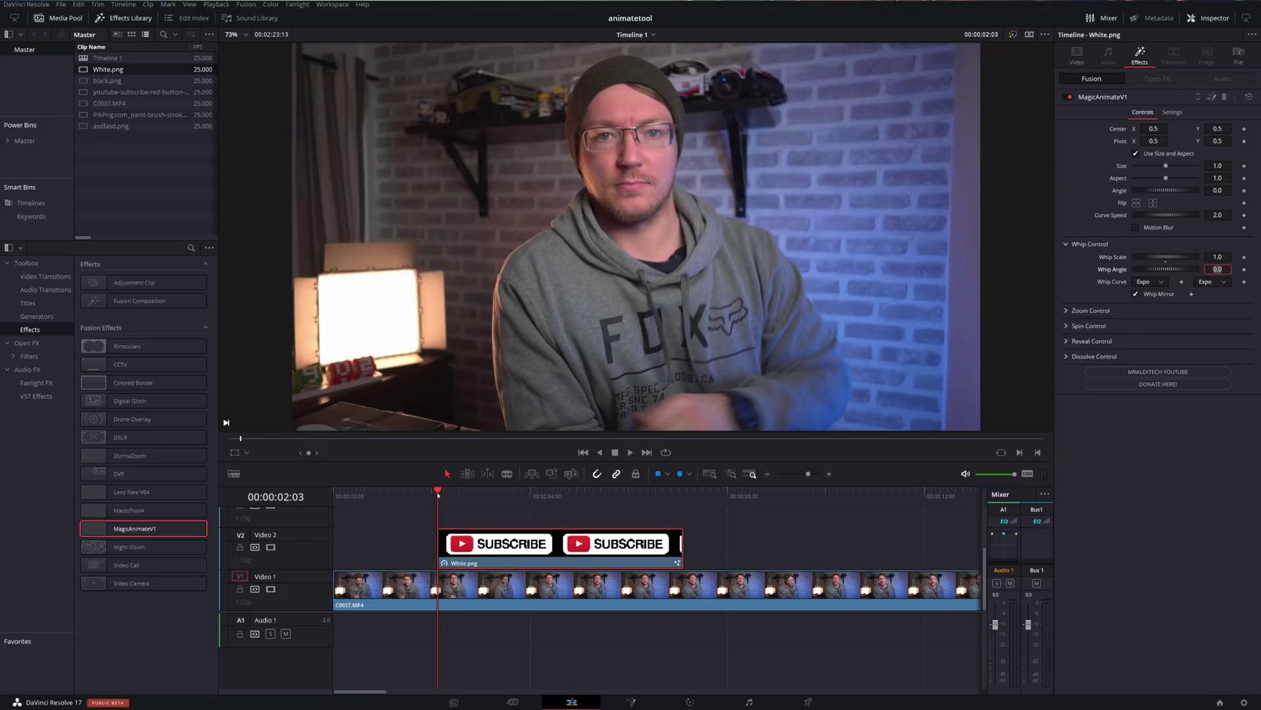
{"action": "key", "text": "space"}
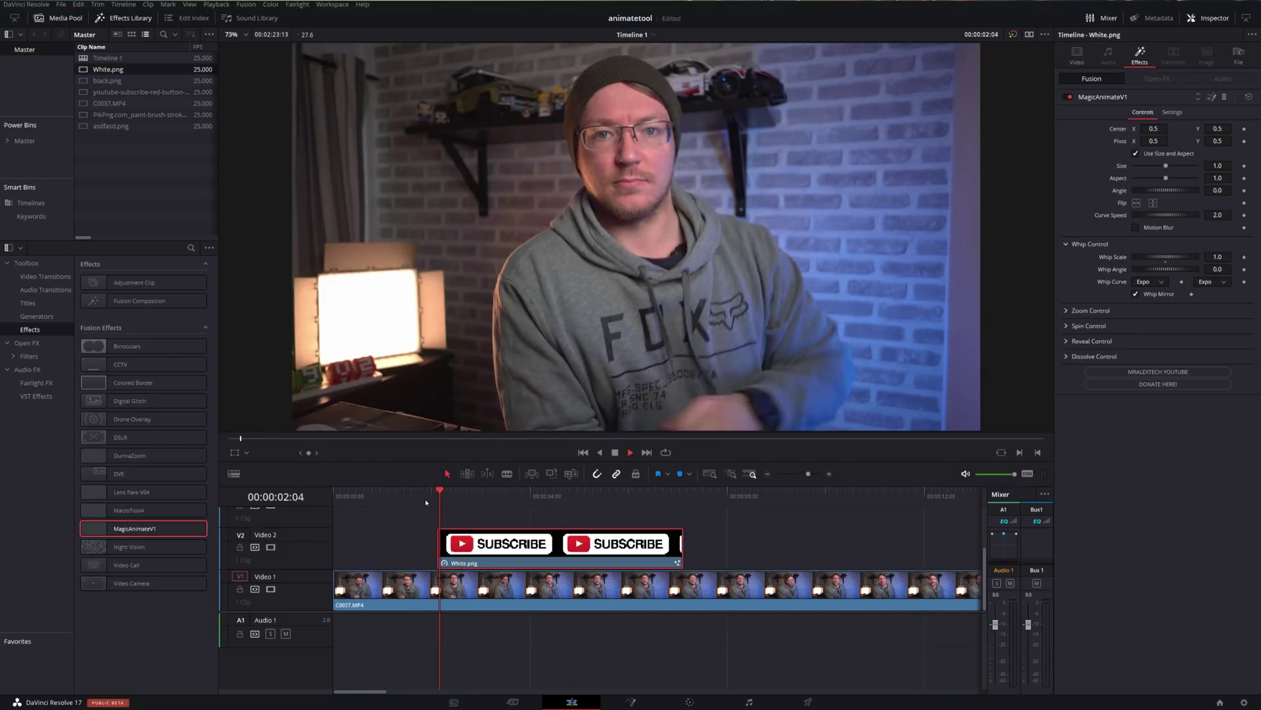
{"action": "key", "text": "space"}
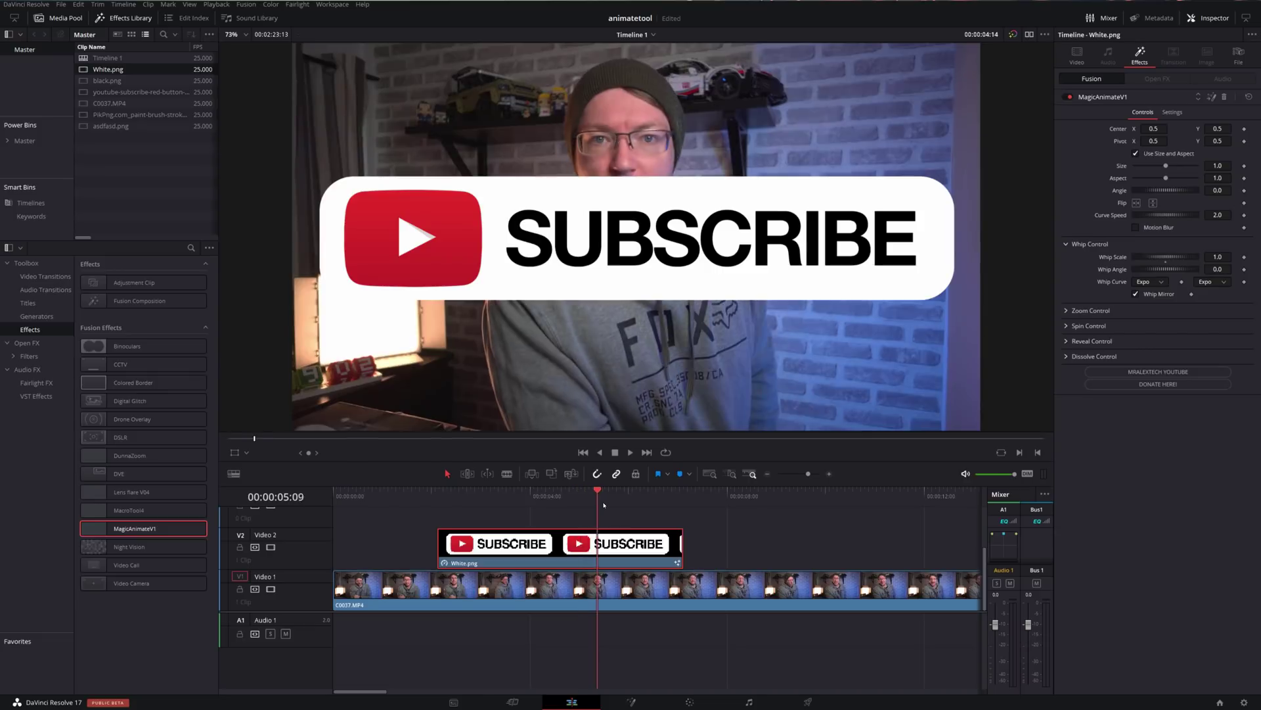
{"action": "key", "text": "space"}
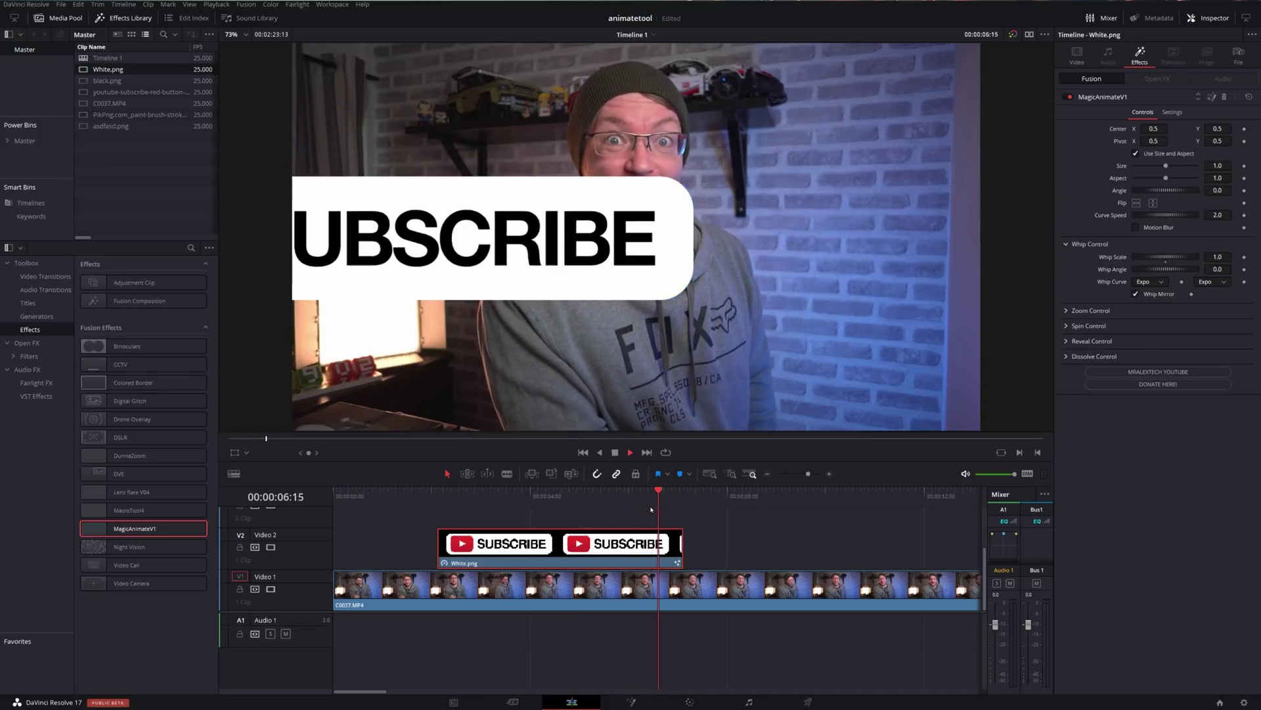
{"action": "key", "text": "space"}
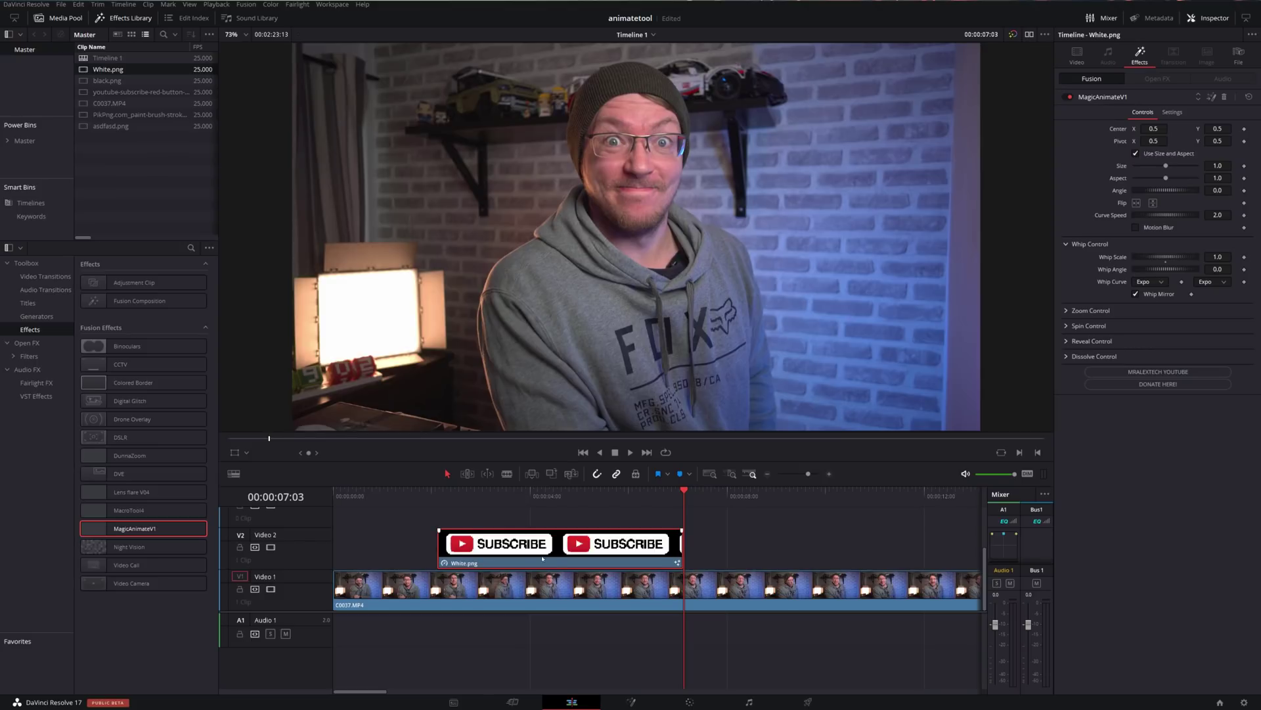
Move the subscribe clip earlier on Video 2 and extend its end much longer
{"action": "left_click_drag", "start_coordinate": [543, 558], "coordinate": [488, 558]}
{"action": "left_click_drag", "start_coordinate": [627, 550], "coordinate": [894, 542]}
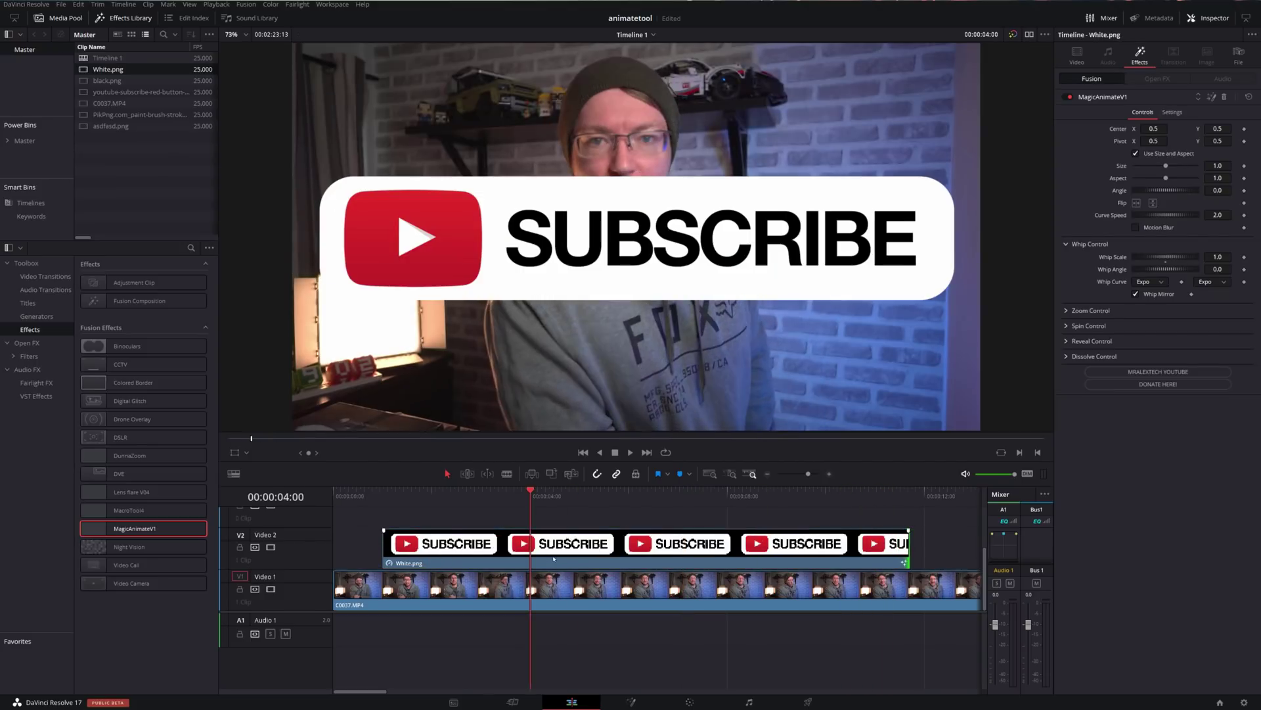
{"action": "mouse_move", "coordinate": [554, 558]}
{"action": "left_mouse_down"}
{"action": "mouse_move", "coordinate": [583, 558]}
{"action": "mouse_move", "coordinate": [555, 559]}
{"action": "left_mouse_up"}
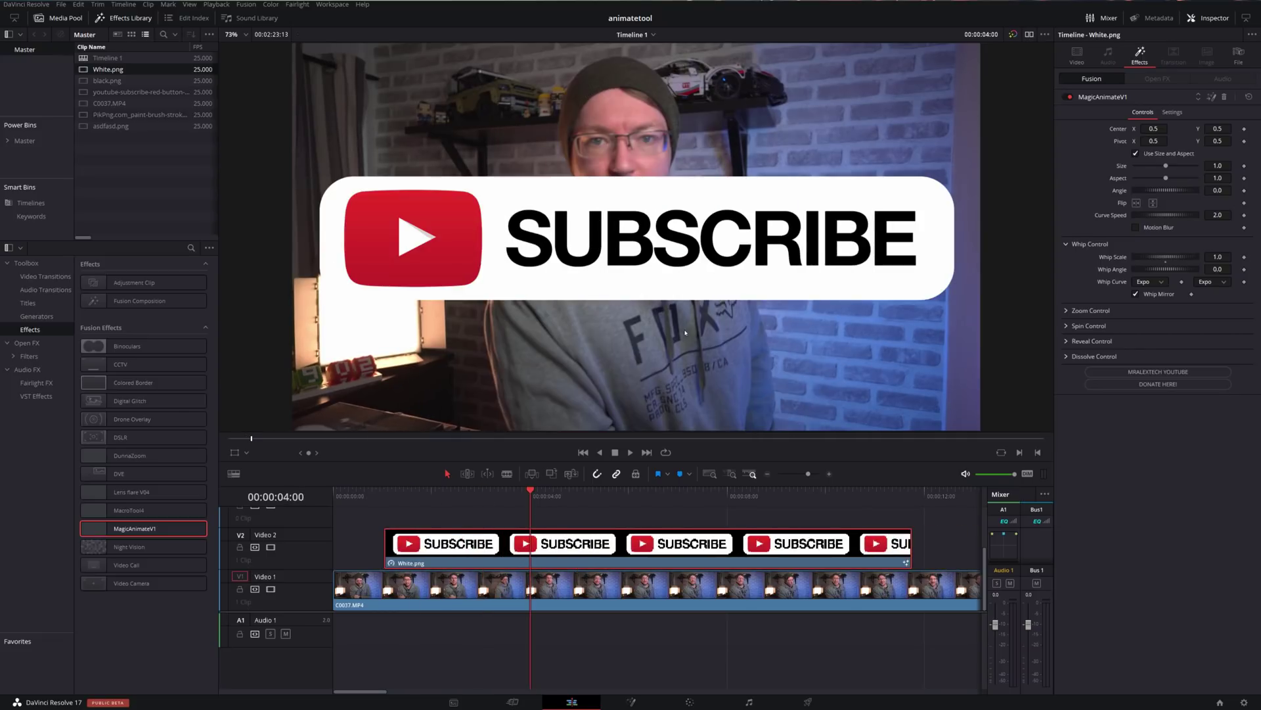
Reset the whip scale to 0.0 and preview the zoom animation
{"action": "double_click", "coordinate": [1115, 258]}
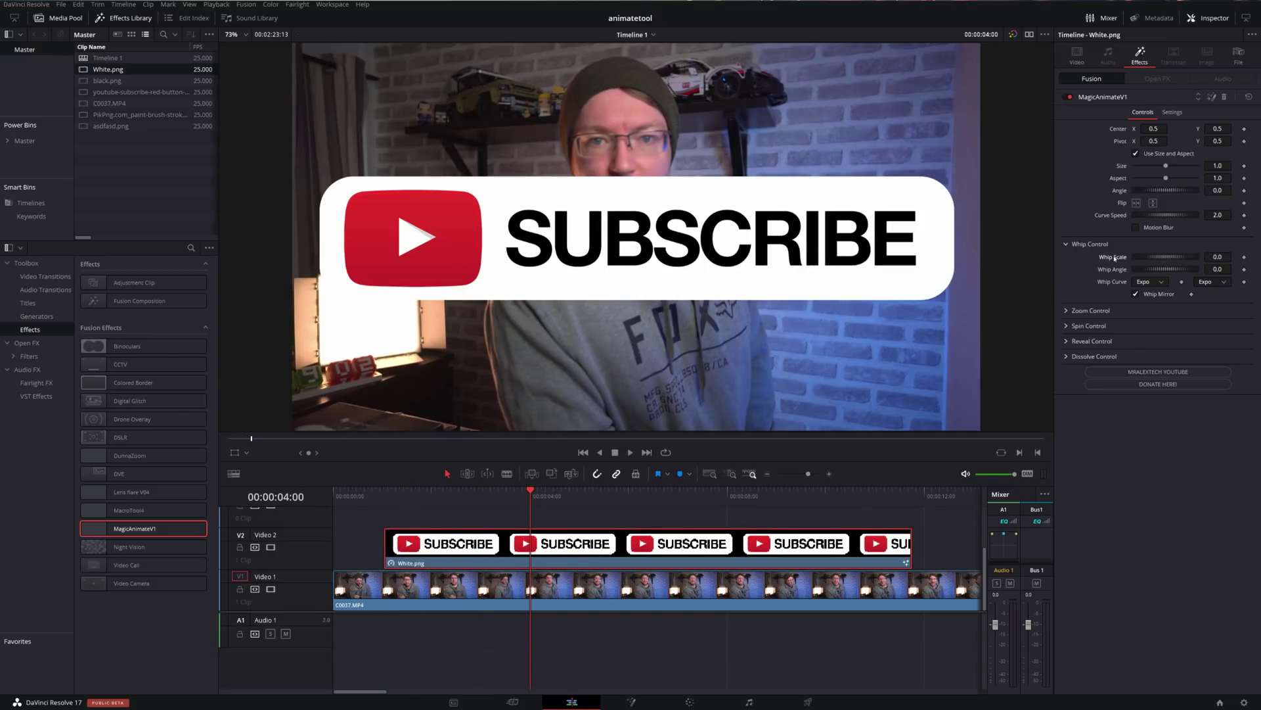
{"action": "left_click", "coordinate": [1066, 310]}
{"action": "left_click", "coordinate": [386, 500]}
{"action": "key", "text": "space"}
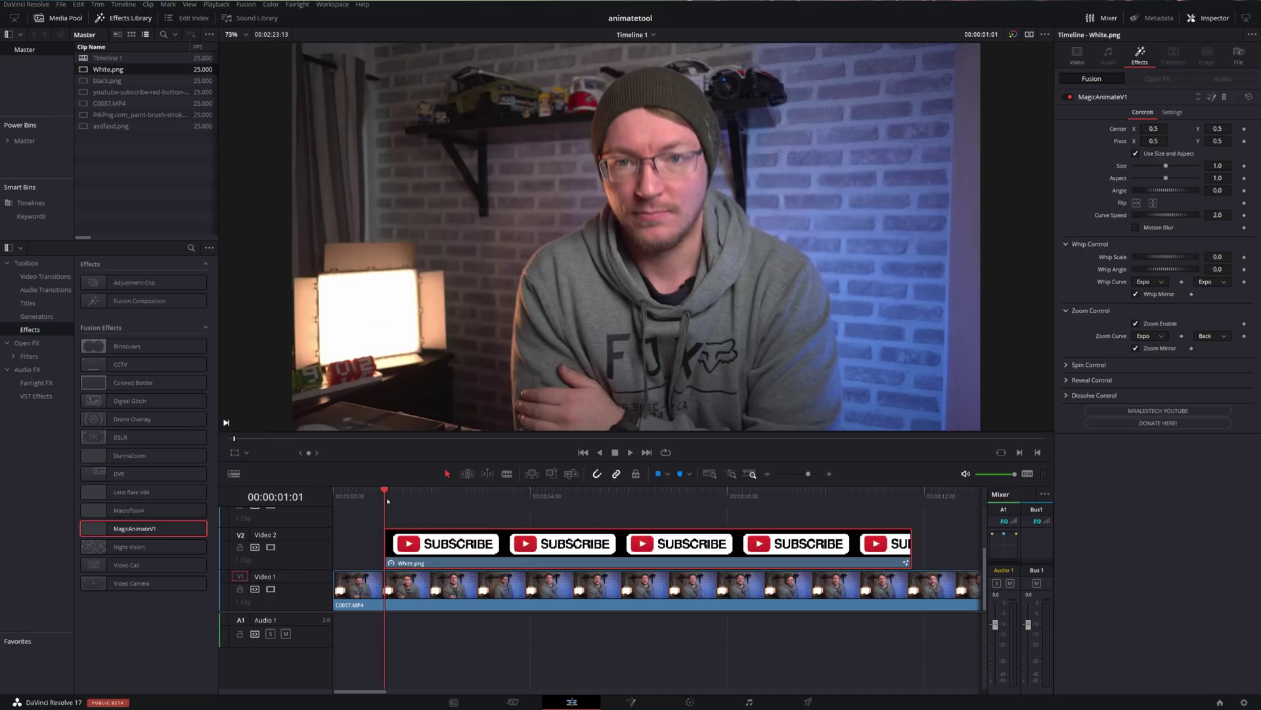
{"action": "left_click", "coordinate": [387, 501]}
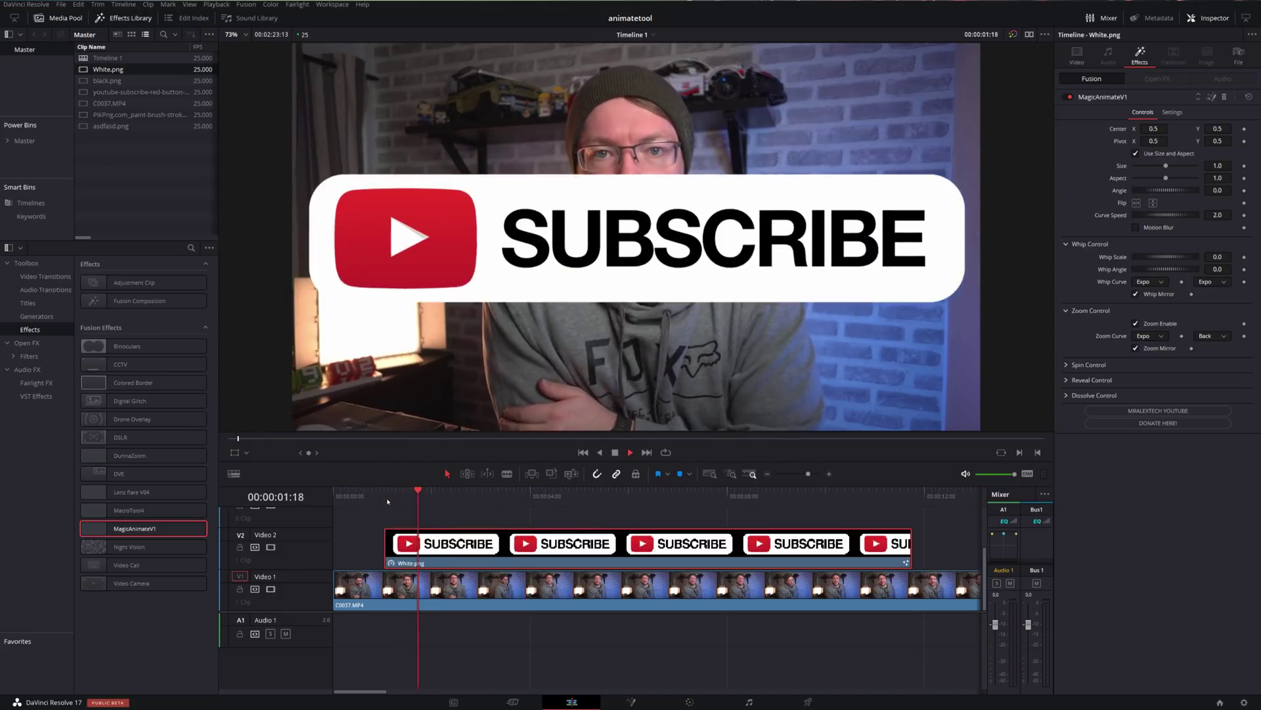
{"action": "left_click", "coordinate": [387, 500]}
{"action": "key", "text": "space"}
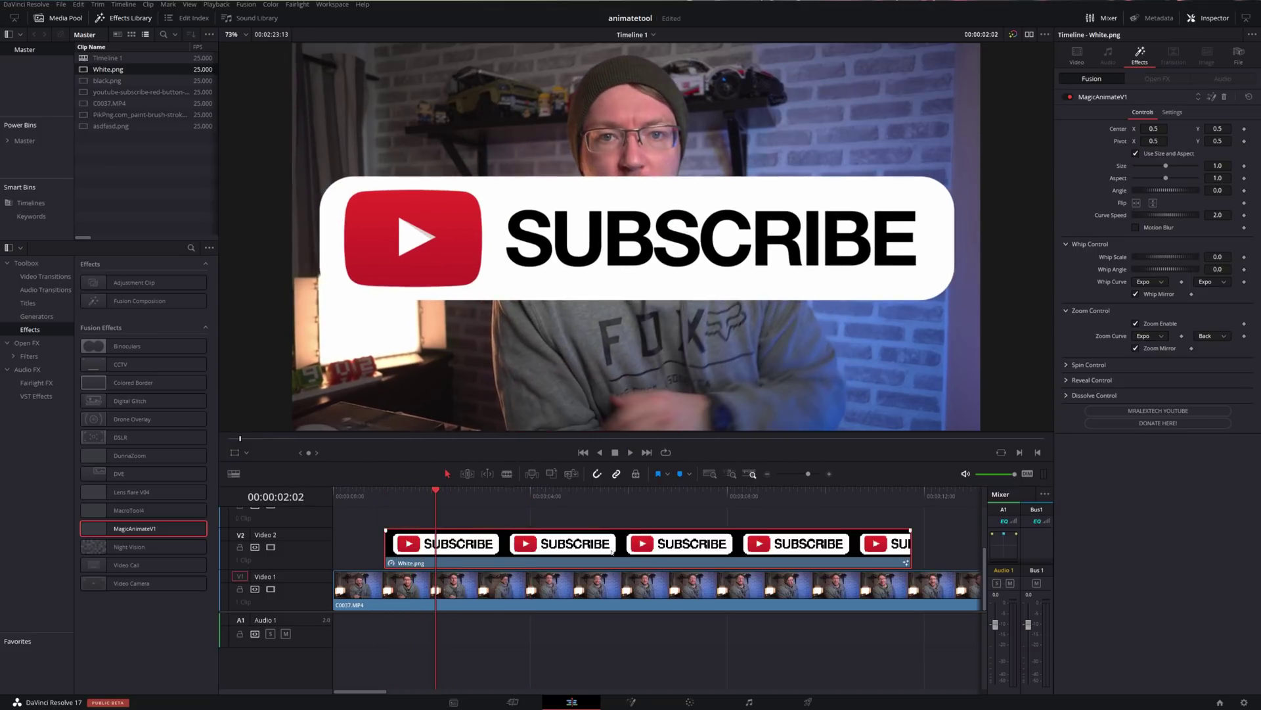
Set the spin scale to 360 and preview the spinning entrance
{"action": "left_click", "coordinate": [1066, 364]}
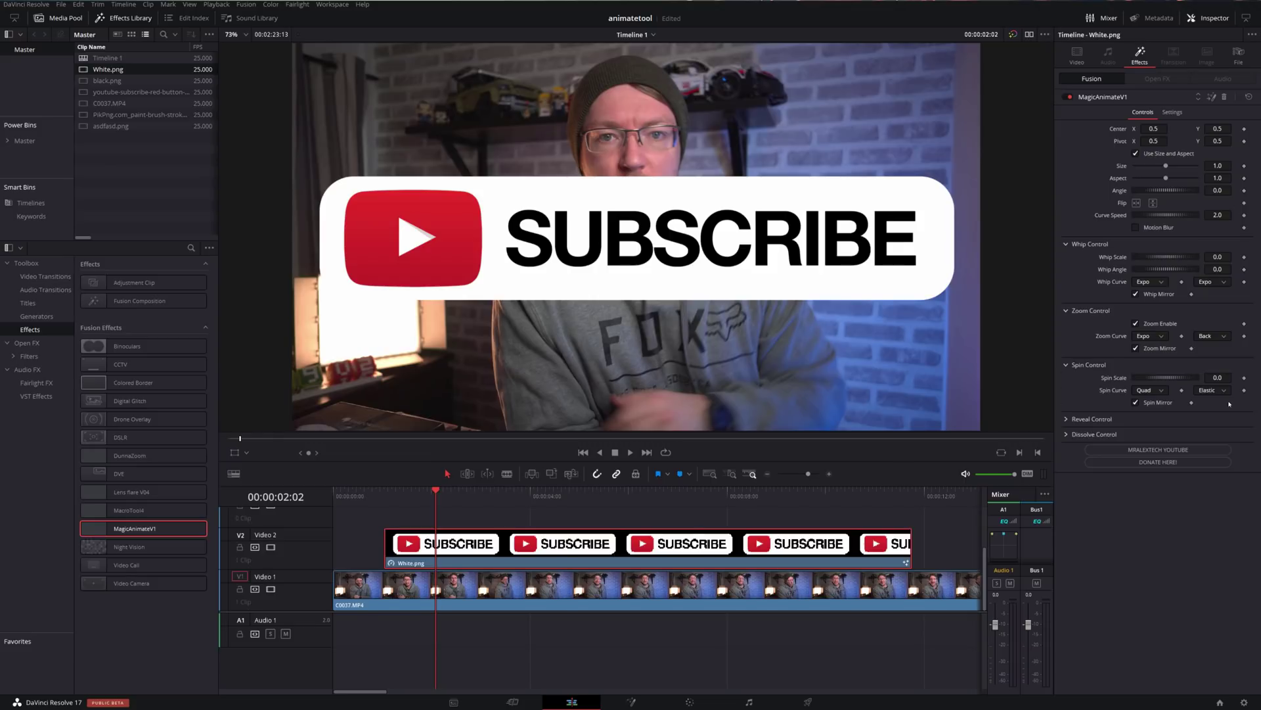
{"action": "left_click", "coordinate": [1218, 378]}
{"action": "type", "text": "360"}
{"action": "key", "text": "Return"}
{"action": "left_click", "coordinate": [389, 495]}
{"action": "key", "text": "space"}
Shrink the subscribe graphic to size 0.393 and move it to Center Y 0.106
{"action": "key", "text": "space"}
{"action": "left_click_drag", "start_coordinate": [1217, 165], "coordinate": [992, 133]}
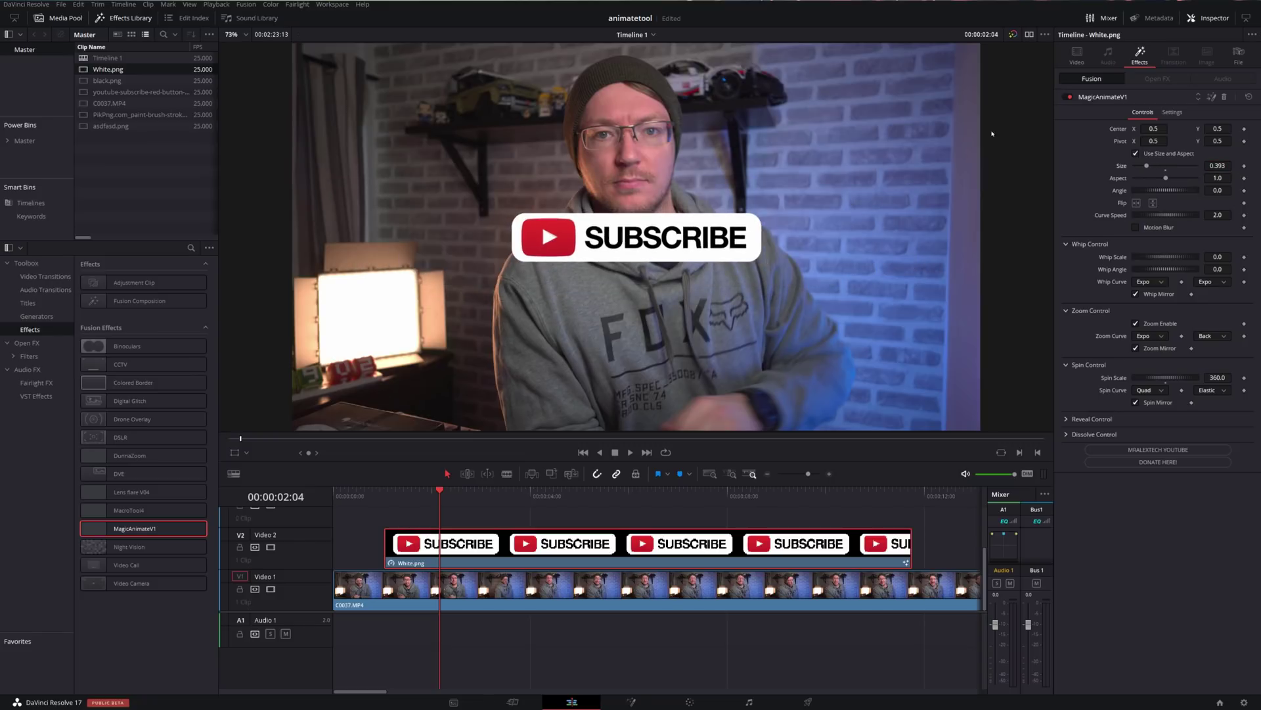
{"action": "left_click_drag", "start_coordinate": [1204, 132], "coordinate": [457, 502]}
{"action": "left_click", "coordinate": [382, 498]}
{"action": "key", "text": "space"}
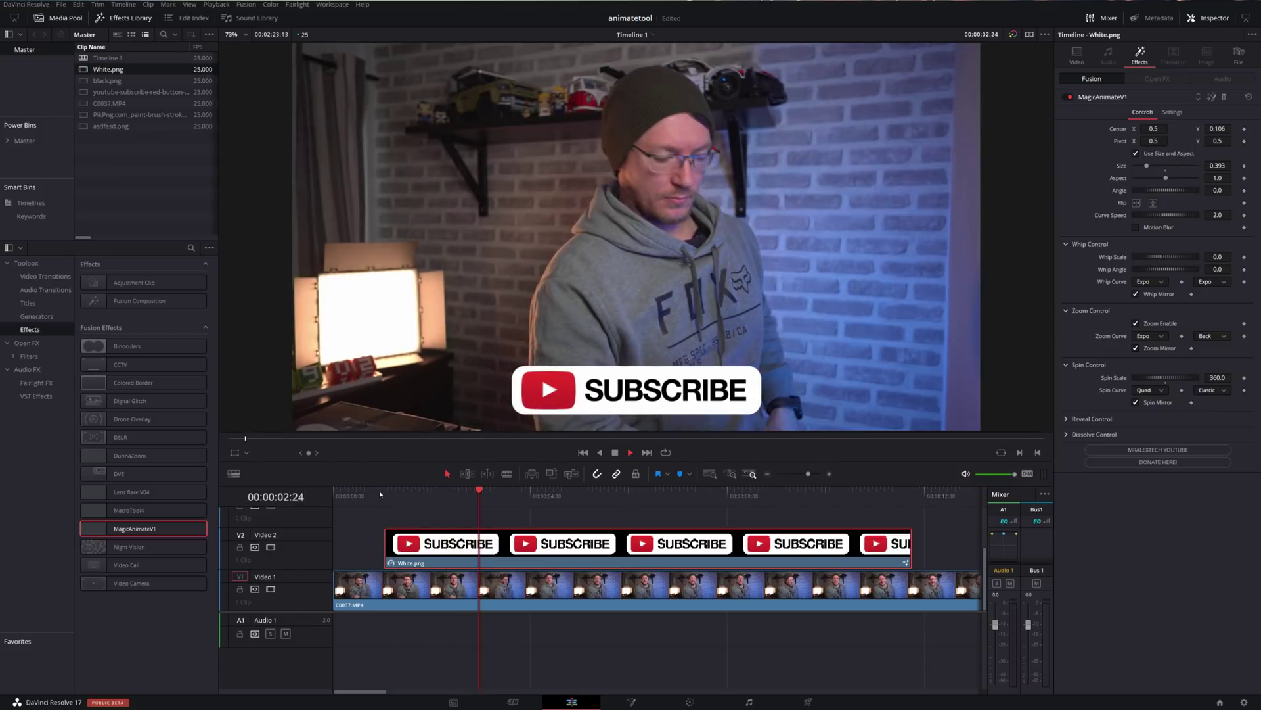
Play back the repositioned, spinning subscribe animation
{"action": "key", "text": "space"}
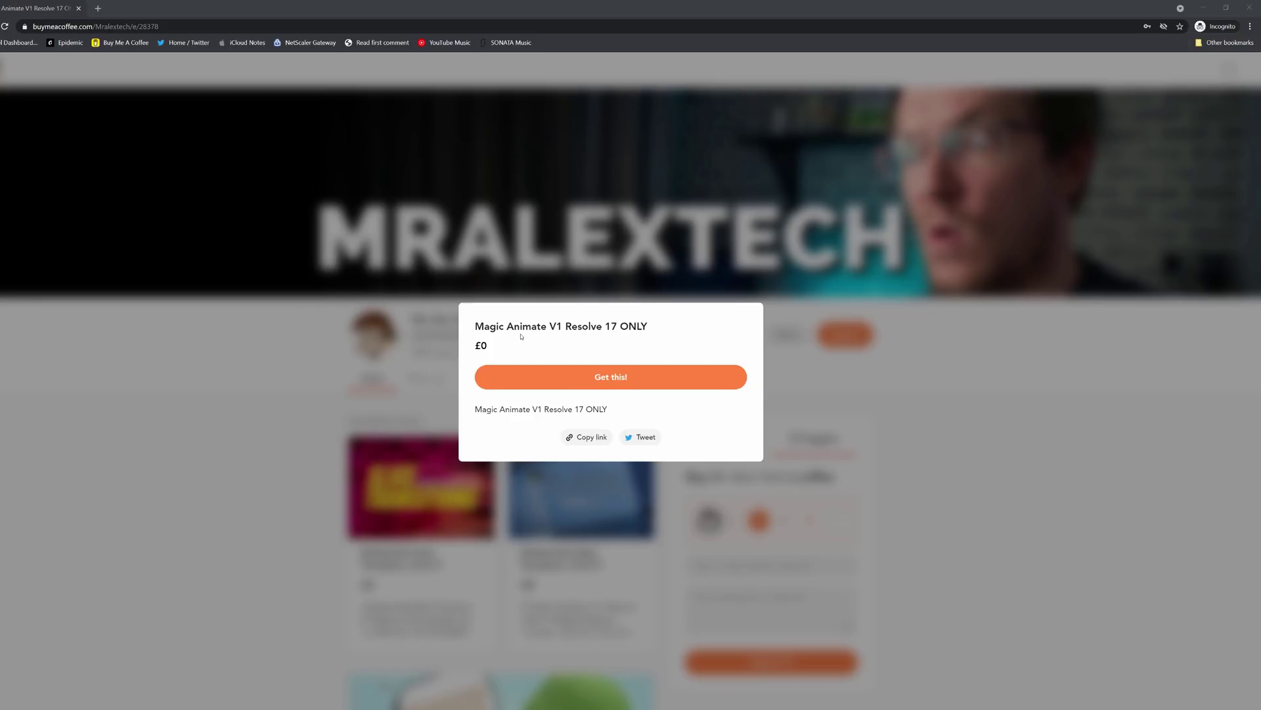
Claim the free Magic Animate V1 pack on Buy Me a Coffee at a price of 0
{"action": "left_click", "coordinate": [615, 379]}
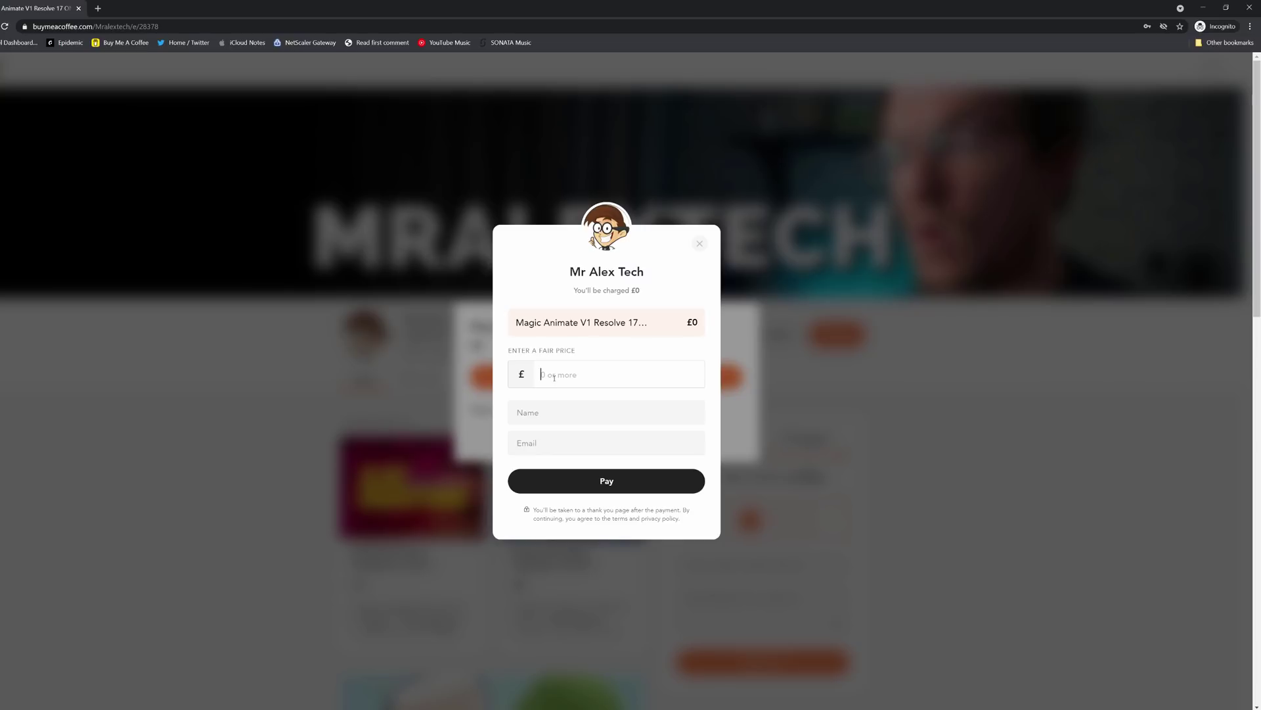
{"action": "type", "text": "0"}
{"action": "left_click", "coordinate": [596, 471]}
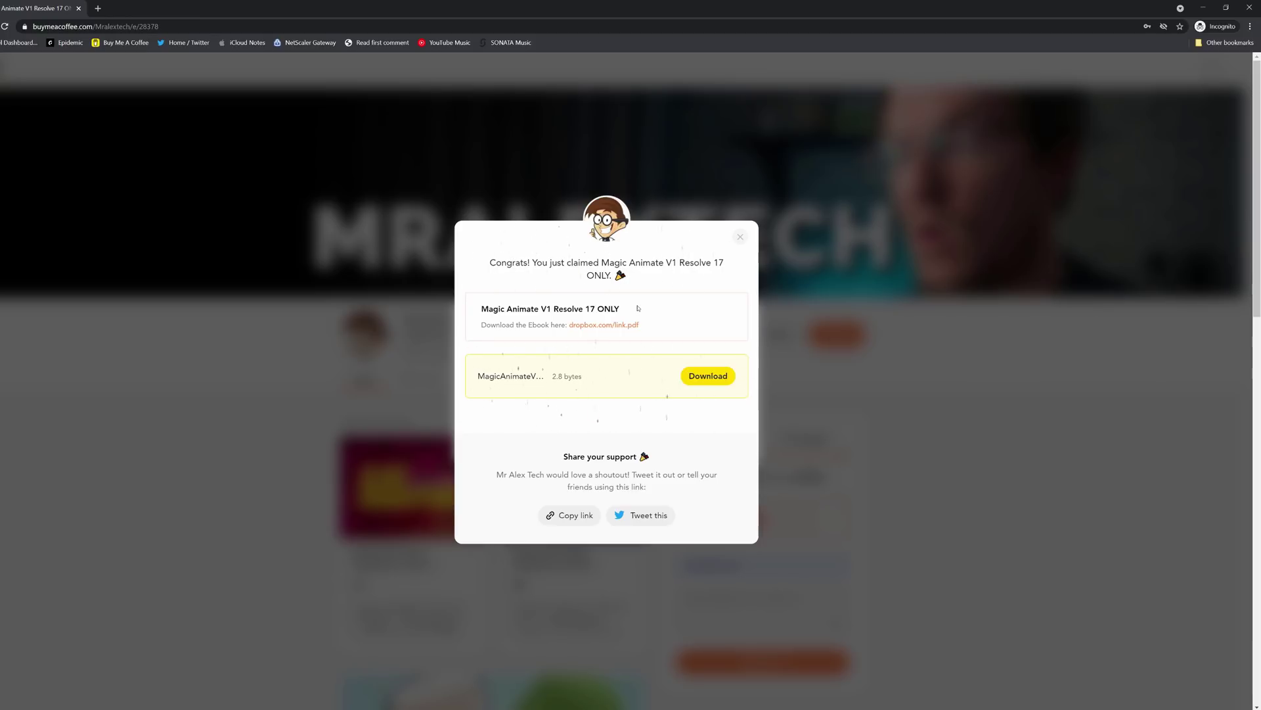
Download MagicAnimateV1.zip, extract it, and open the extracted MagicAnimateV1 folder
{"action": "left_click", "coordinate": [718, 377]}
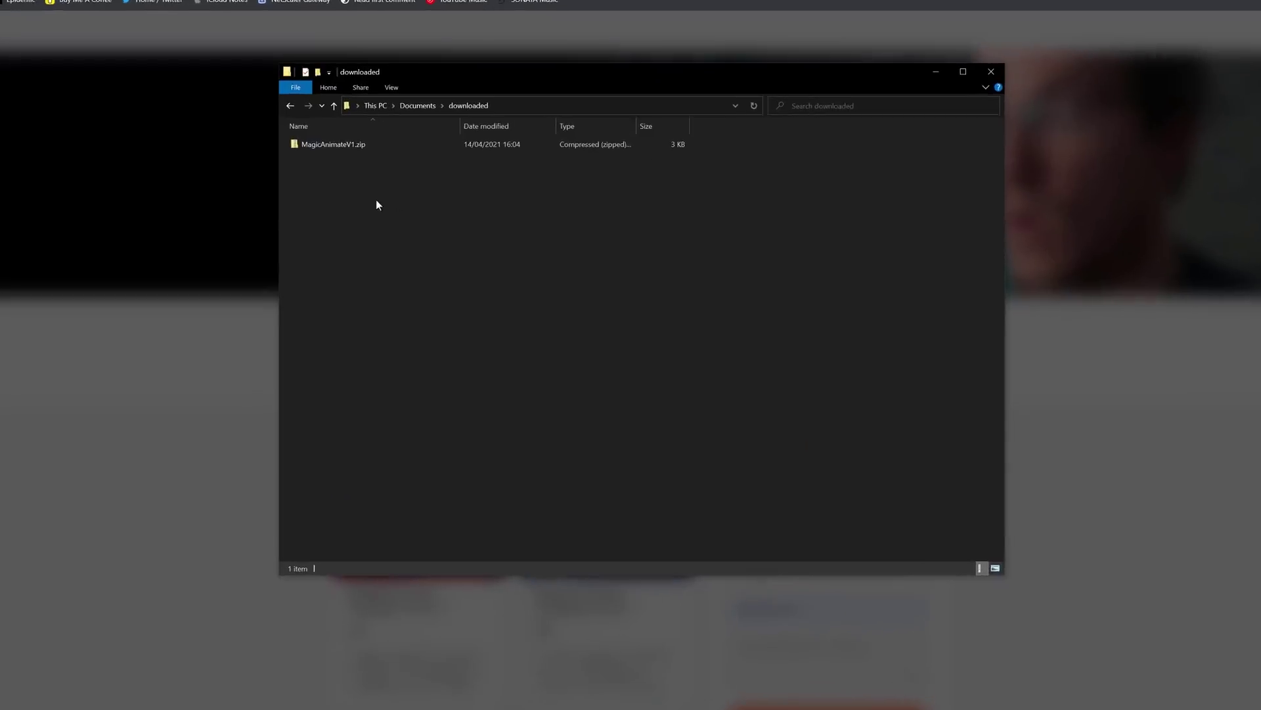
{"action": "left_click", "coordinate": [294, 111]}
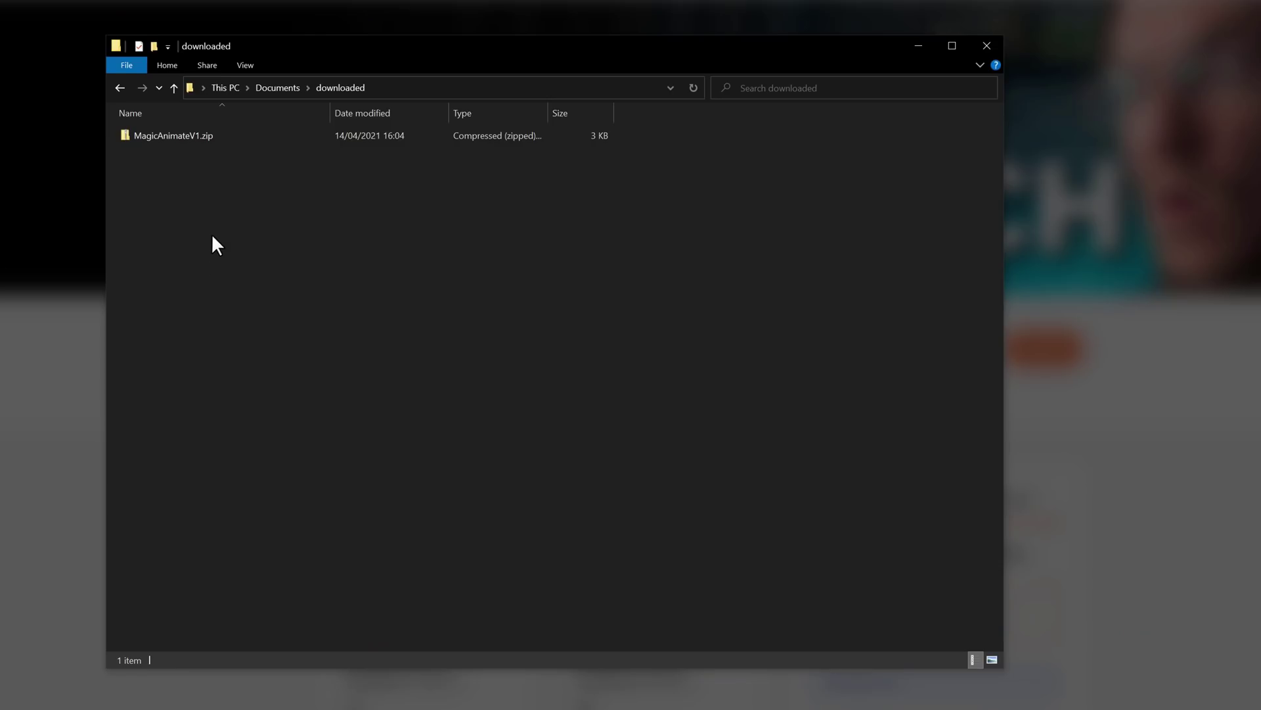
{"action": "right_click", "coordinate": [168, 137]}
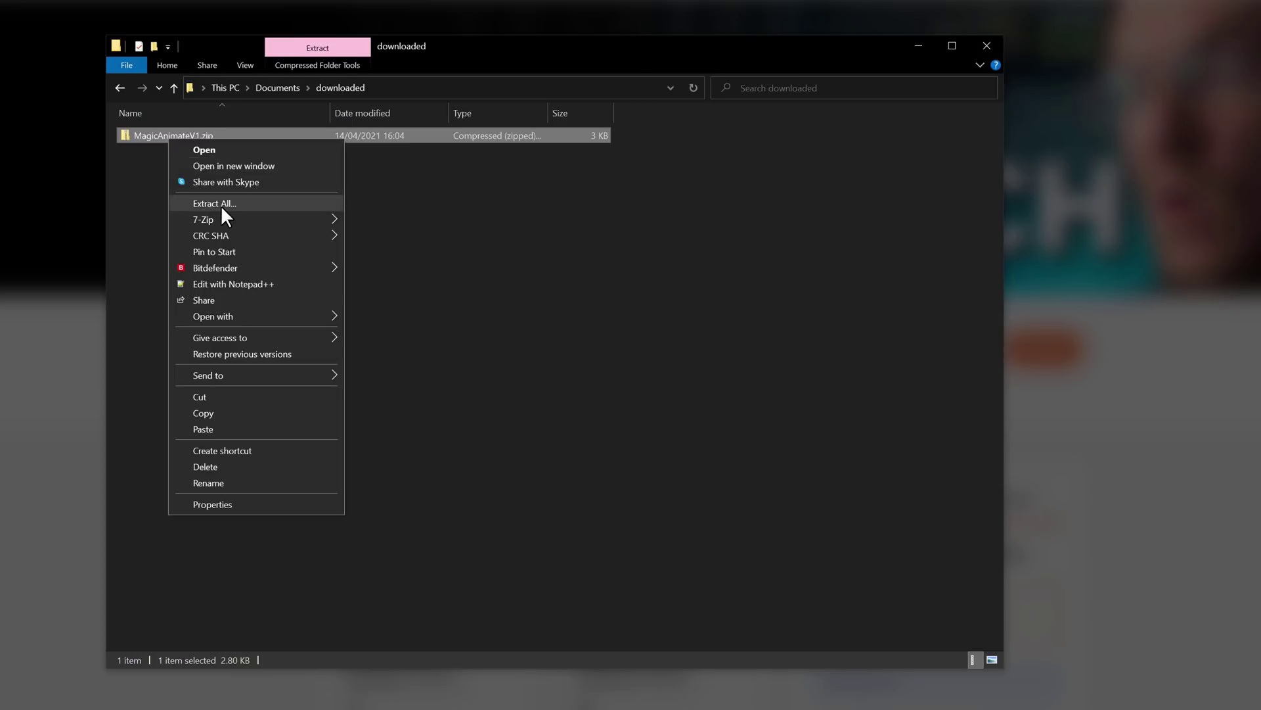
{"action": "left_click", "coordinate": [222, 201]}
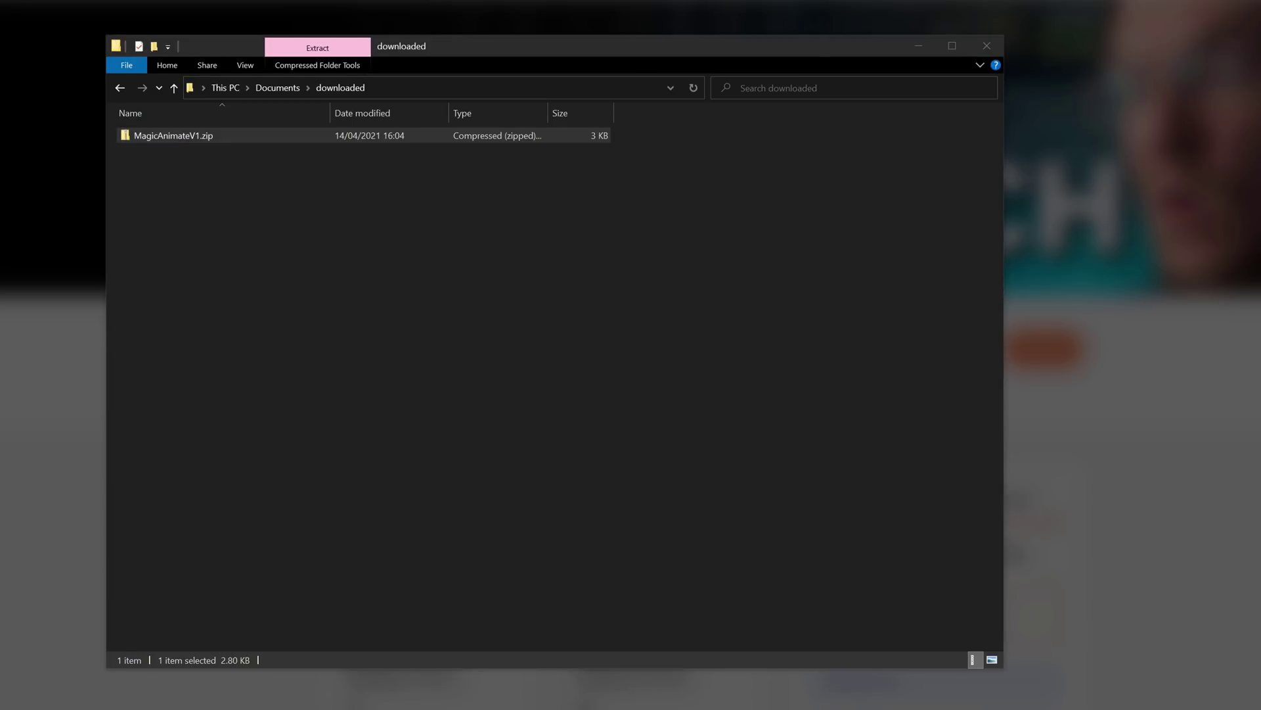
{"action": "double_click", "coordinate": [167, 137]}
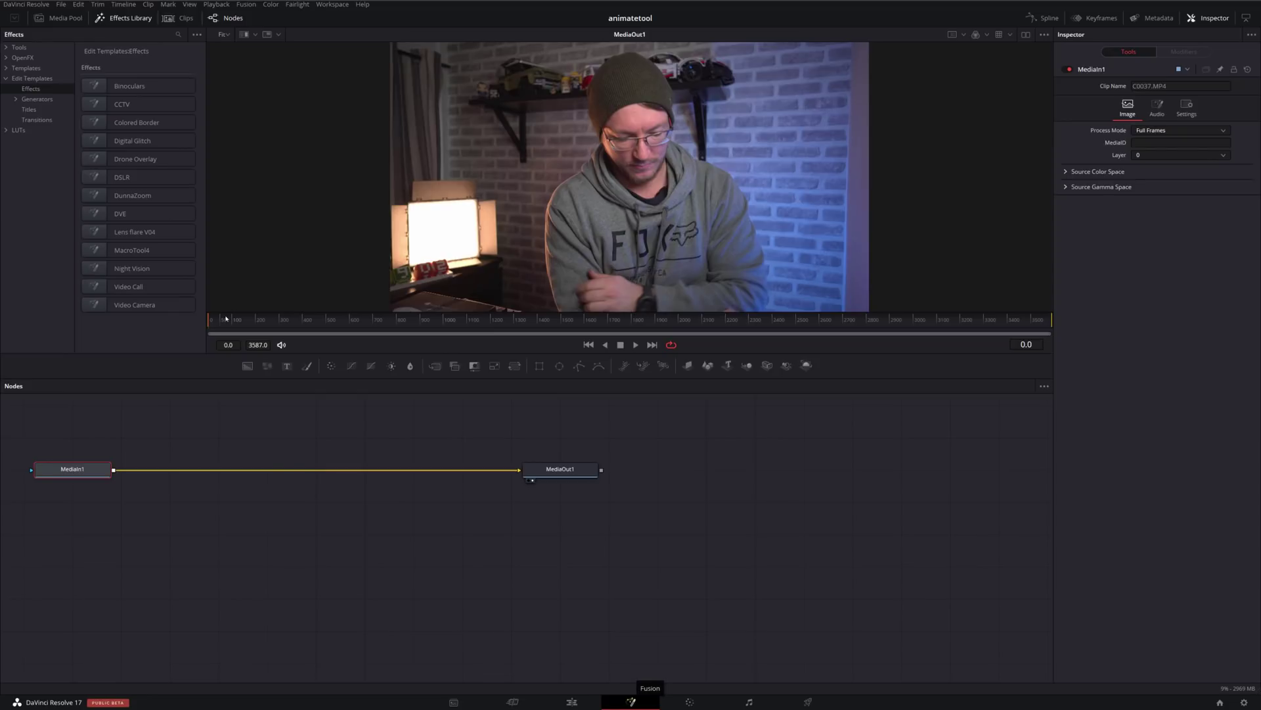
Copy MagicAnimateV1.setting into the Edit Templates Effects folder, then return to the Edit page
{"action": "left_click", "coordinate": [122, 18]}
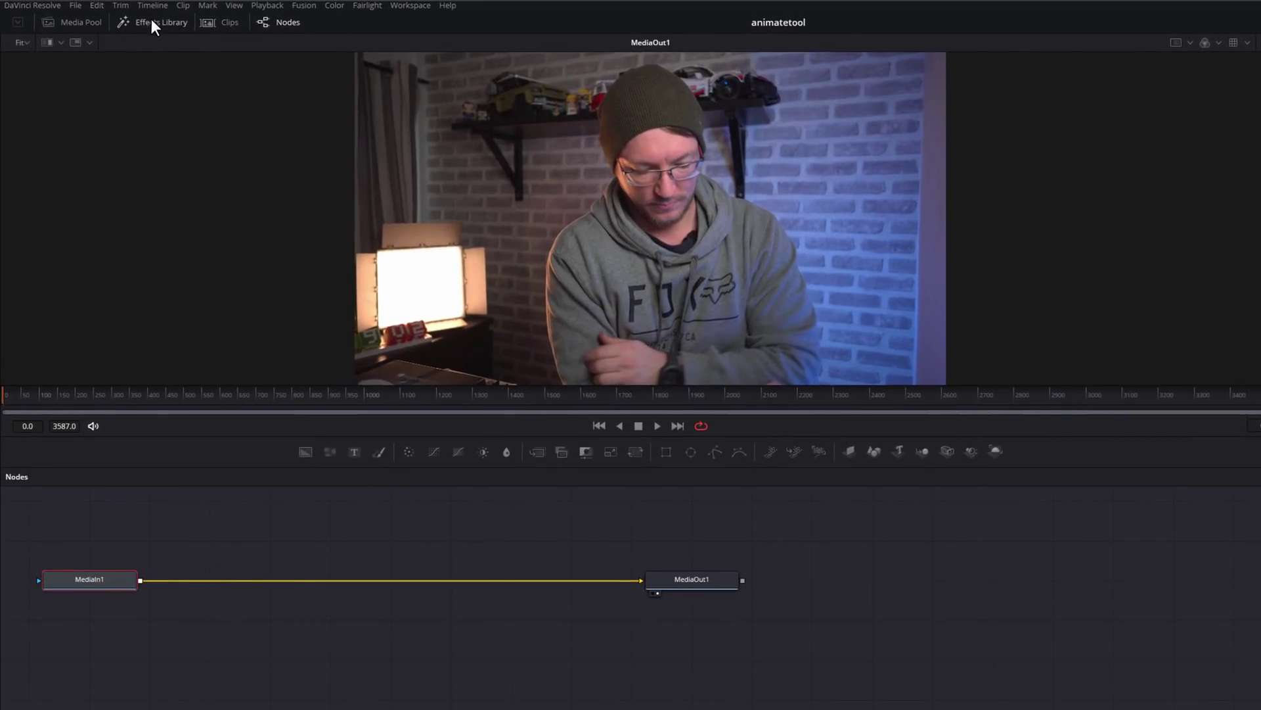
{"action": "left_click", "coordinate": [153, 22]}
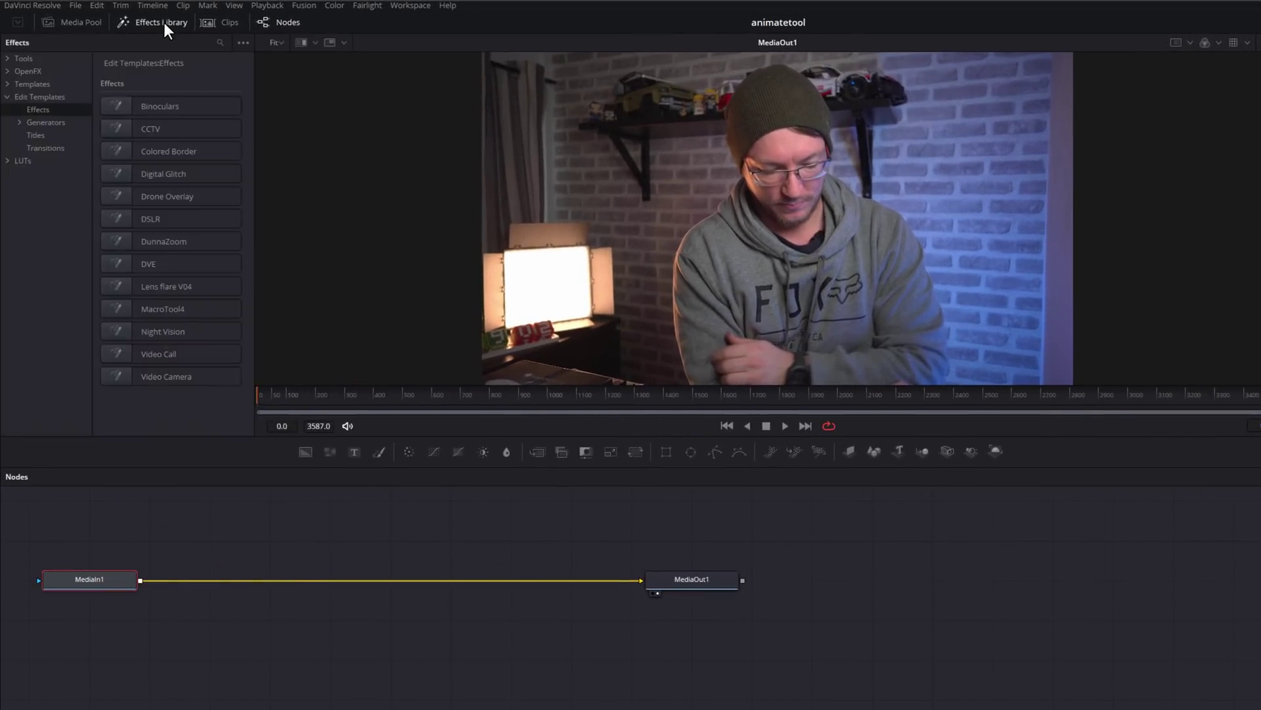
{"action": "left_click", "coordinate": [20, 96]}
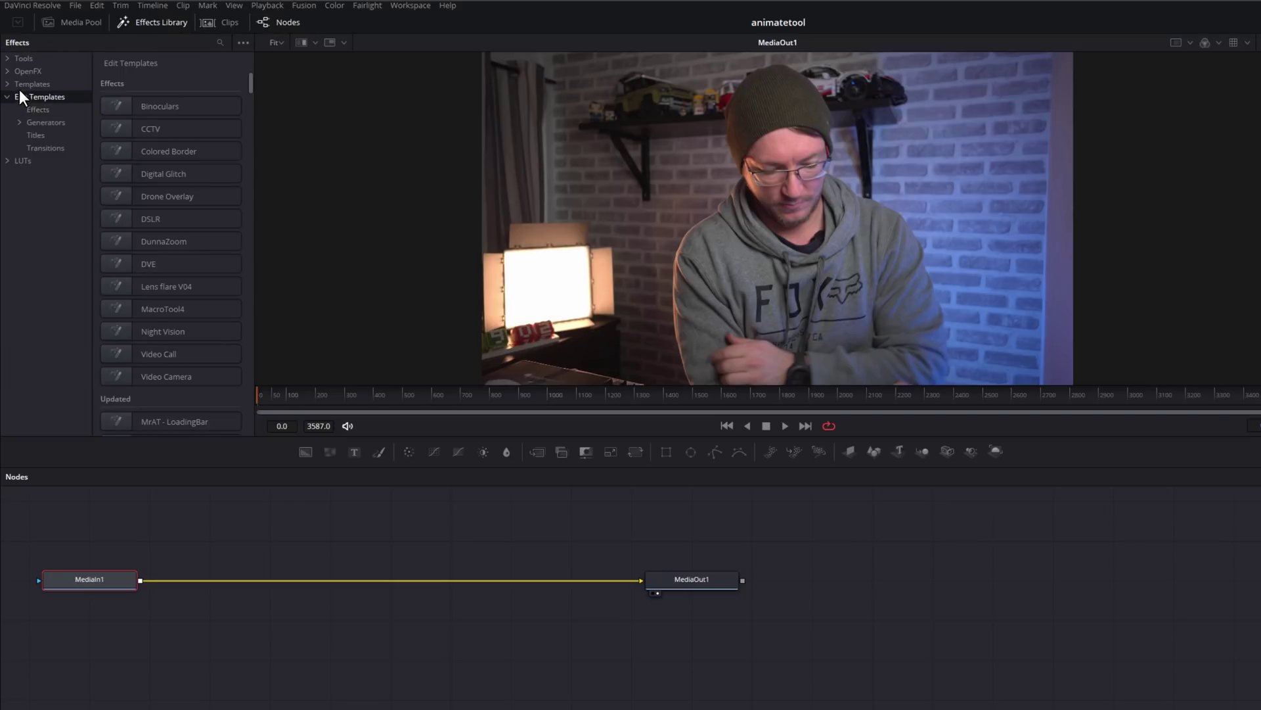
{"action": "left_click", "coordinate": [33, 108]}
{"action": "key", "text": "alt+Tab"}
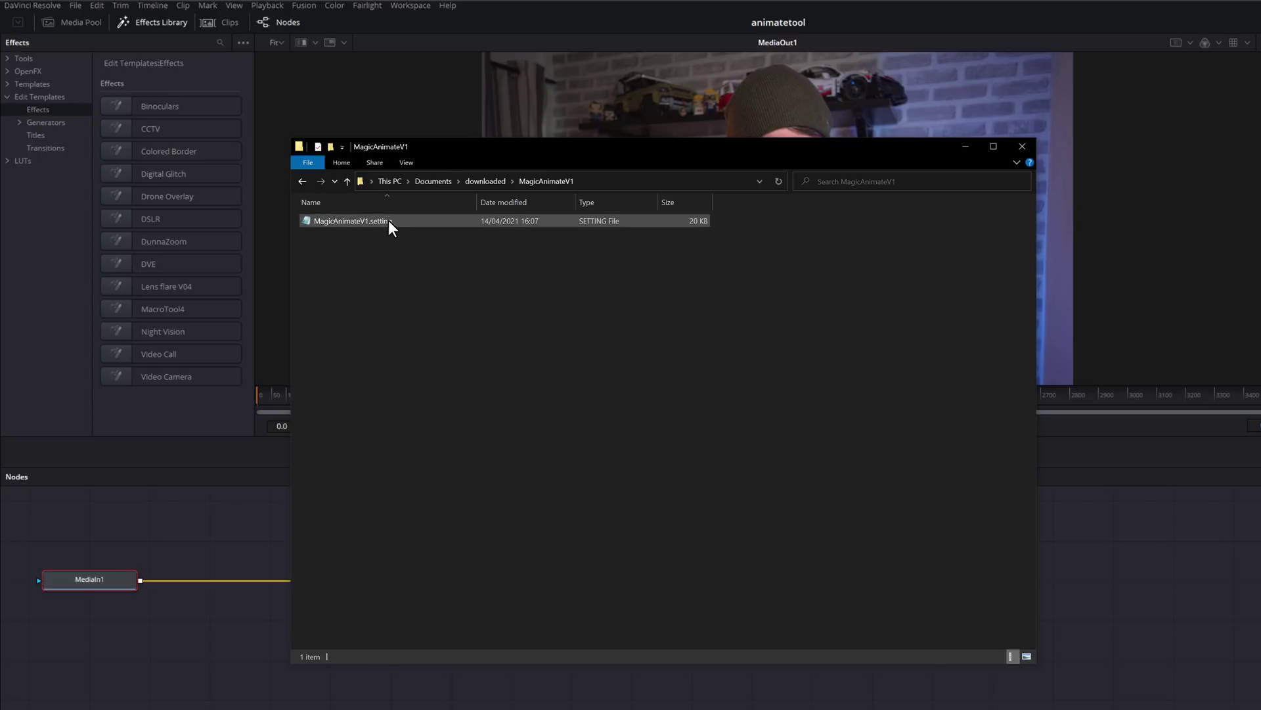
{"action": "left_click_drag", "start_coordinate": [388, 220], "coordinate": [148, 211]}
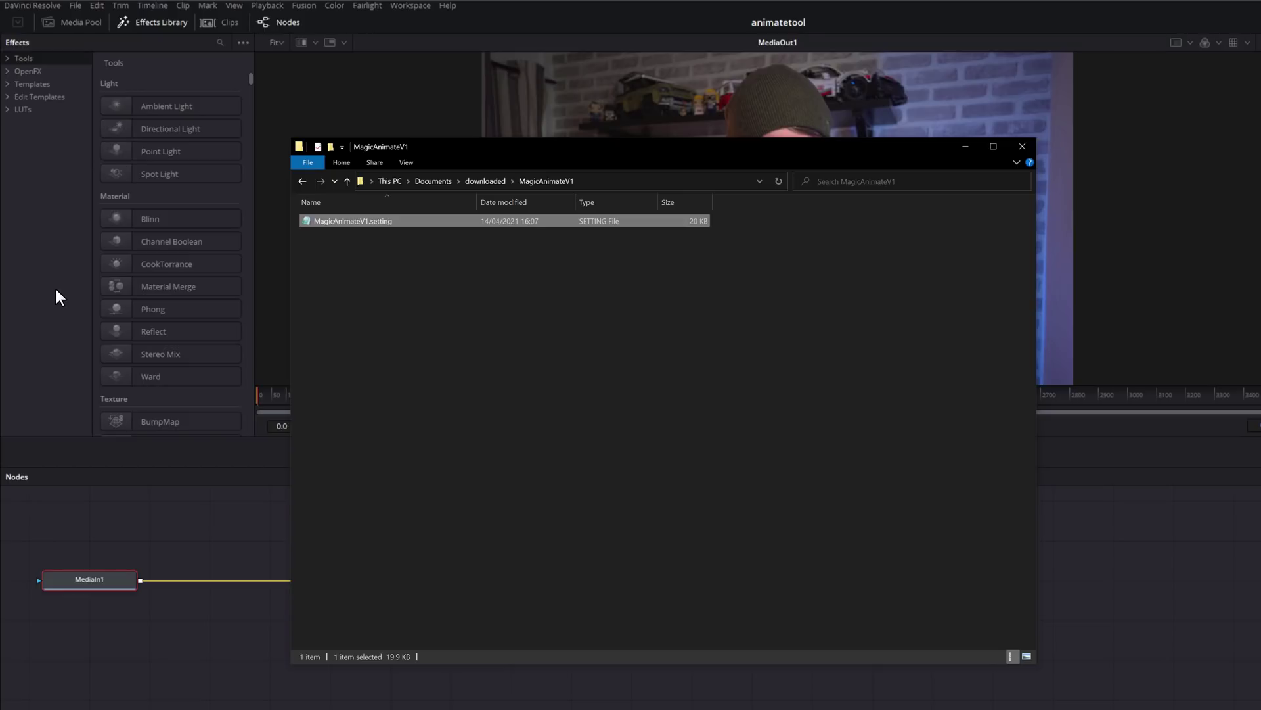
{"action": "left_click", "coordinate": [43, 300]}
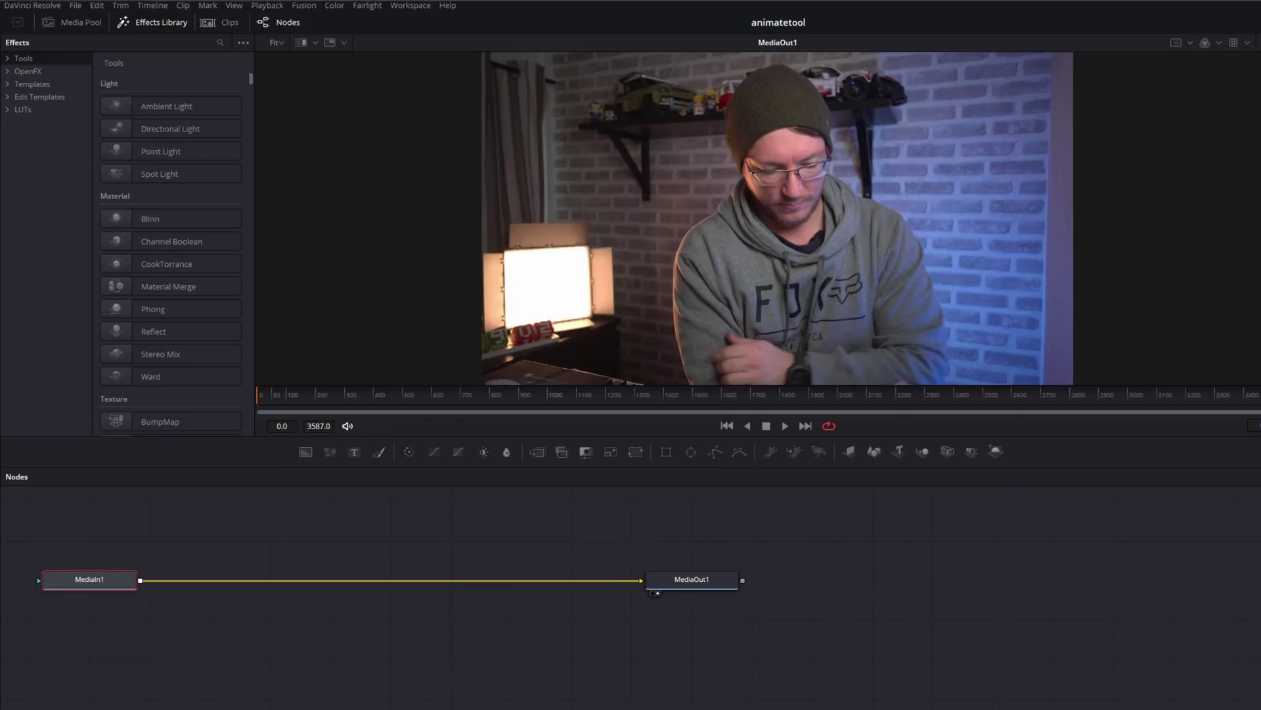
{"action": "left_click", "coordinate": [563, 706]}
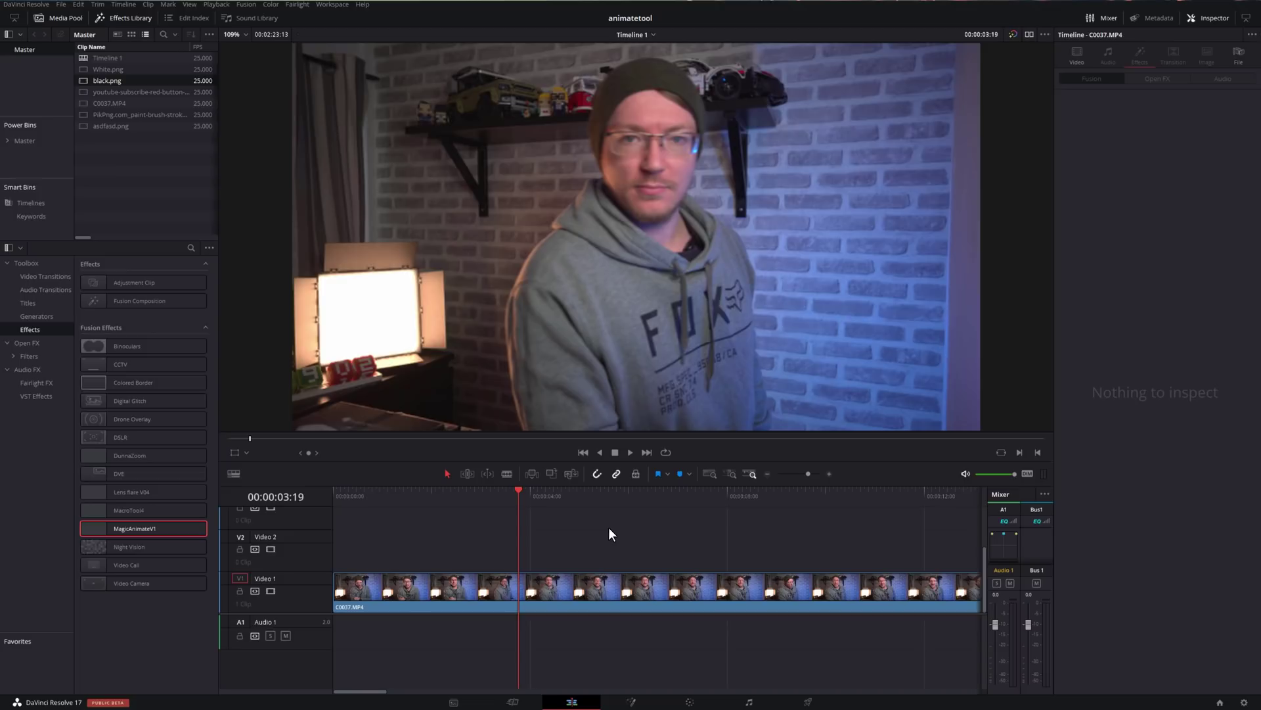
Place black.png on Video 2 above the talking-head clip, shifted slightly earlier
{"action": "left_click_drag", "start_coordinate": [391, 544], "coordinate": [763, 648]}
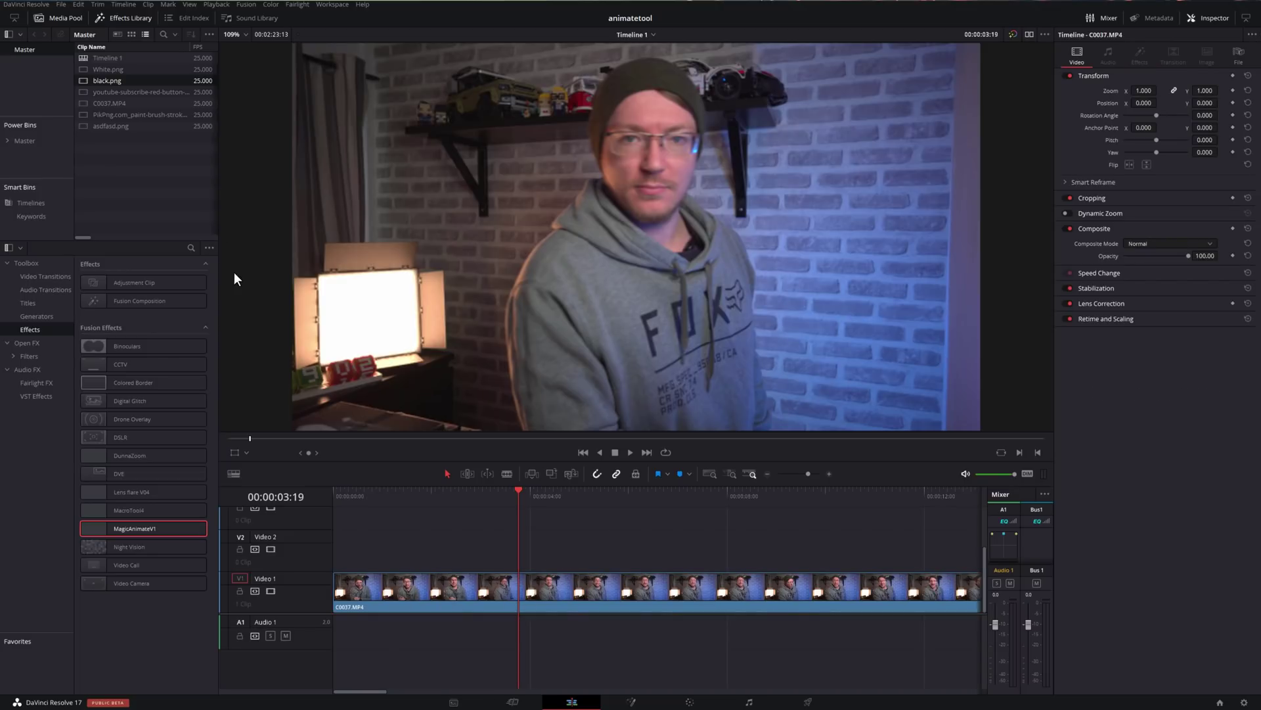
{"action": "left_click_drag", "start_coordinate": [108, 81], "coordinate": [479, 547]}
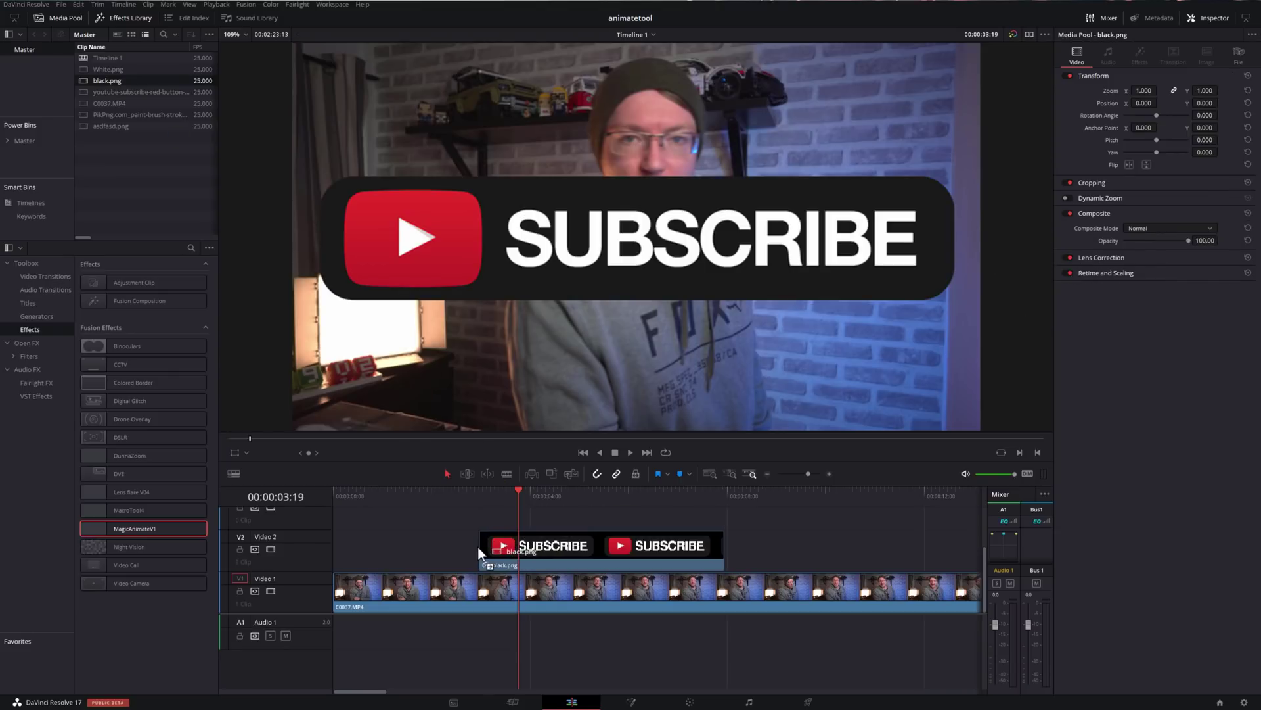
{"action": "mouse_move", "coordinate": [478, 547]}
{"action": "left_mouse_down"}
{"action": "mouse_move", "coordinate": [509, 537]}
{"action": "mouse_move", "coordinate": [494, 537]}
{"action": "left_mouse_up"}
{"action": "left_click_drag", "start_coordinate": [520, 496], "coordinate": [624, 506]}
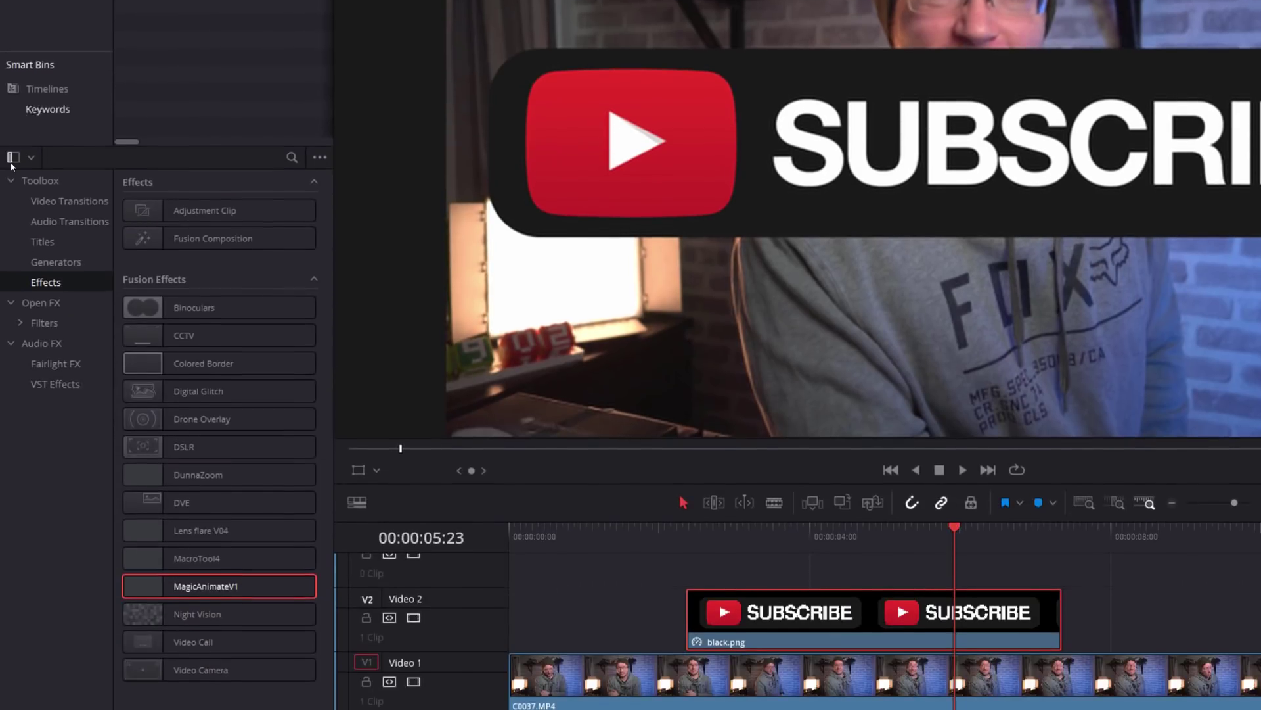
Apply MagicAnimateV1 from Fusion Effects to the black.png clip and rewind to about two seconds
{"action": "mouse_move", "coordinate": [168, 586]}
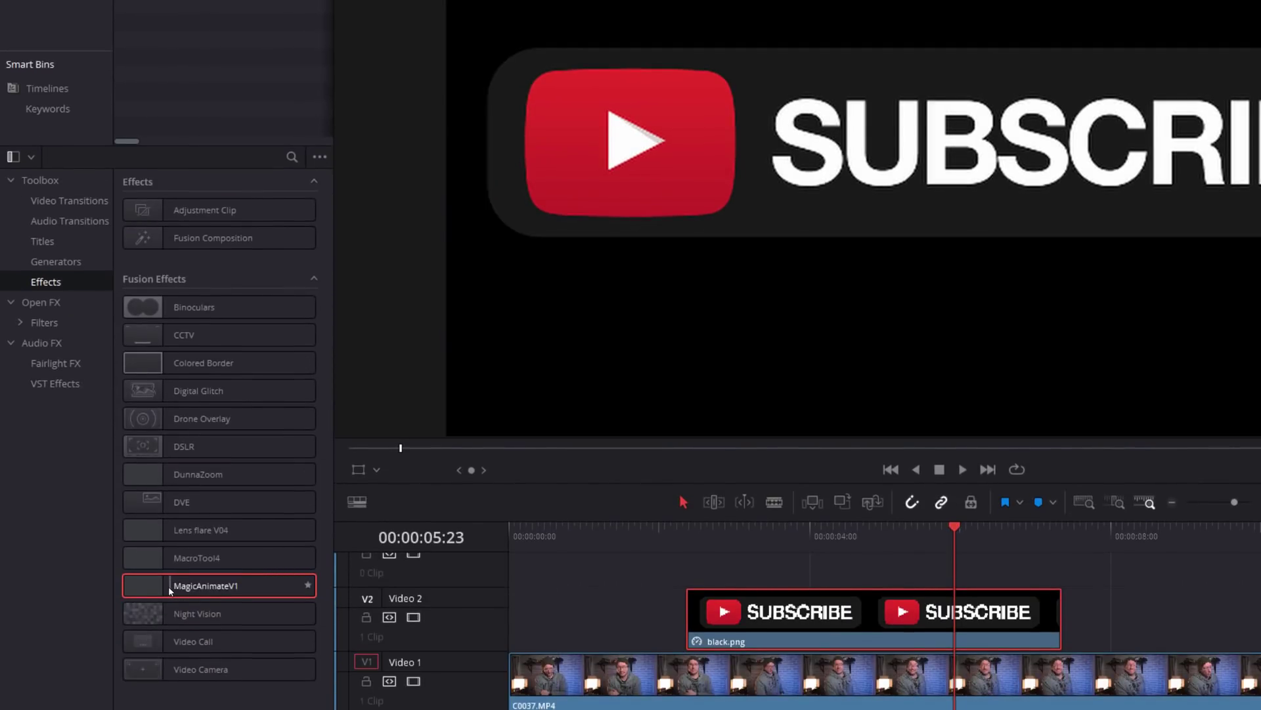
{"action": "left_click_drag", "start_coordinate": [157, 589], "coordinate": [778, 621]}
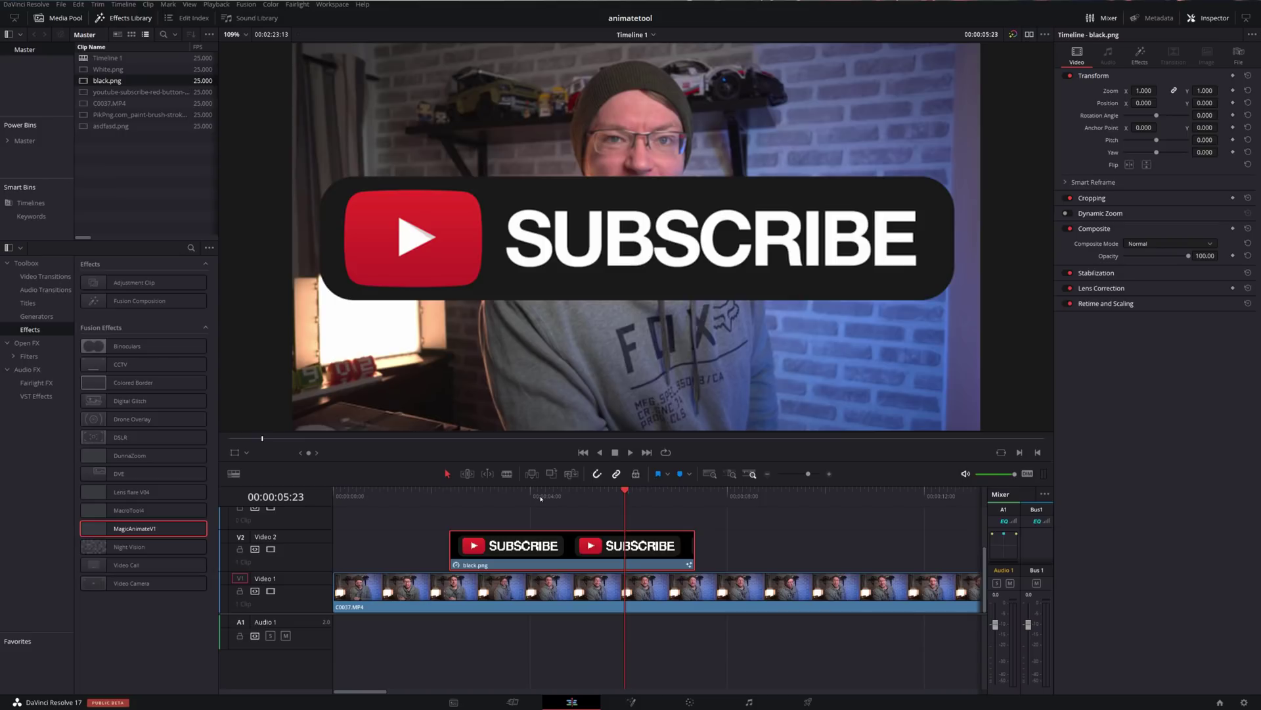
{"action": "left_click_drag", "start_coordinate": [541, 498], "coordinate": [451, 500]}
Preview the edit, then reduce the MagicAnimateV1 Size of the subscribe graphic to 0.58
{"action": "key", "text": "space"}
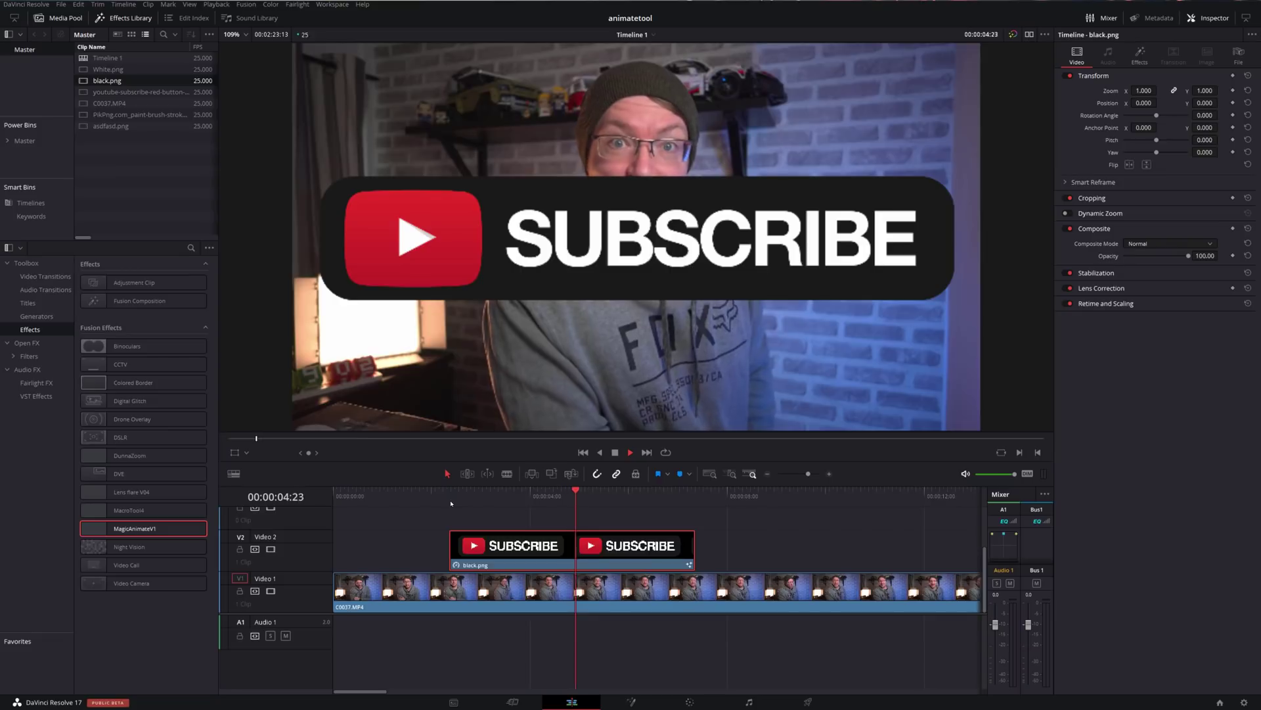
{"action": "key", "text": "space"}
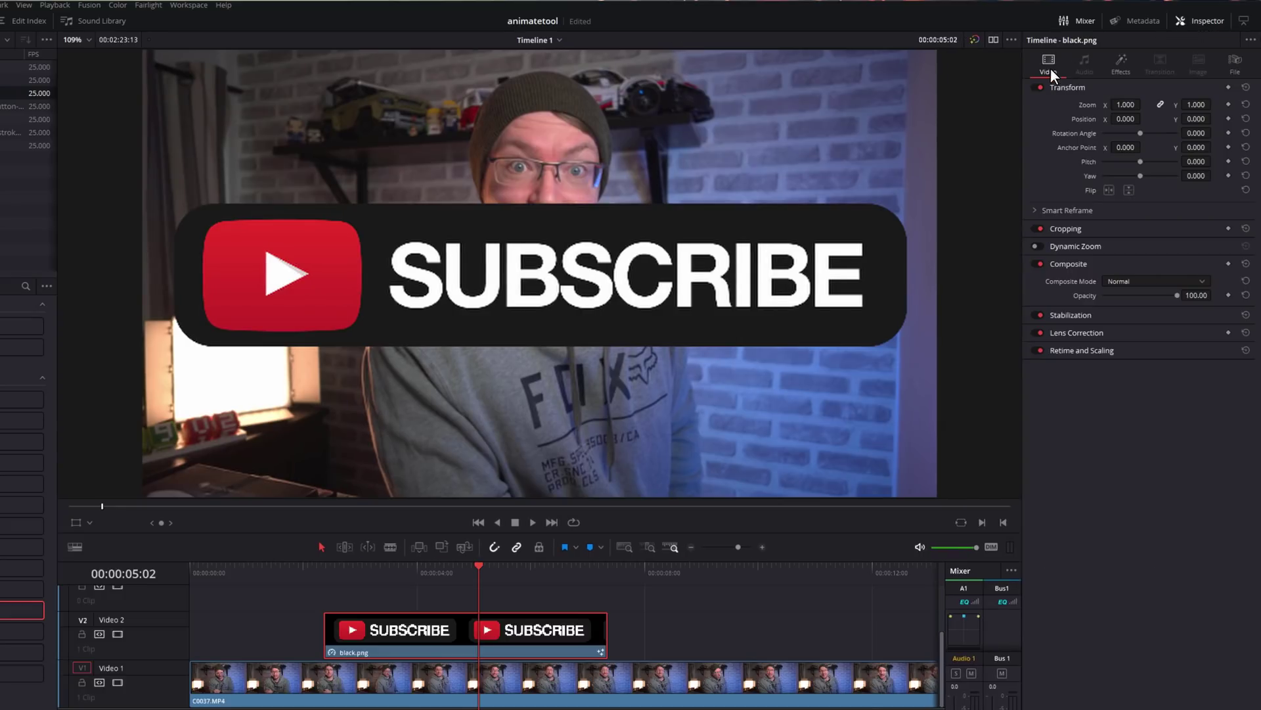
{"action": "left_click", "coordinate": [1122, 69]}
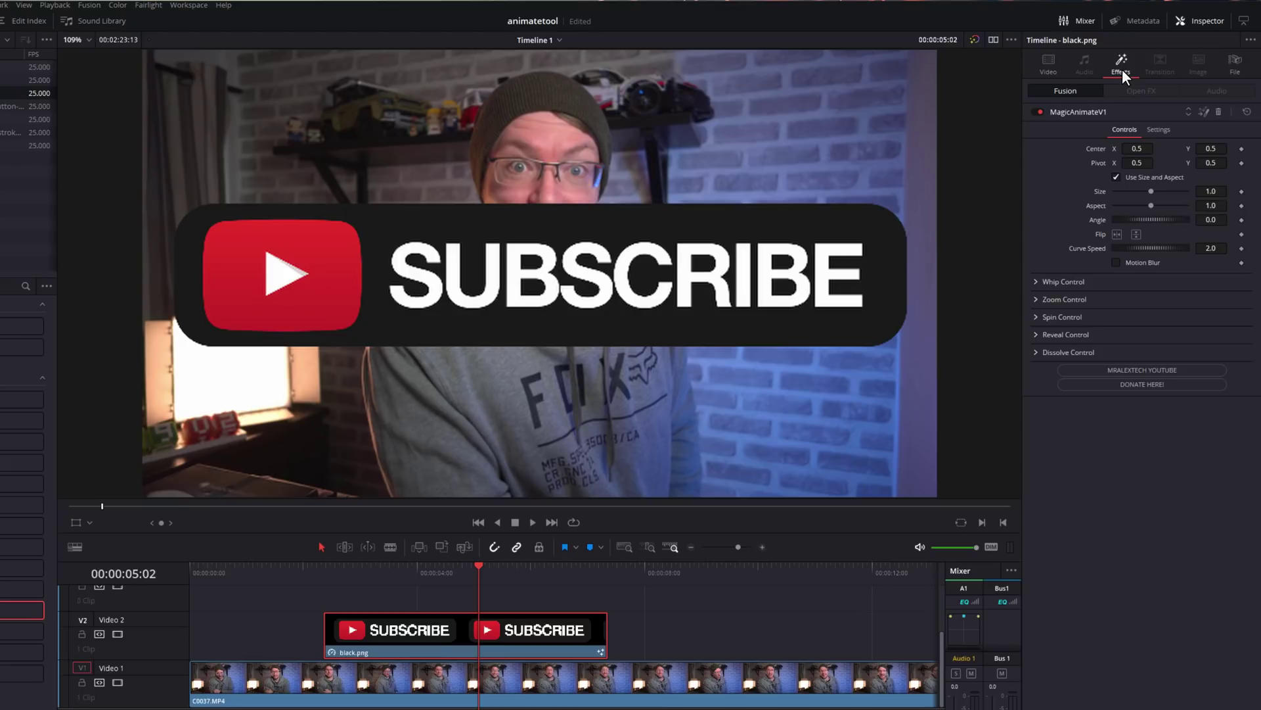
{"action": "left_click", "coordinate": [1067, 111]}
{"action": "left_click", "coordinate": [1082, 111]}
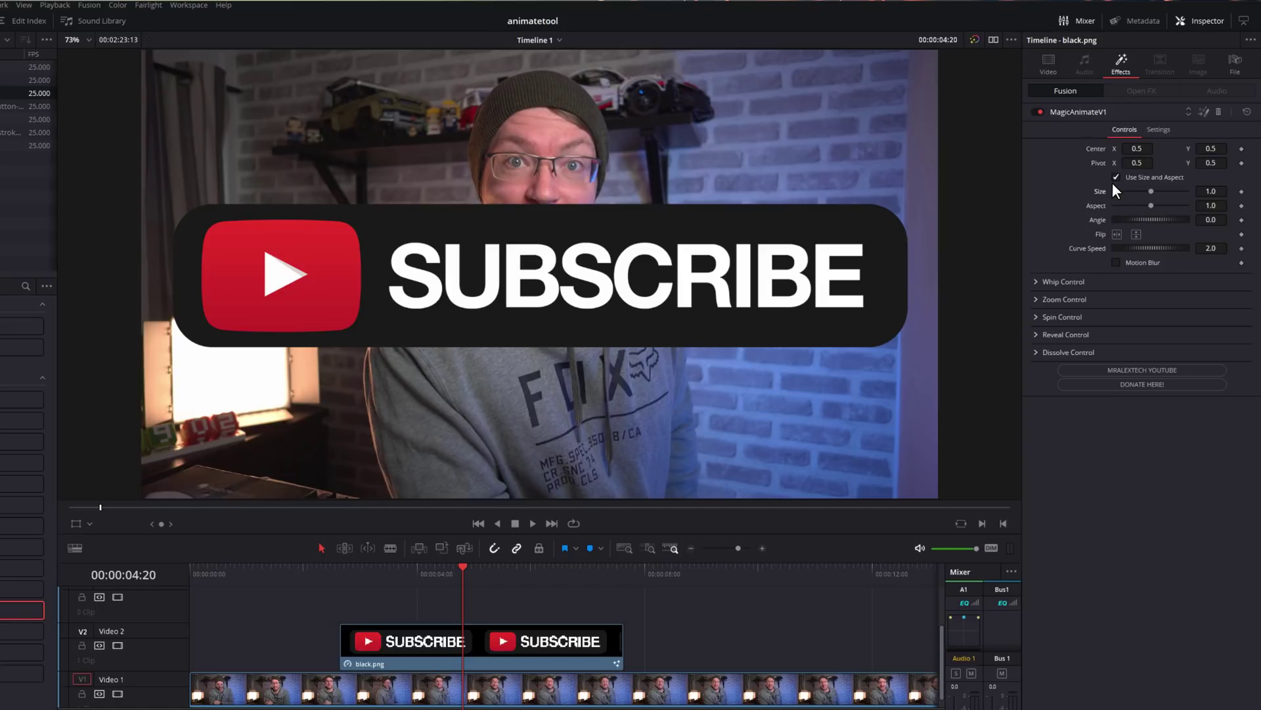
{"action": "left_click", "coordinate": [1049, 64]}
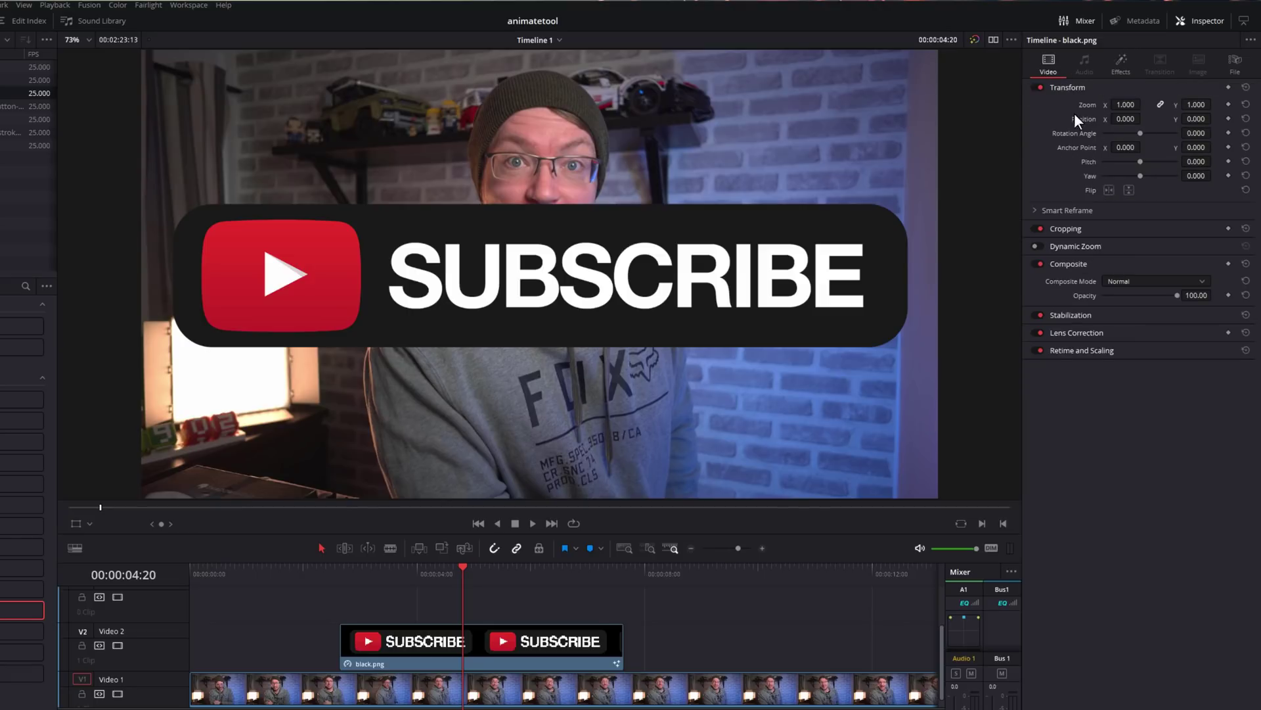
{"action": "left_click", "coordinate": [1119, 66]}
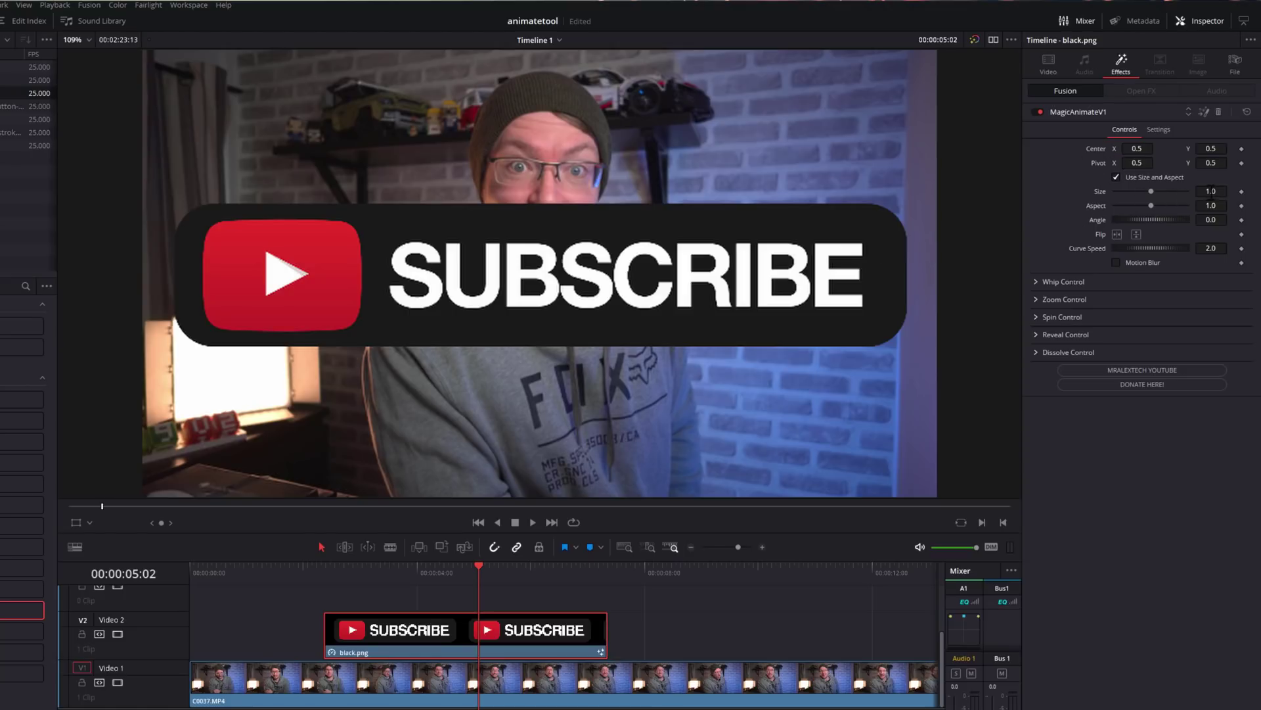
{"action": "left_click_drag", "start_coordinate": [1154, 191], "coordinate": [1127, 192]}
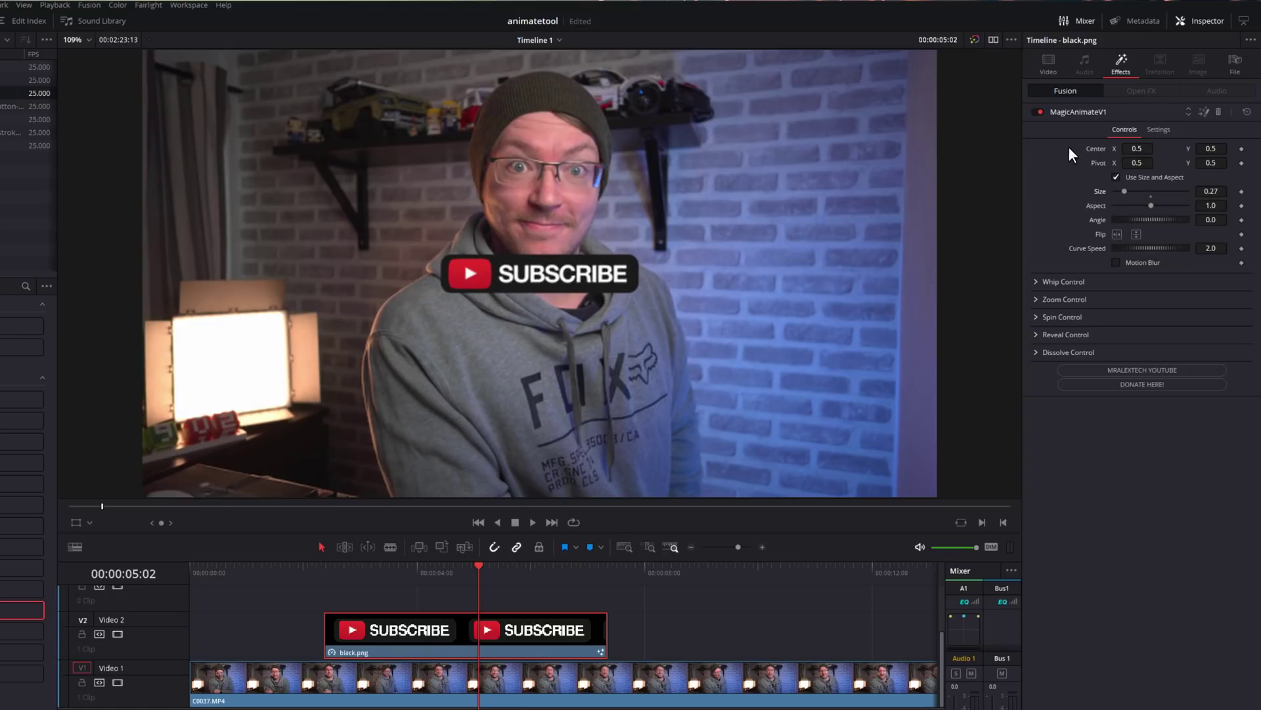
Move the subscribe graphic to the lower-right corner at Center X 0.864, Y 0.074
{"action": "left_click_drag", "start_coordinate": [1137, 148], "coordinate": [1173, 148]}
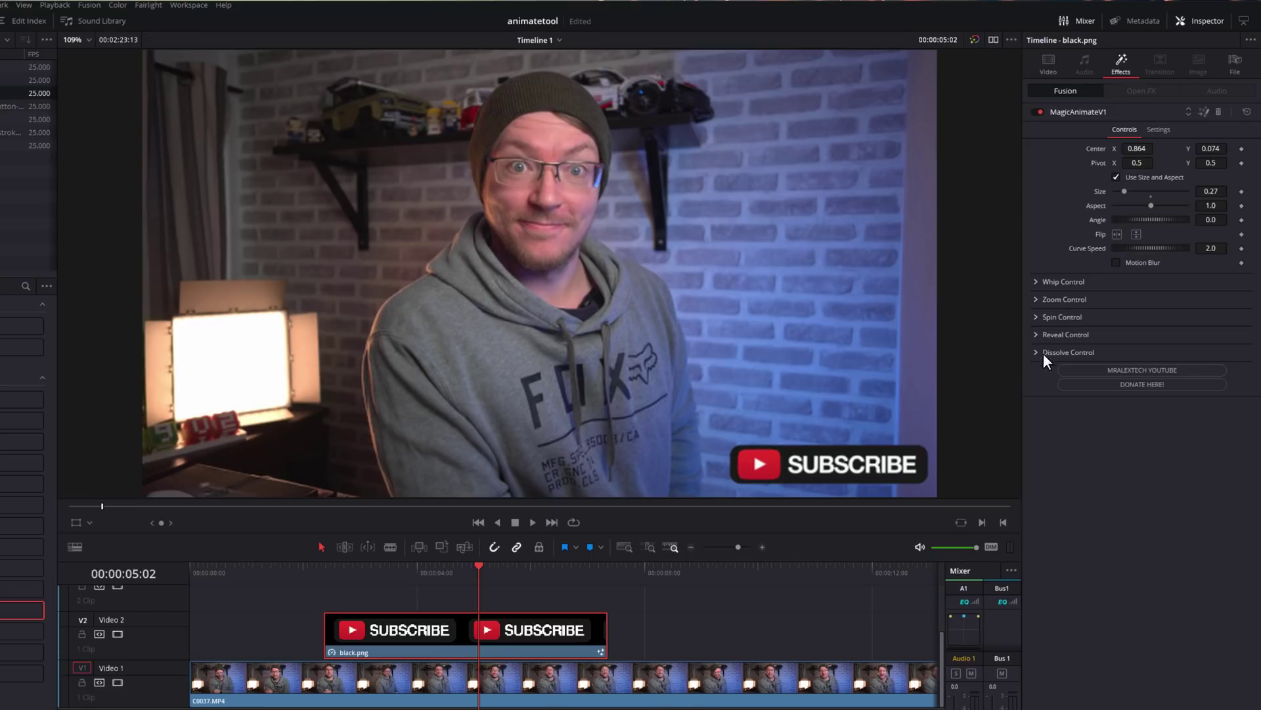
Expand Whip Control and raise the subscribe graphic's Whip Scale from 0.0 to 3.681
{"action": "left_click", "coordinate": [1036, 282]}
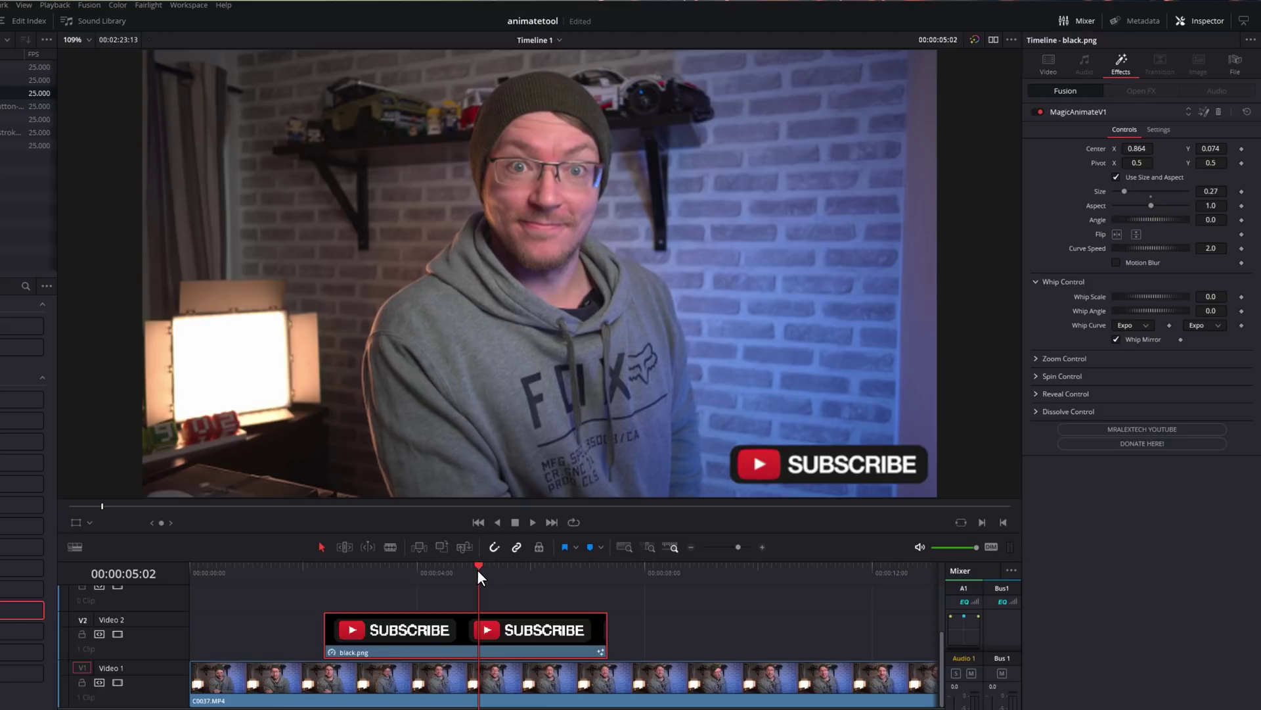
{"action": "left_click_drag", "start_coordinate": [477, 569], "coordinate": [330, 586]}
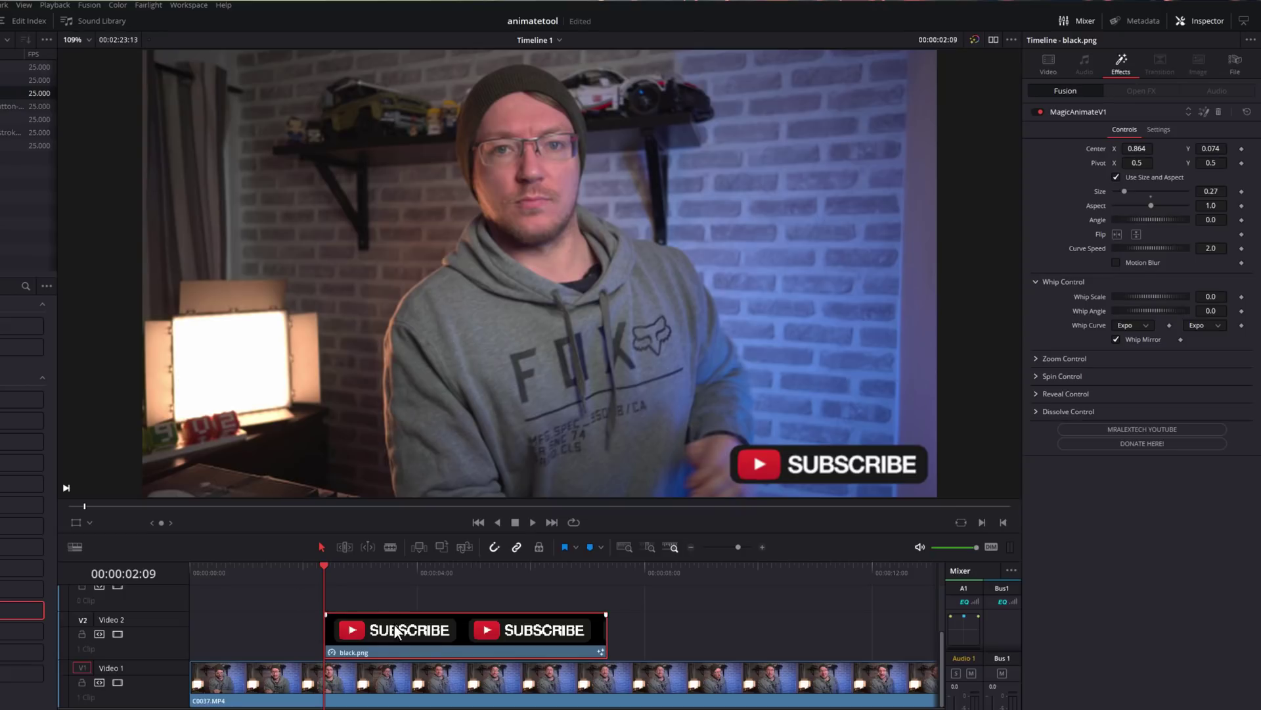
{"action": "mouse_move", "coordinate": [324, 574]}
{"action": "left_mouse_down"}
{"action": "mouse_move", "coordinate": [351, 583]}
{"action": "mouse_move", "coordinate": [329, 586]}
{"action": "left_mouse_up"}
{"action": "left_click_drag", "start_coordinate": [1142, 297], "coordinate": [1216, 298]}
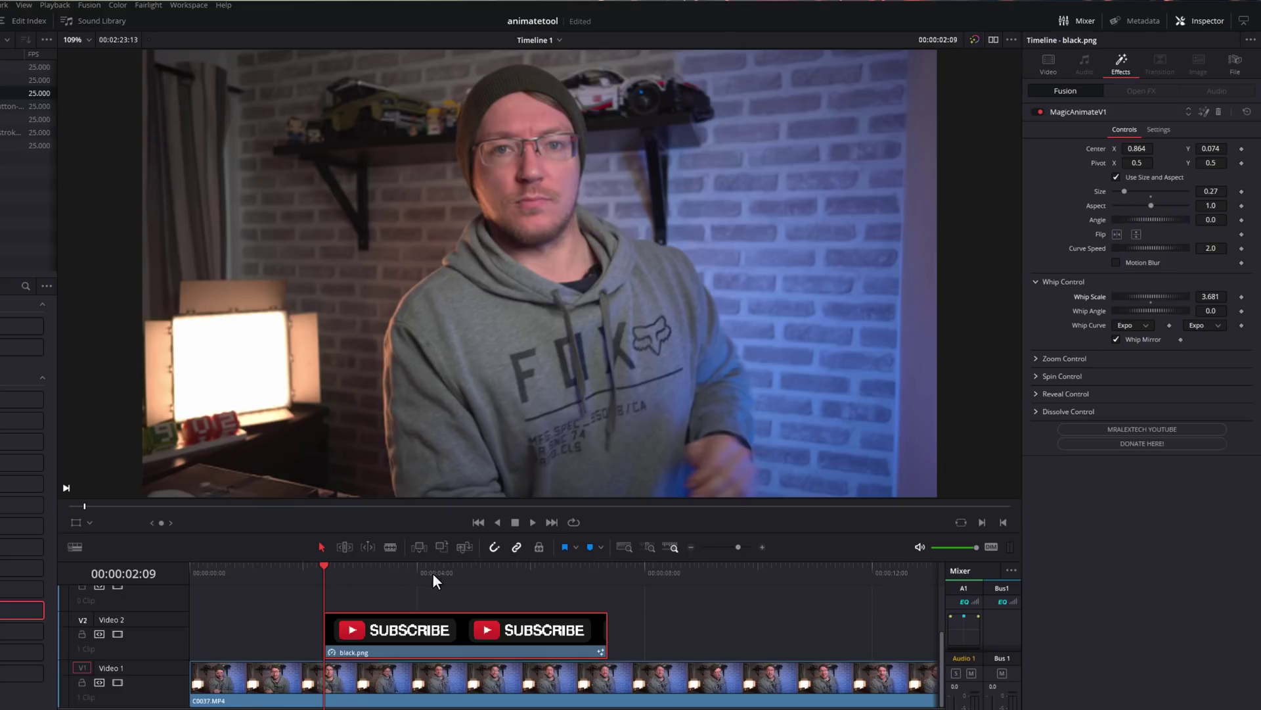
Play back around the subscribe graphic to check its whip entrance and exit
{"action": "key", "text": "space"}
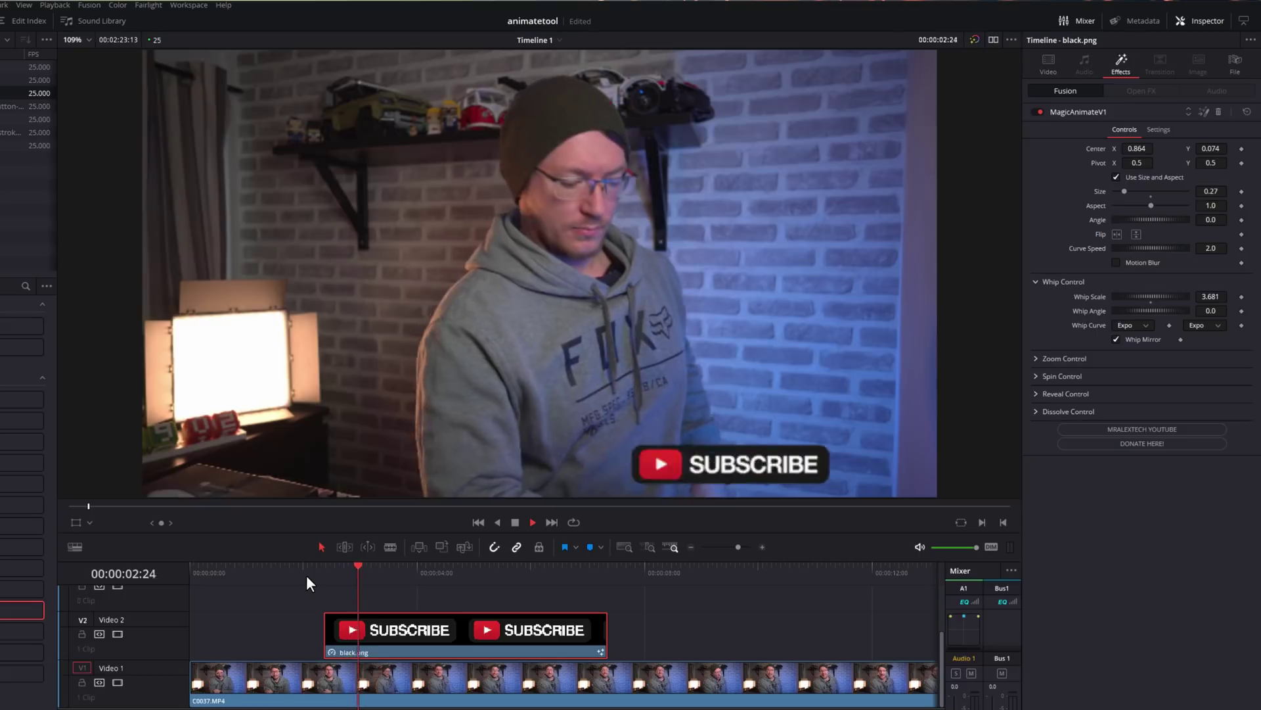
{"action": "left_click", "coordinate": [306, 575]}
{"action": "key", "text": "space"}
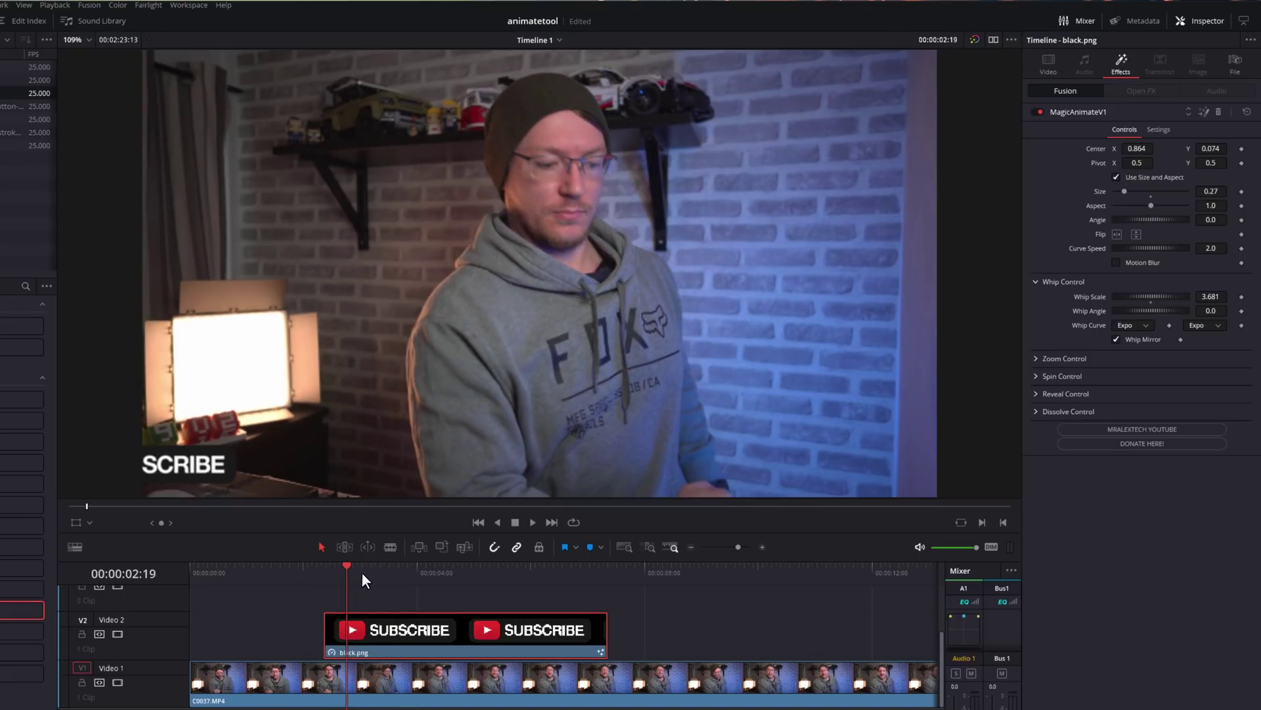
{"action": "left_click_drag", "start_coordinate": [363, 574], "coordinate": [416, 579]}
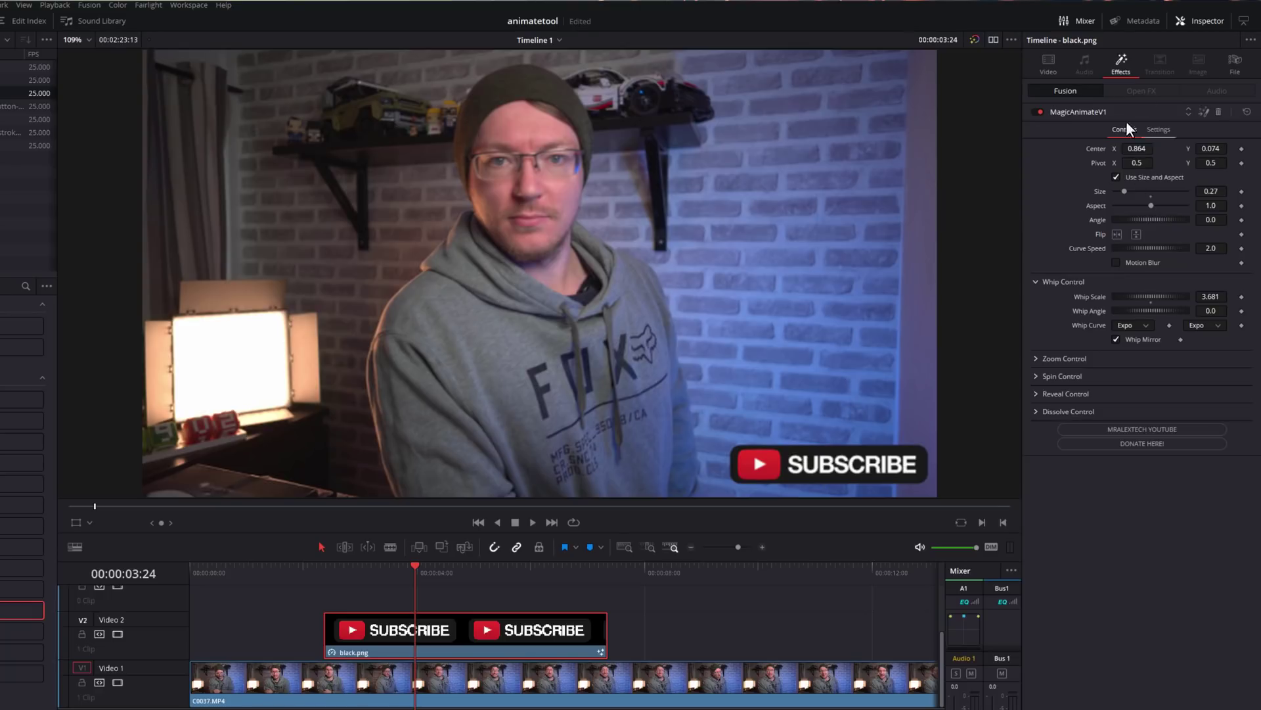
{"action": "left_click", "coordinate": [297, 572]}
{"action": "key", "text": "space"}
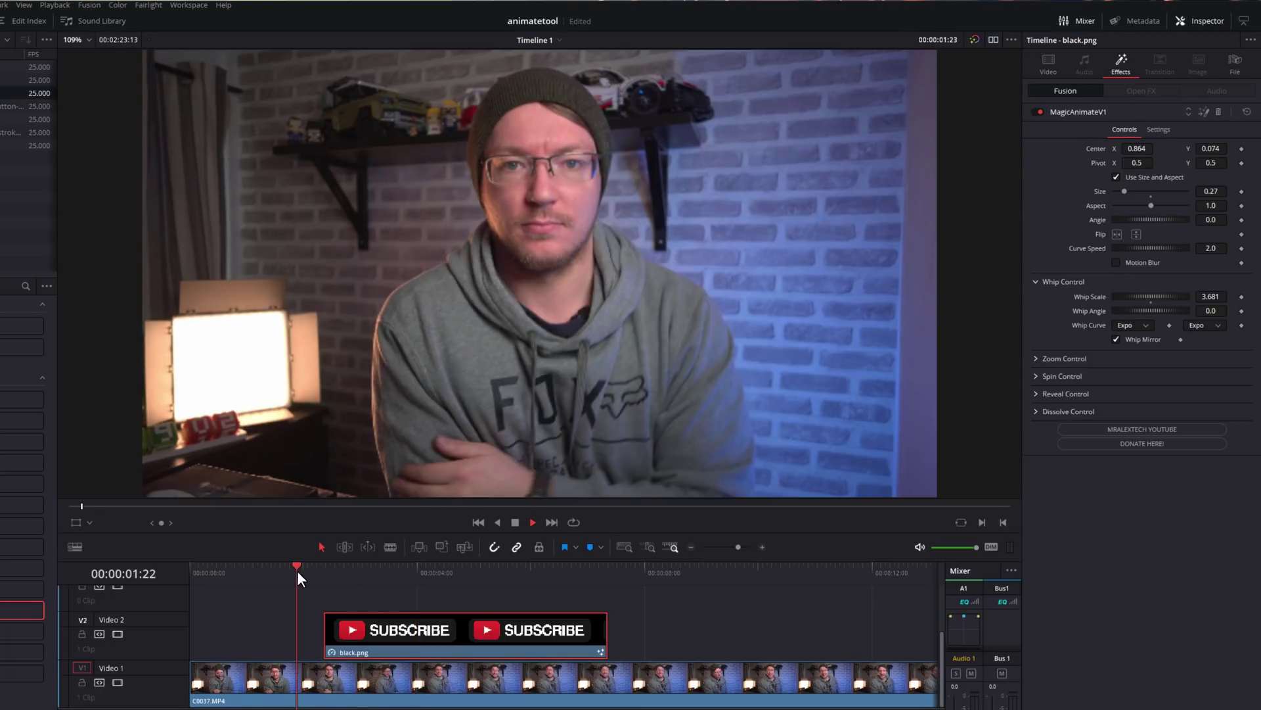
{"action": "key", "text": "space"}
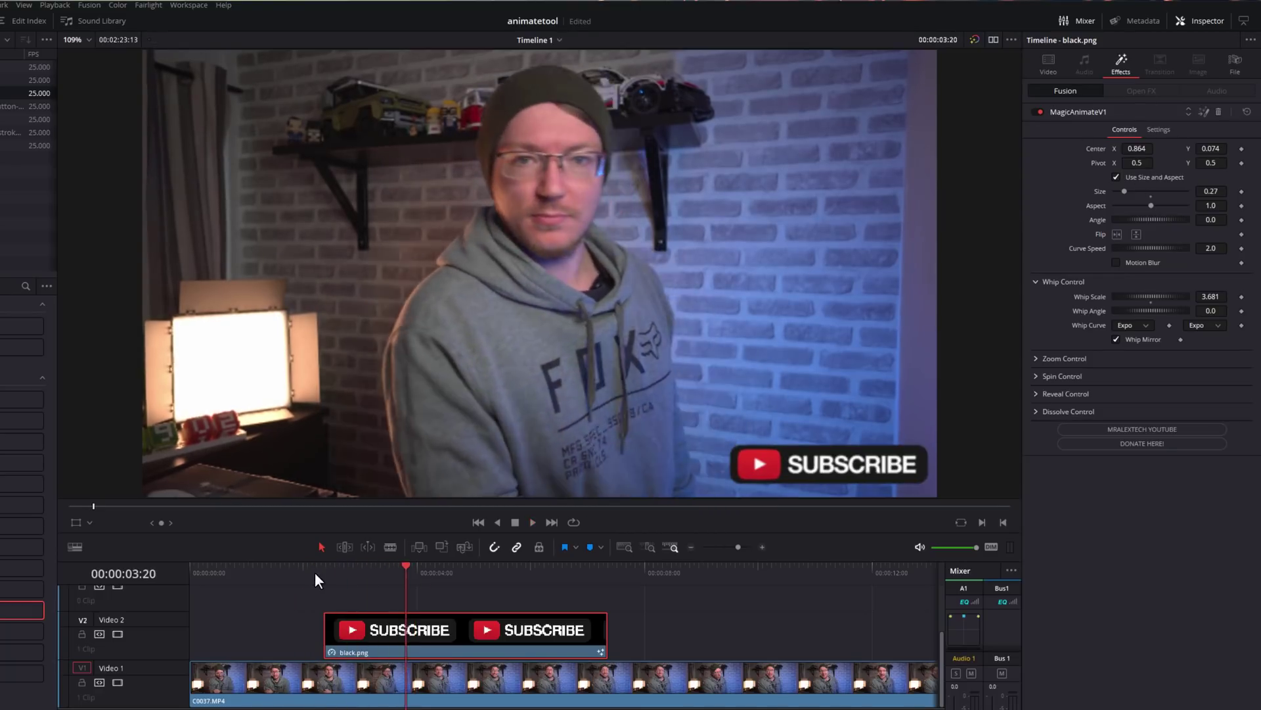
{"action": "key", "text": "space"}
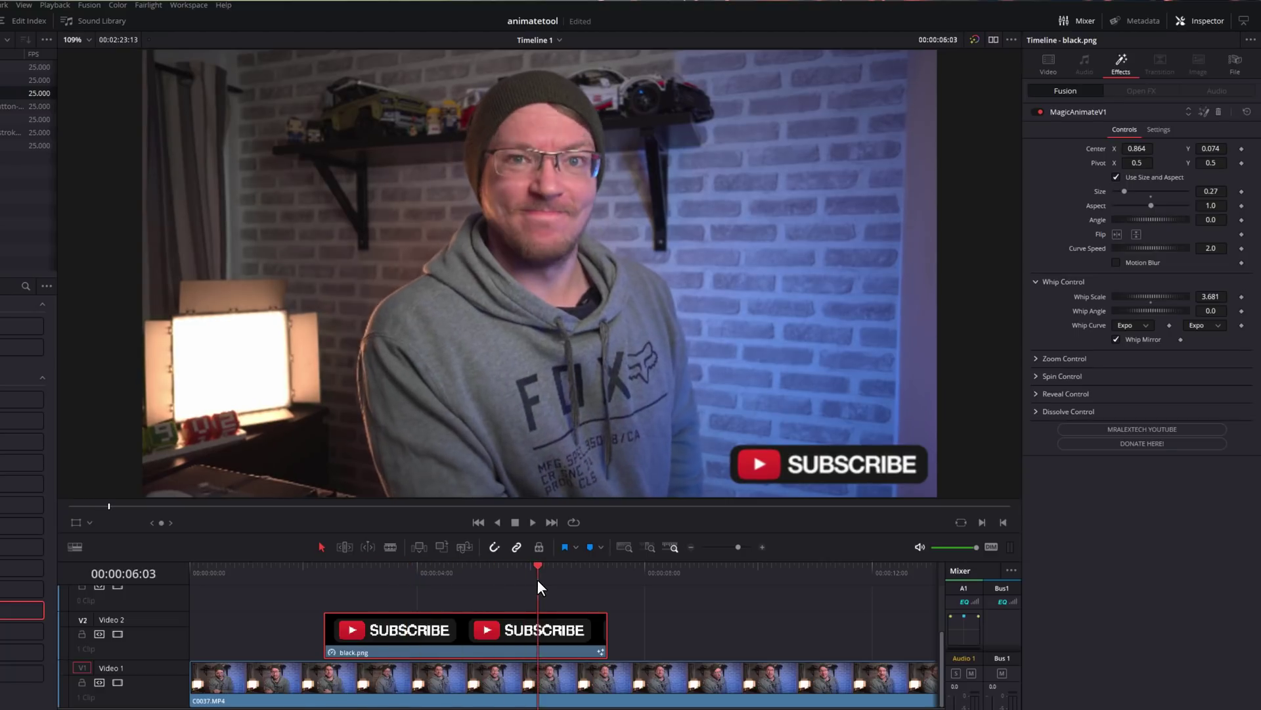
{"action": "left_click", "coordinate": [556, 577]}
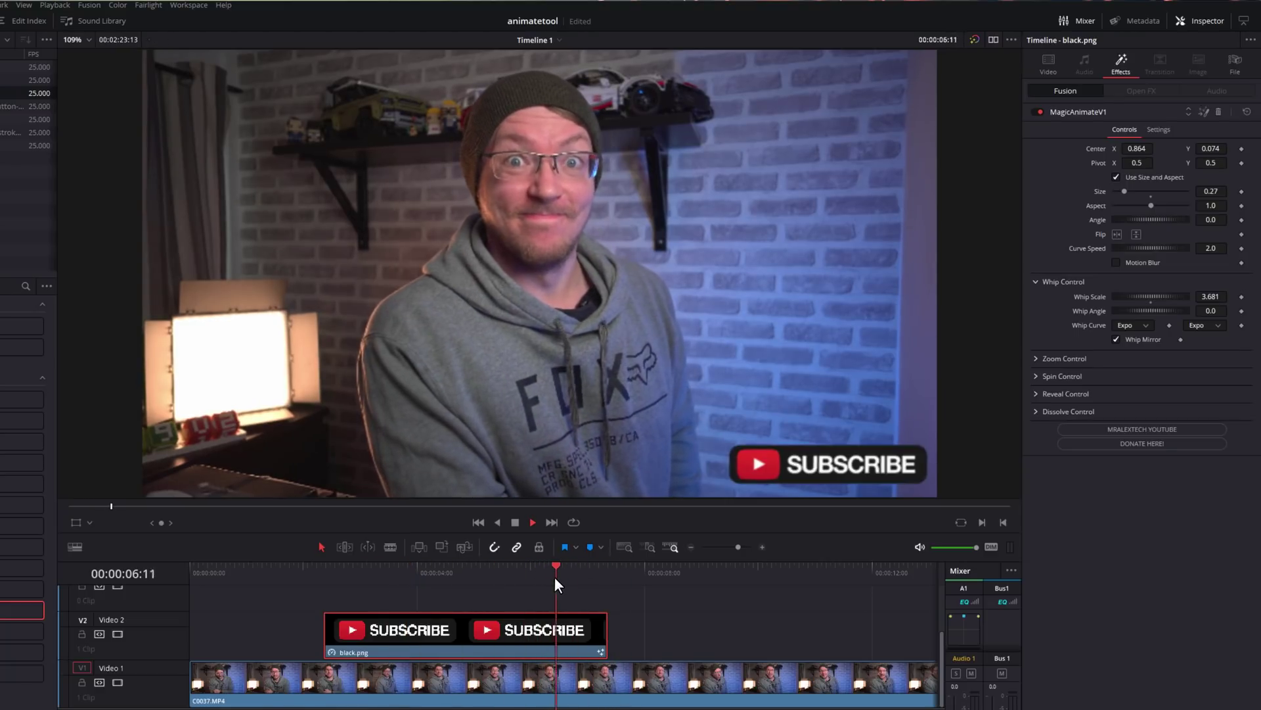
{"action": "left_click", "coordinate": [528, 567]}
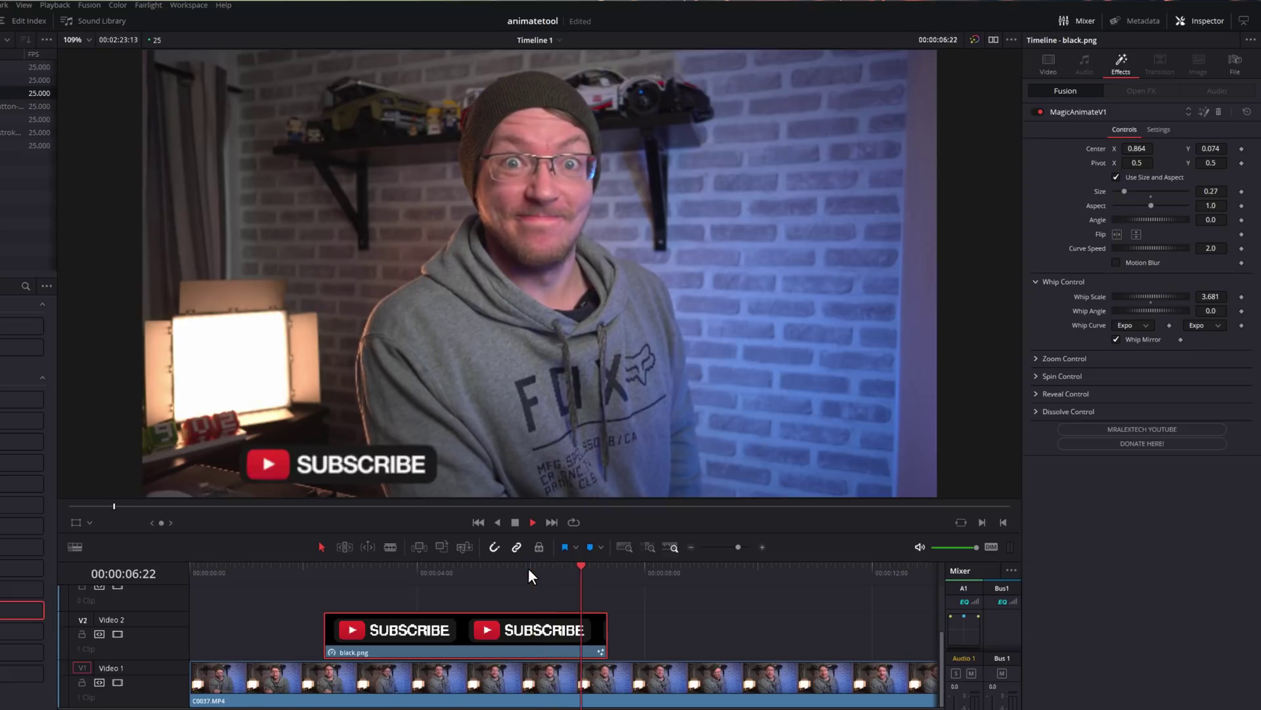
{"action": "key", "text": "space"}
Move the black.png clip on V2 later to start near 00:00:05:05, then replay it
{"action": "left_click_drag", "start_coordinate": [603, 634], "coordinate": [780, 633]}
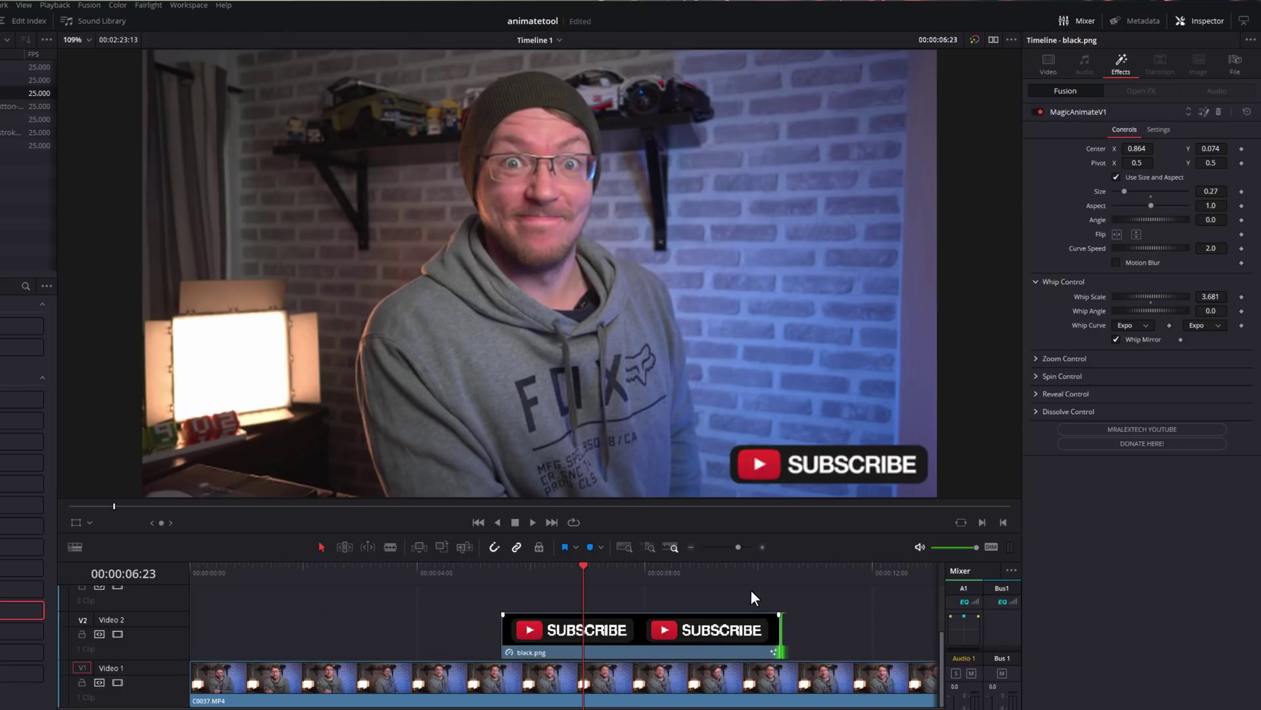
{"action": "key", "text": "shift+Right"}
{"action": "left_click", "coordinate": [494, 584]}
{"action": "key", "text": "space"}
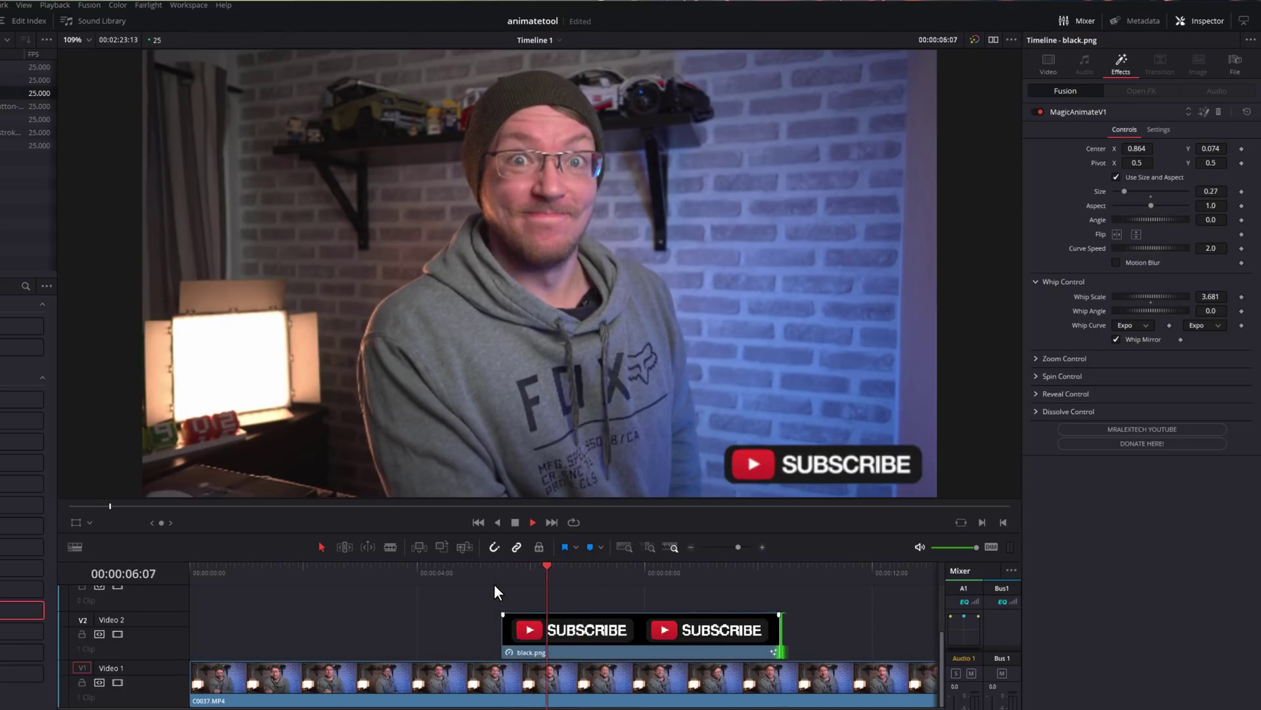
{"action": "key", "text": "space"}
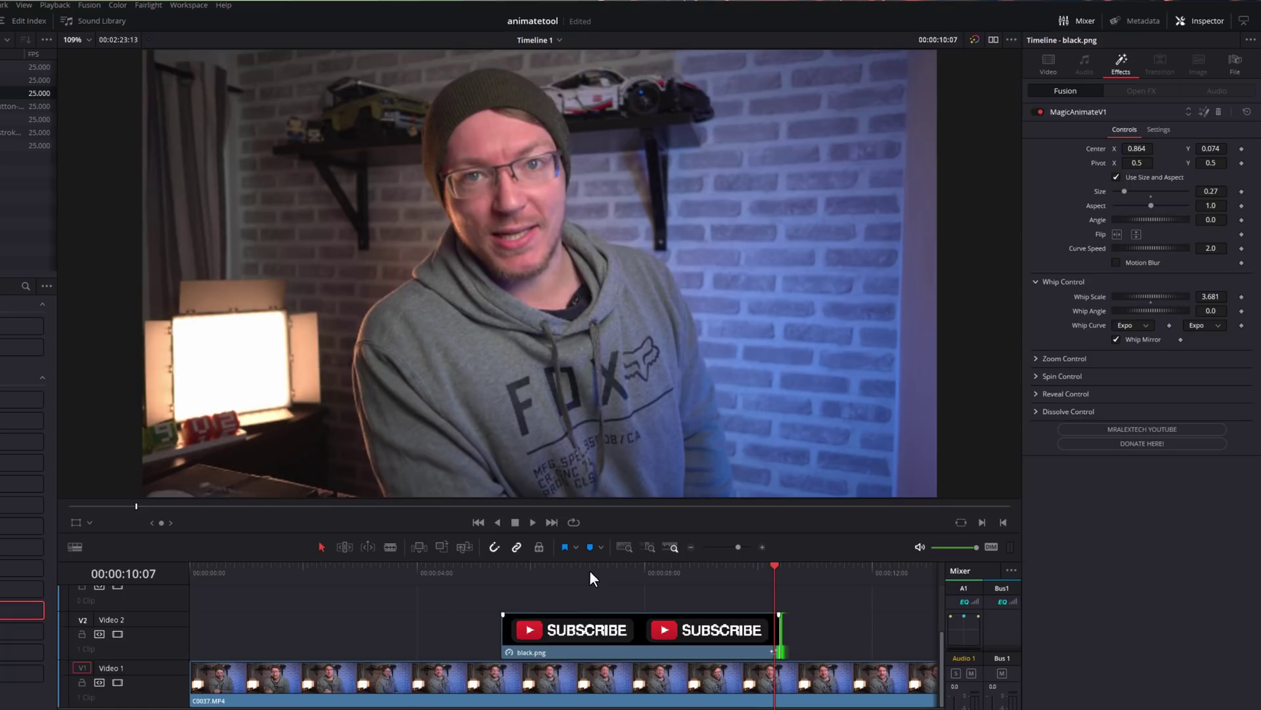
{"action": "left_click", "coordinate": [503, 566]}
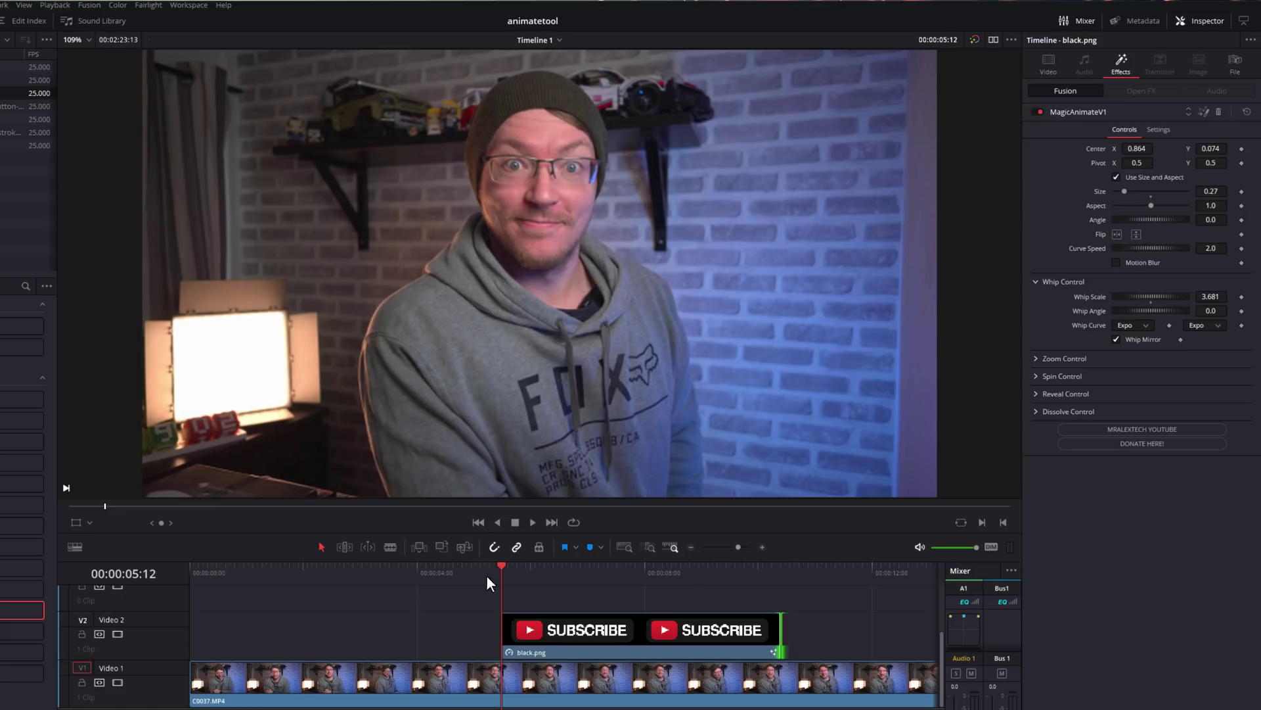
Set the Whip Angle to -33.9 and preview the whip toward the lower right
{"action": "left_click_drag", "start_coordinate": [506, 578], "coordinate": [531, 573]}
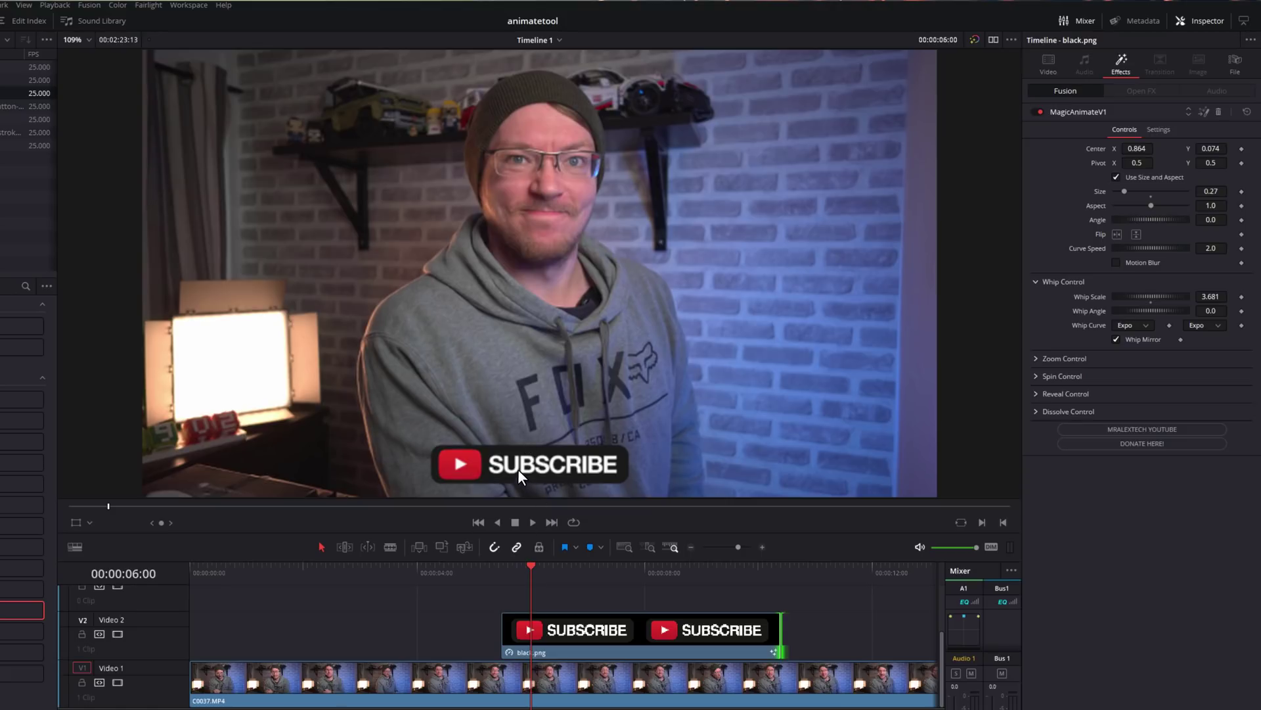
{"action": "mouse_move", "coordinate": [1138, 309]}
{"action": "left_mouse_down"}
{"action": "mouse_move", "coordinate": [1109, 302]}
{"action": "mouse_move", "coordinate": [1130, 305]}
{"action": "left_mouse_up"}
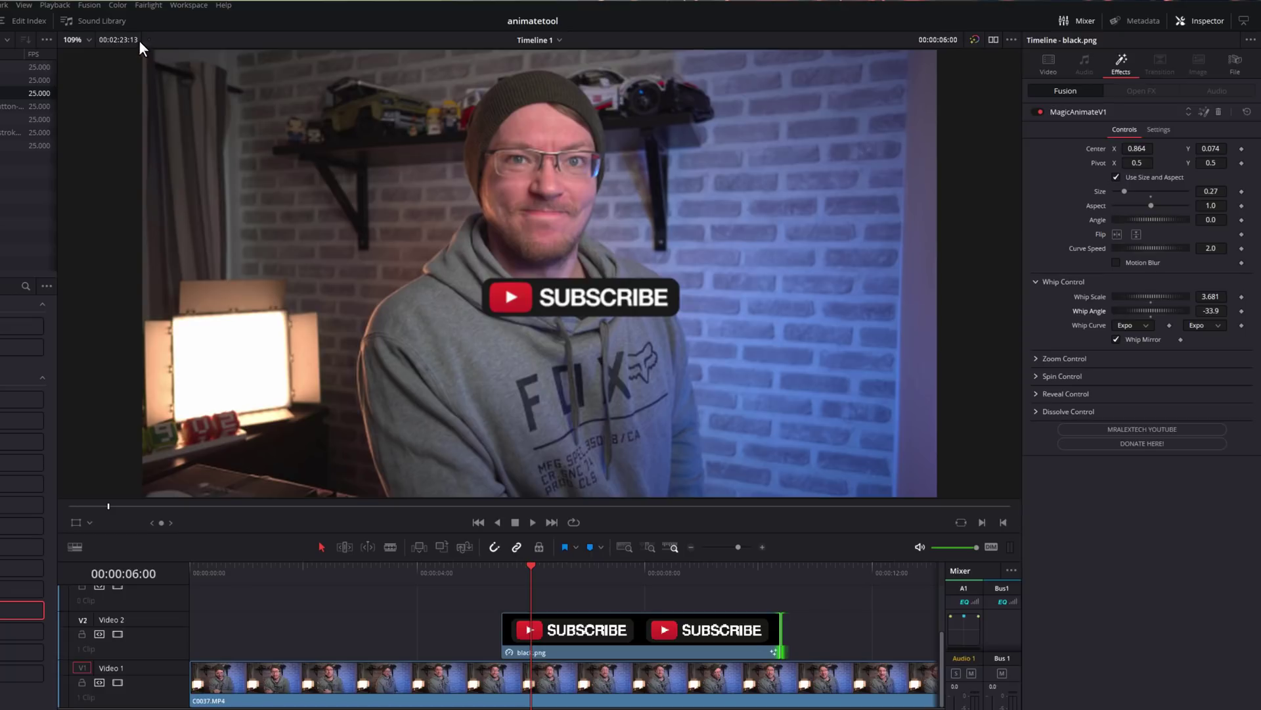
{"action": "key", "text": "space"}
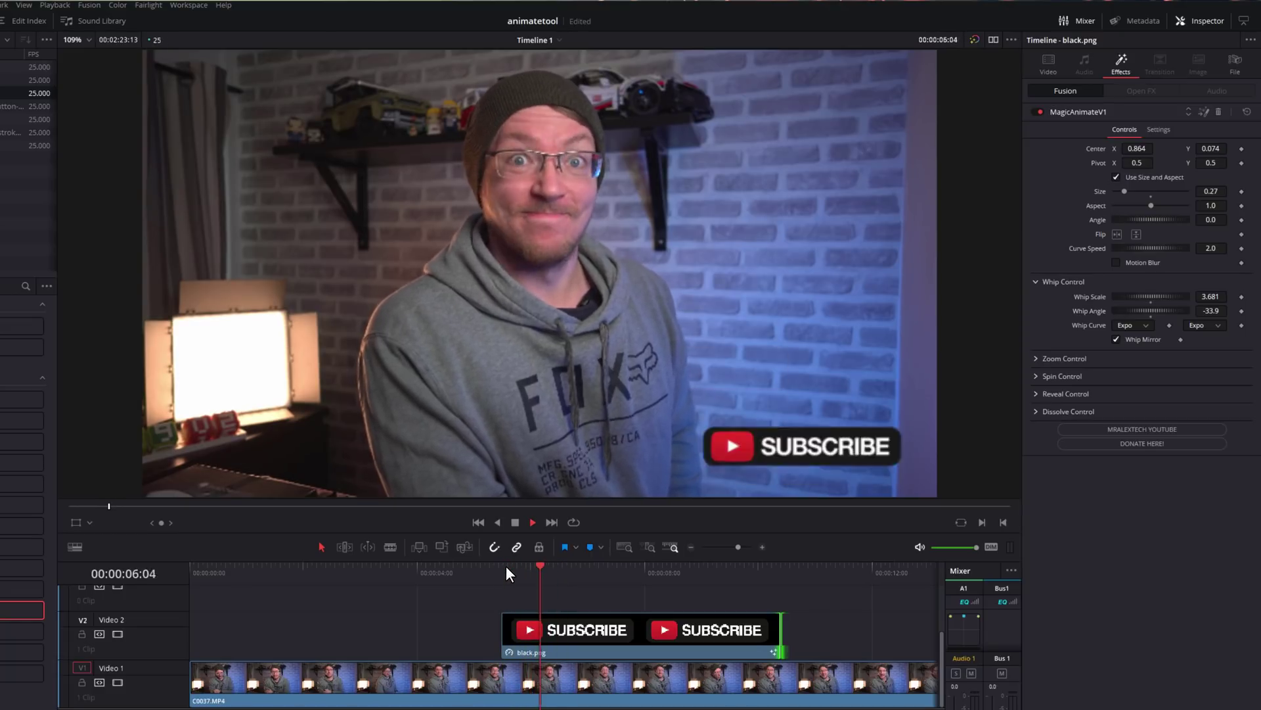
{"action": "left_click", "coordinate": [506, 566]}
{"action": "key", "text": "space"}
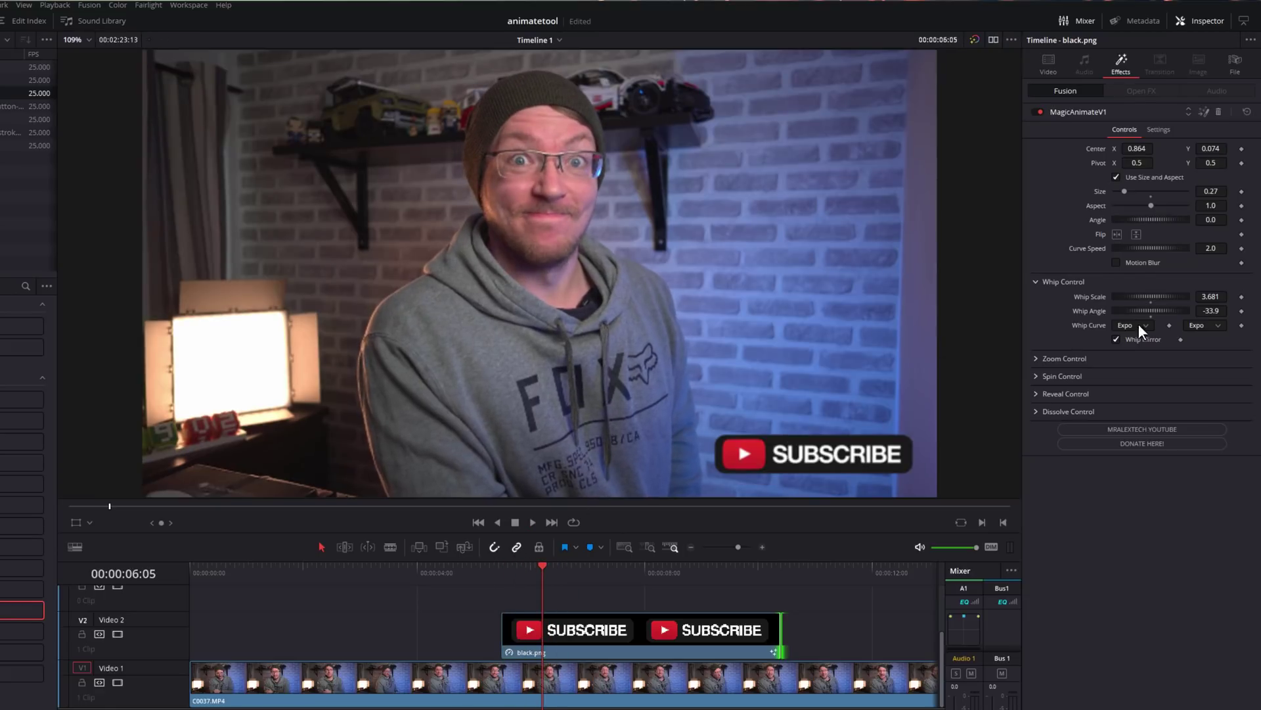
Lower the Whip Scale to 1.768 and preview the gentler whip-in
{"action": "mouse_move", "coordinate": [1146, 299]}
{"action": "left_mouse_down"}
{"action": "mouse_move", "coordinate": [1108, 299]}
{"action": "mouse_move", "coordinate": [1146, 299]}
{"action": "left_mouse_up"}
{"action": "left_click", "coordinate": [507, 565]}
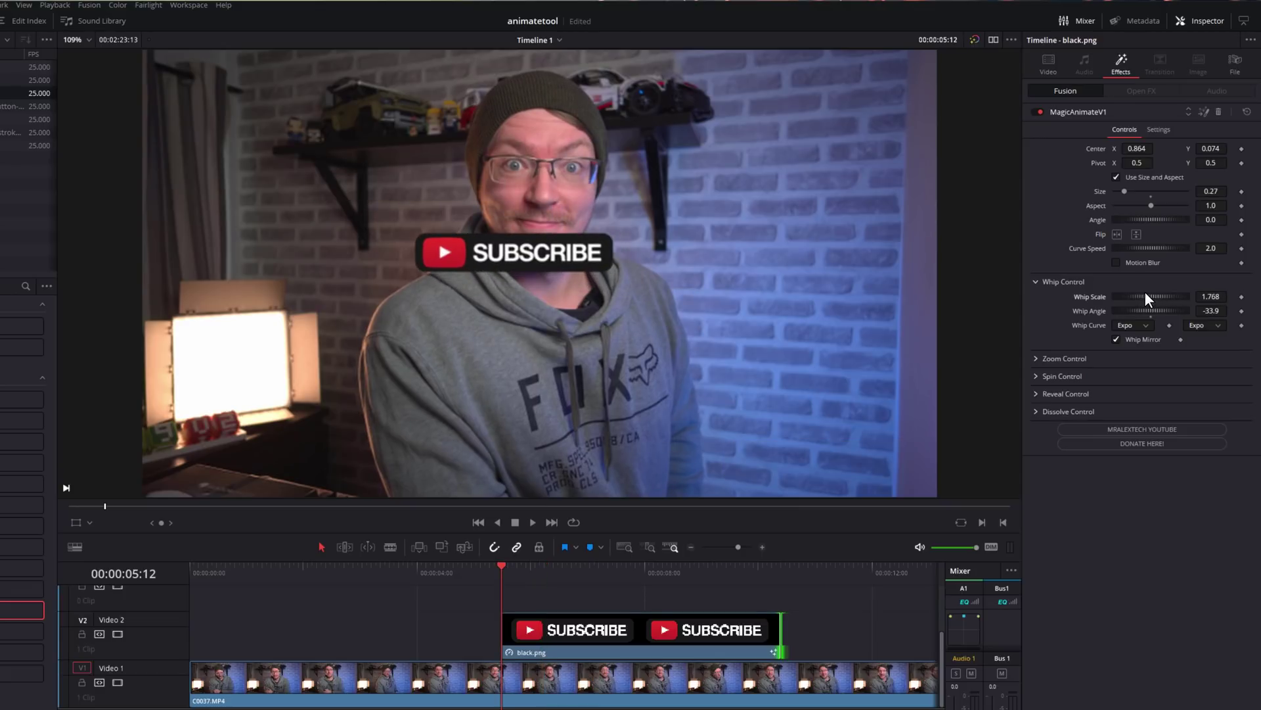
{"action": "key", "text": "space"}
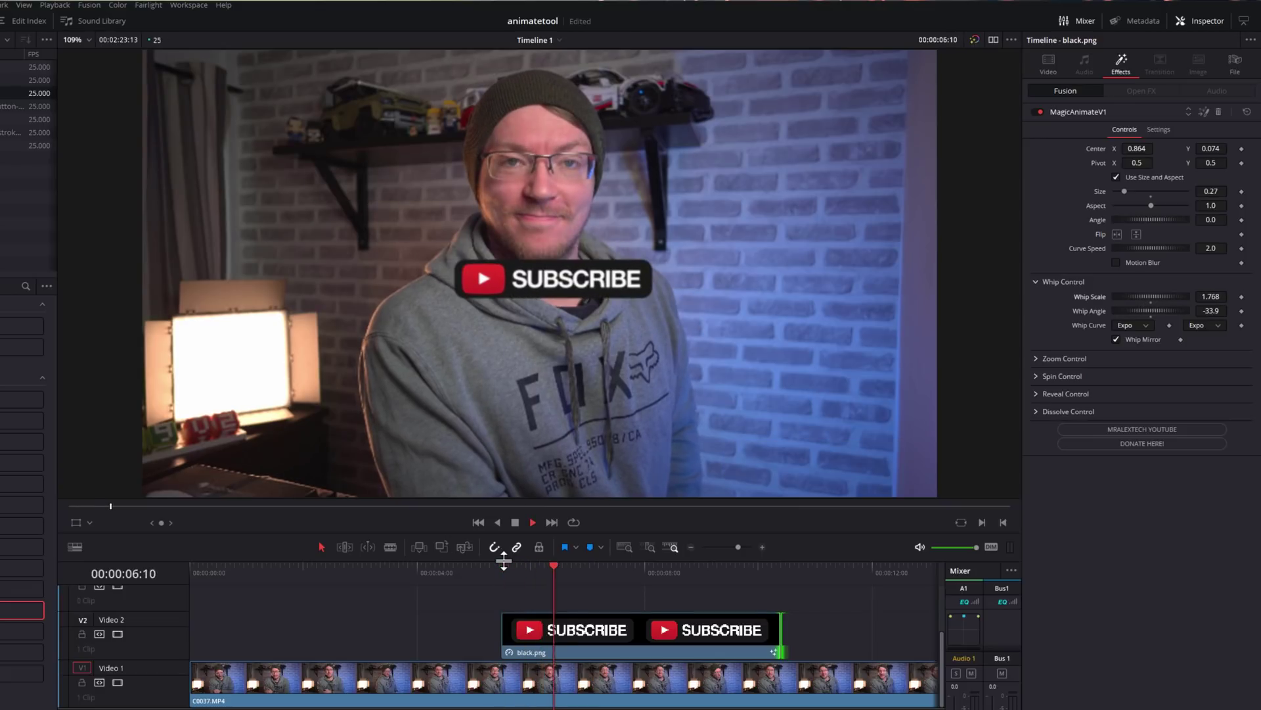
{"action": "left_click", "coordinate": [498, 567]}
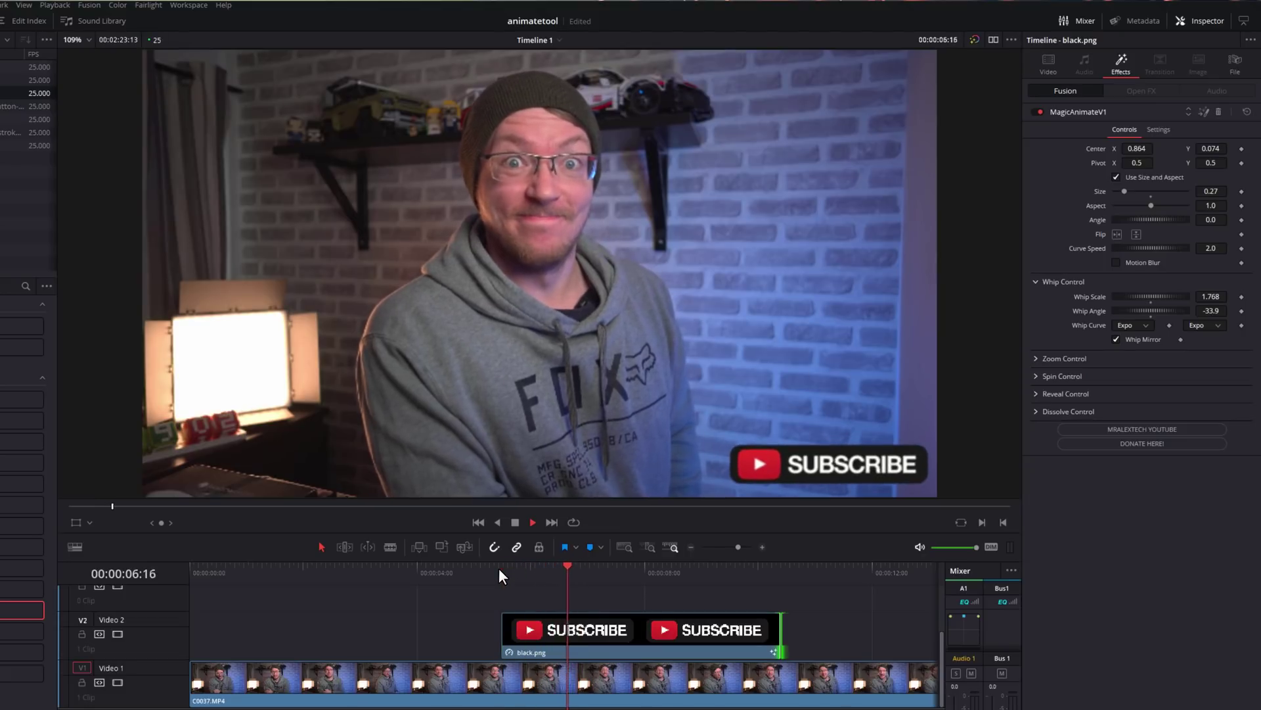
{"action": "key", "text": "space"}
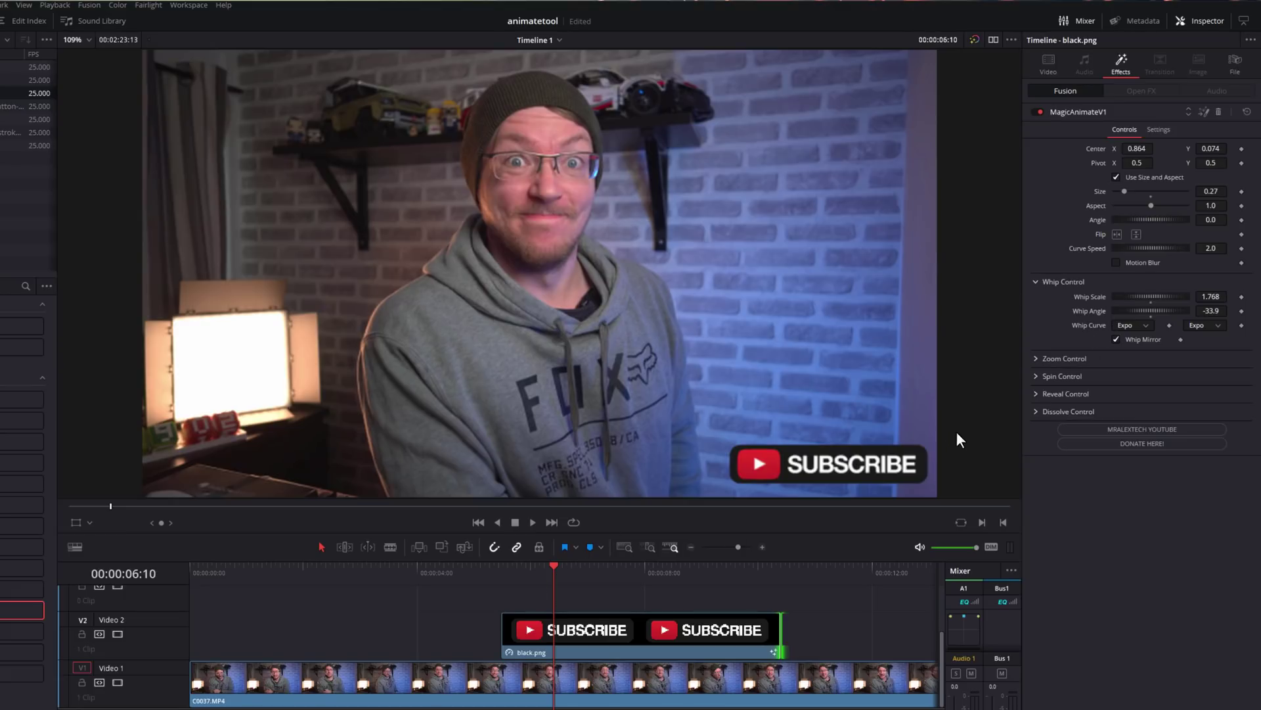
{"action": "left_click", "coordinate": [1146, 326]}
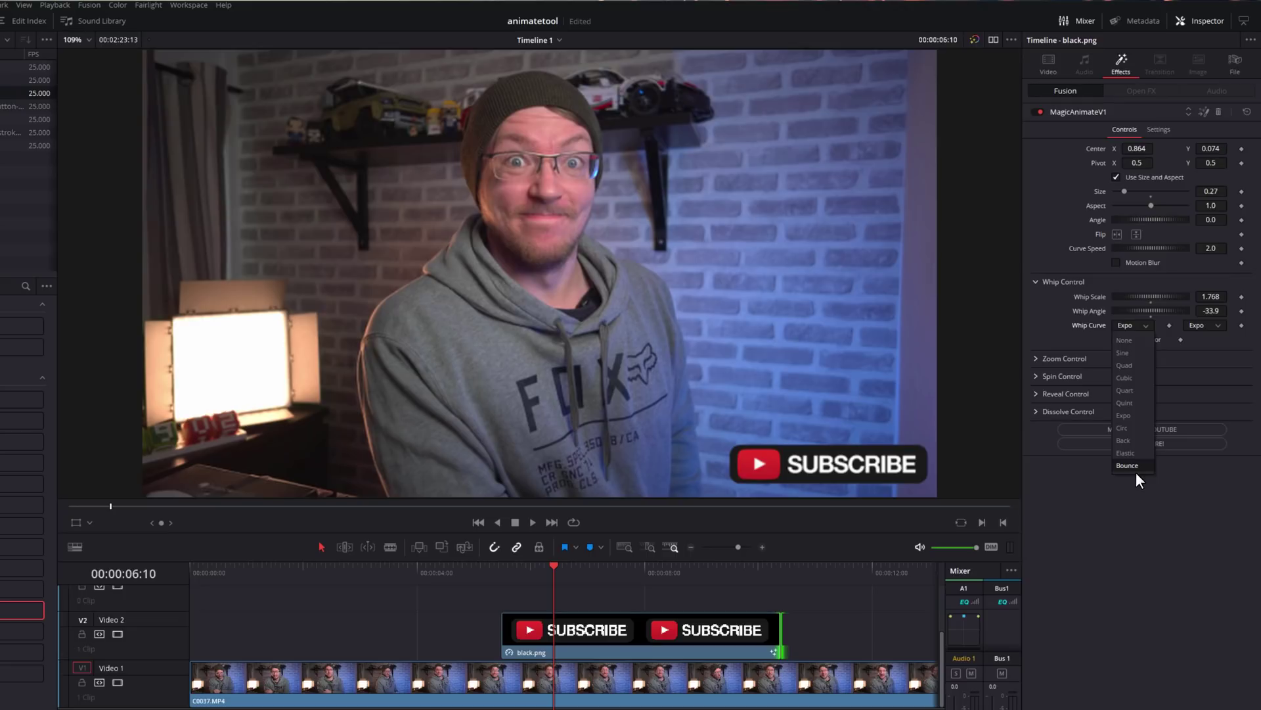
{"action": "left_click", "coordinate": [1143, 508]}
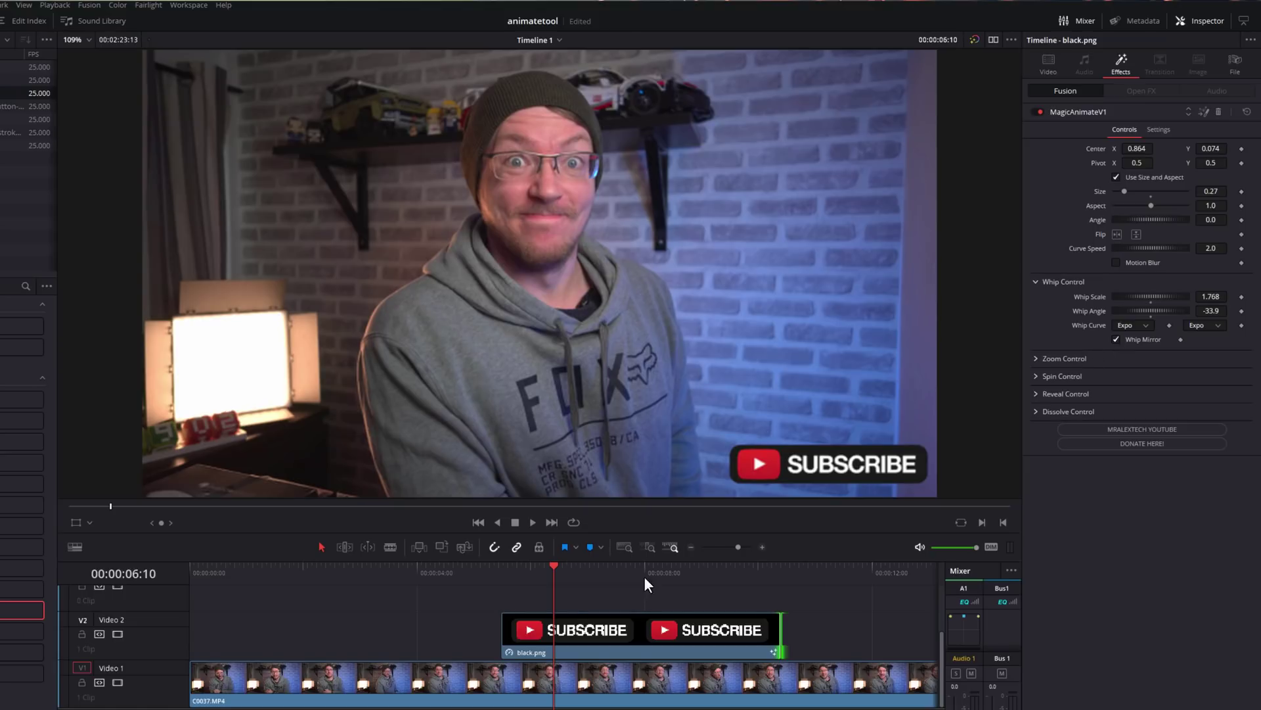
{"action": "key", "text": "Up"}
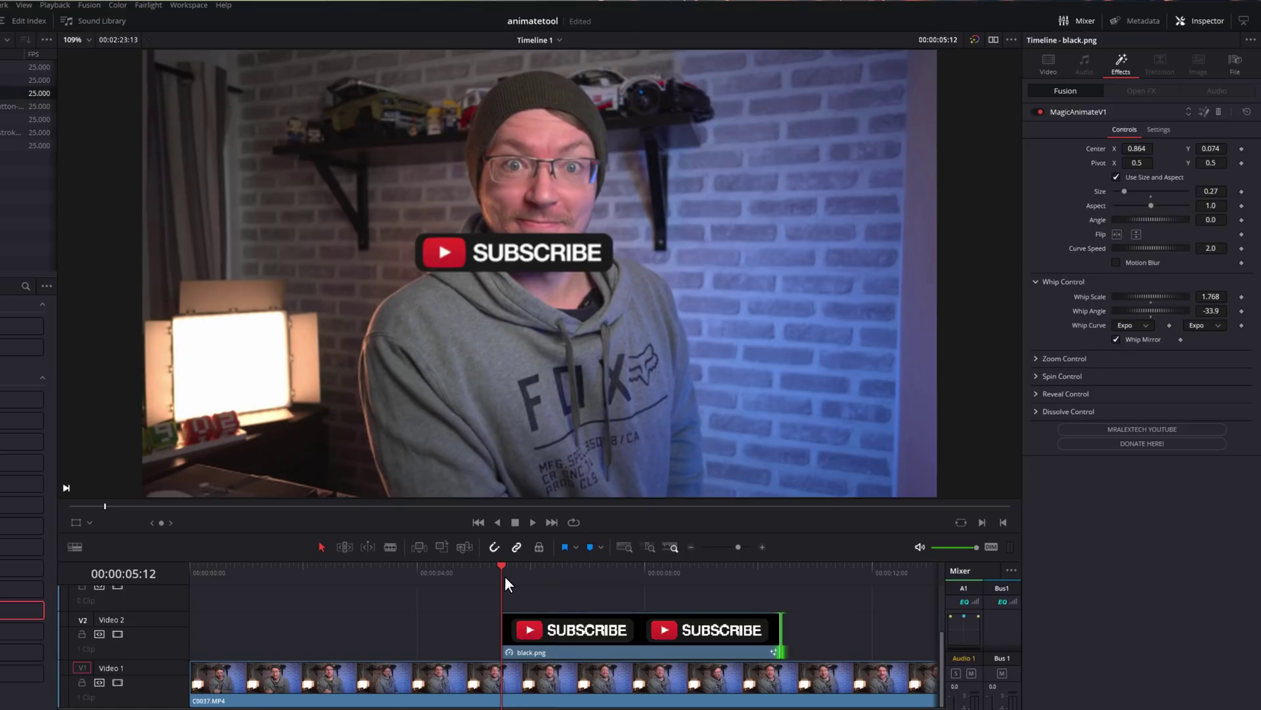
{"action": "key", "text": "space"}
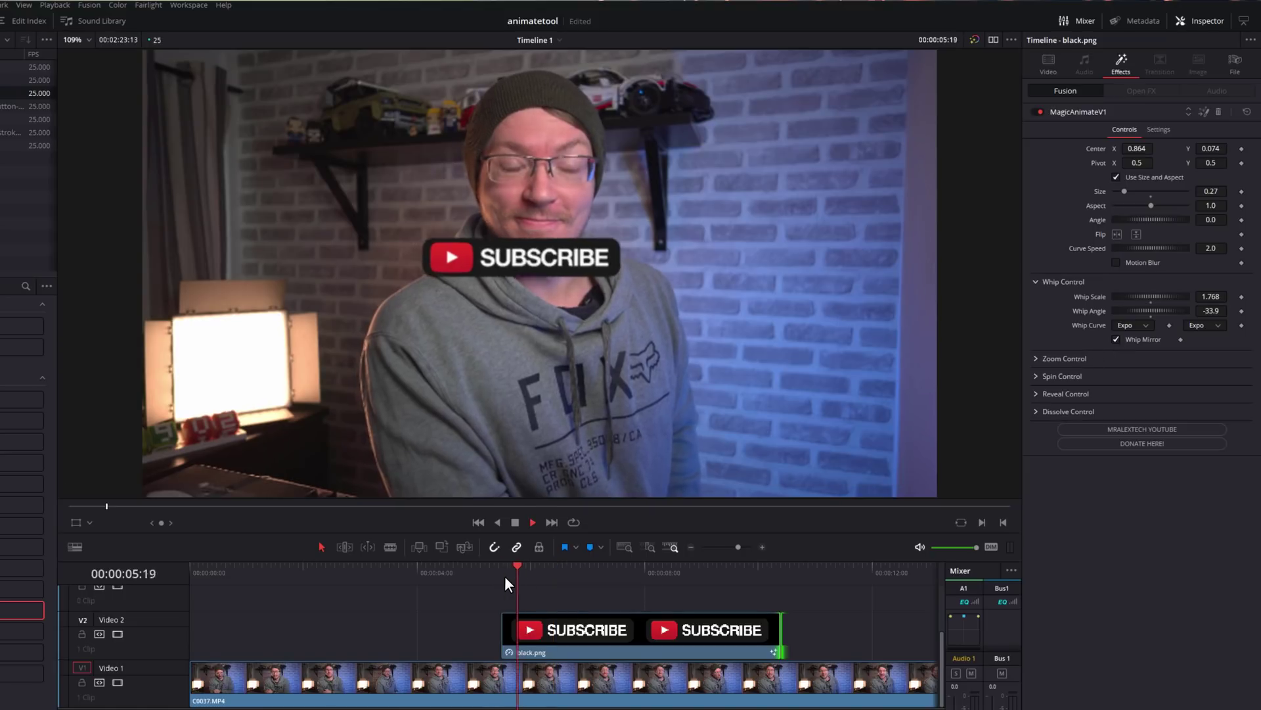
{"action": "left_click", "coordinate": [699, 569]}
{"action": "key", "text": "space"}
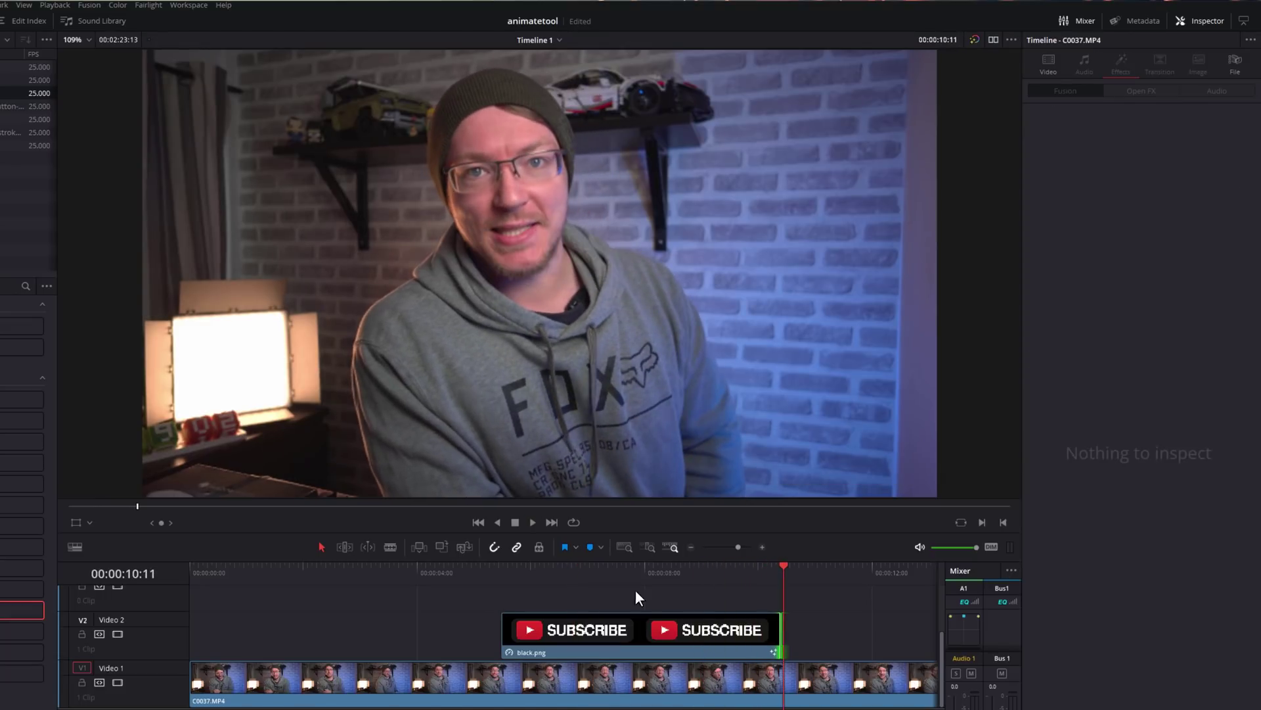
{"action": "left_click", "coordinate": [506, 571]}
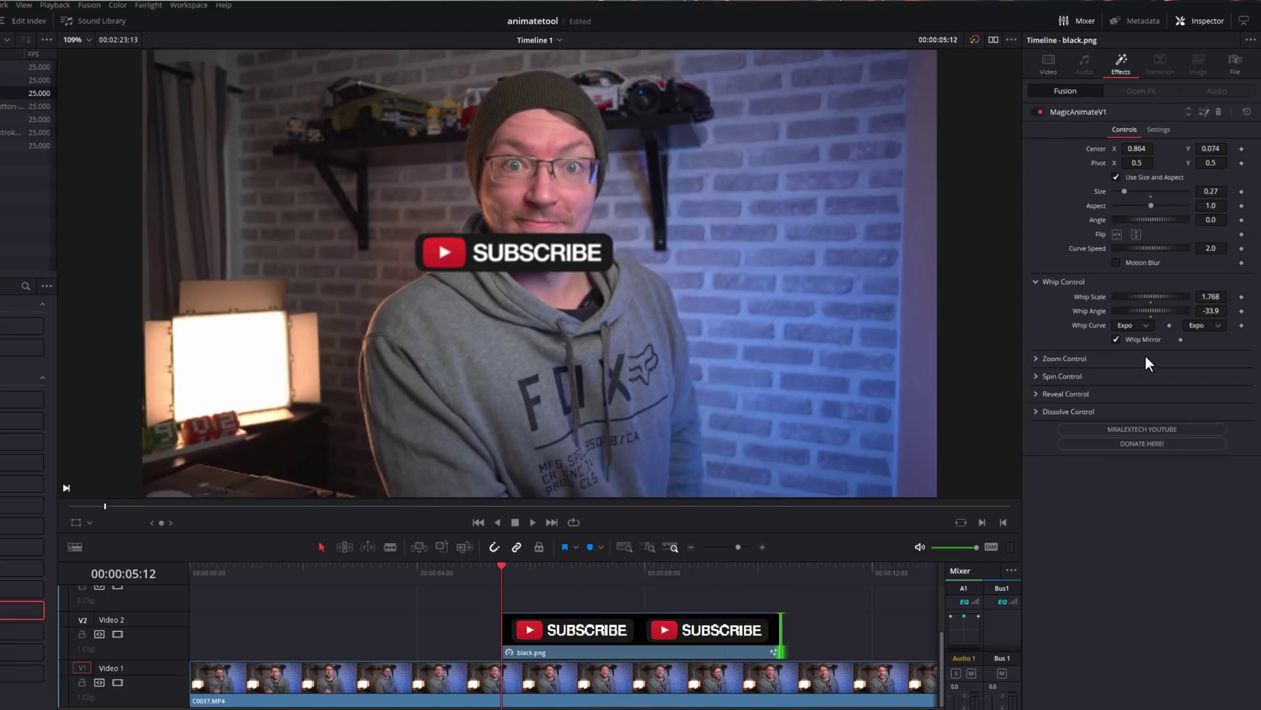
{"action": "key", "text": "space"}
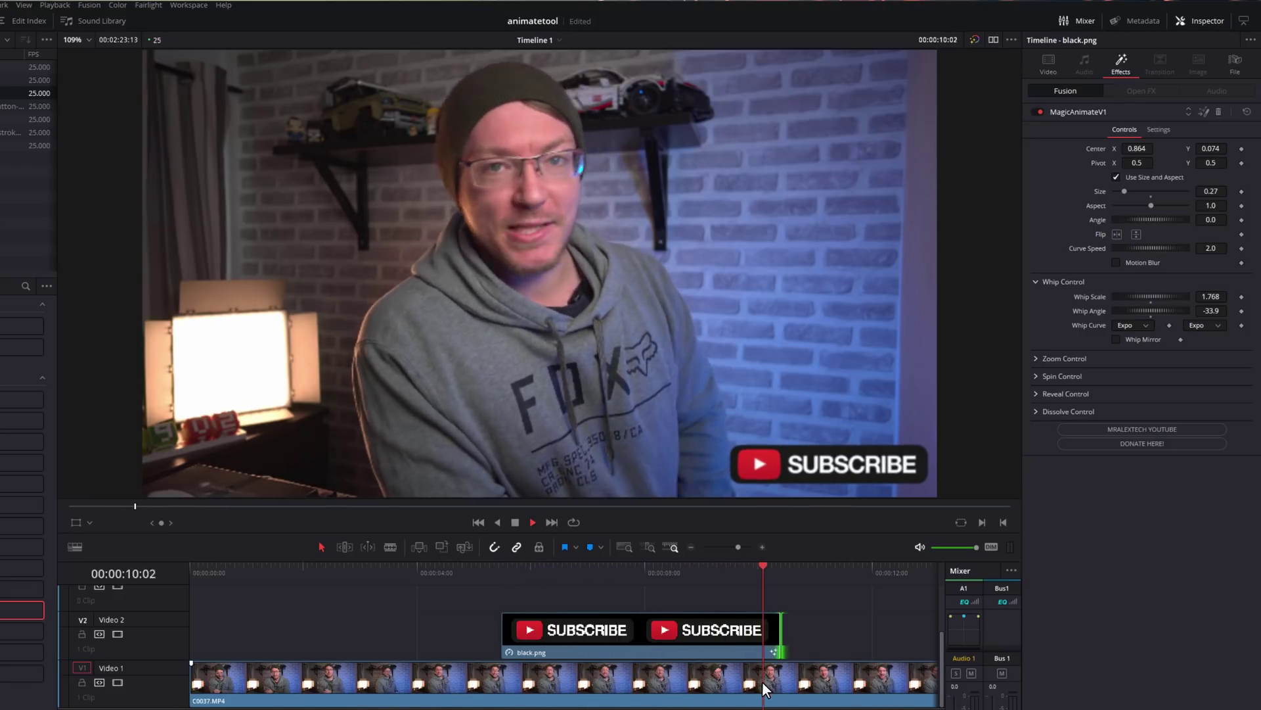
{"action": "left_click", "coordinate": [644, 572]}
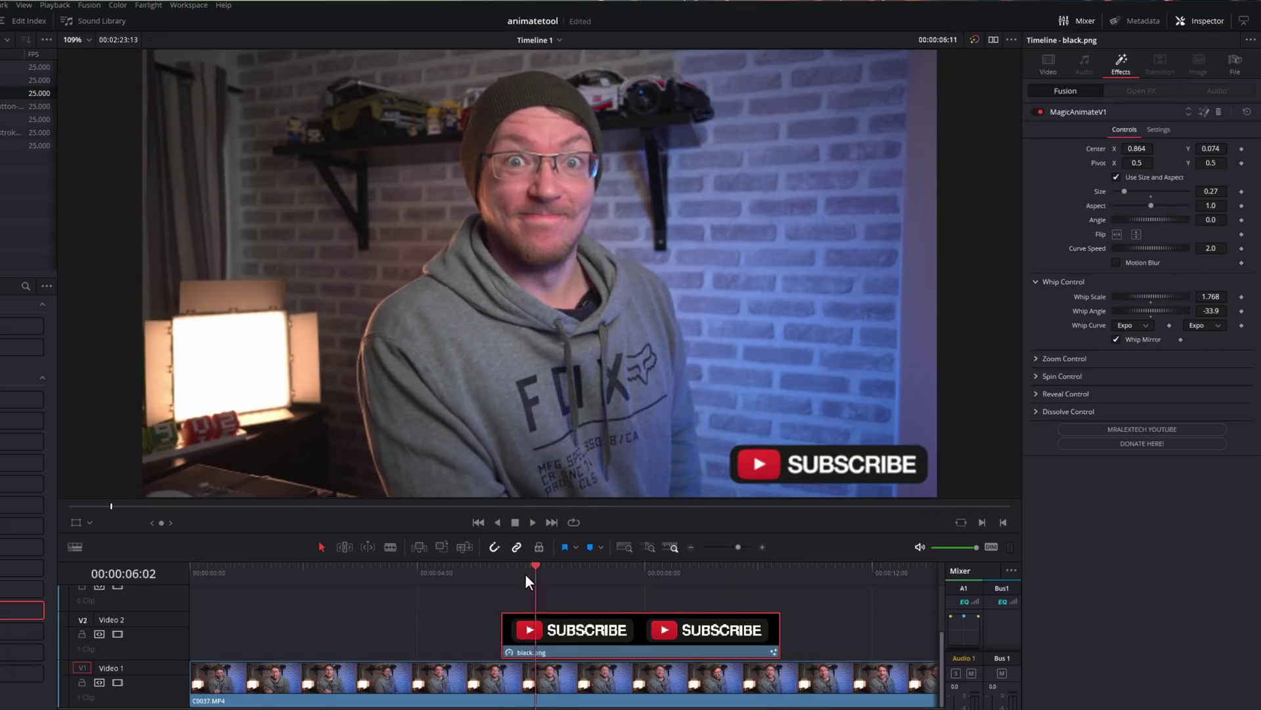
Reset the Whip Scale to 0.0 and preview the animation without the whip
{"action": "left_click", "coordinate": [522, 572]}
{"action": "double_click", "coordinate": [1084, 296]}
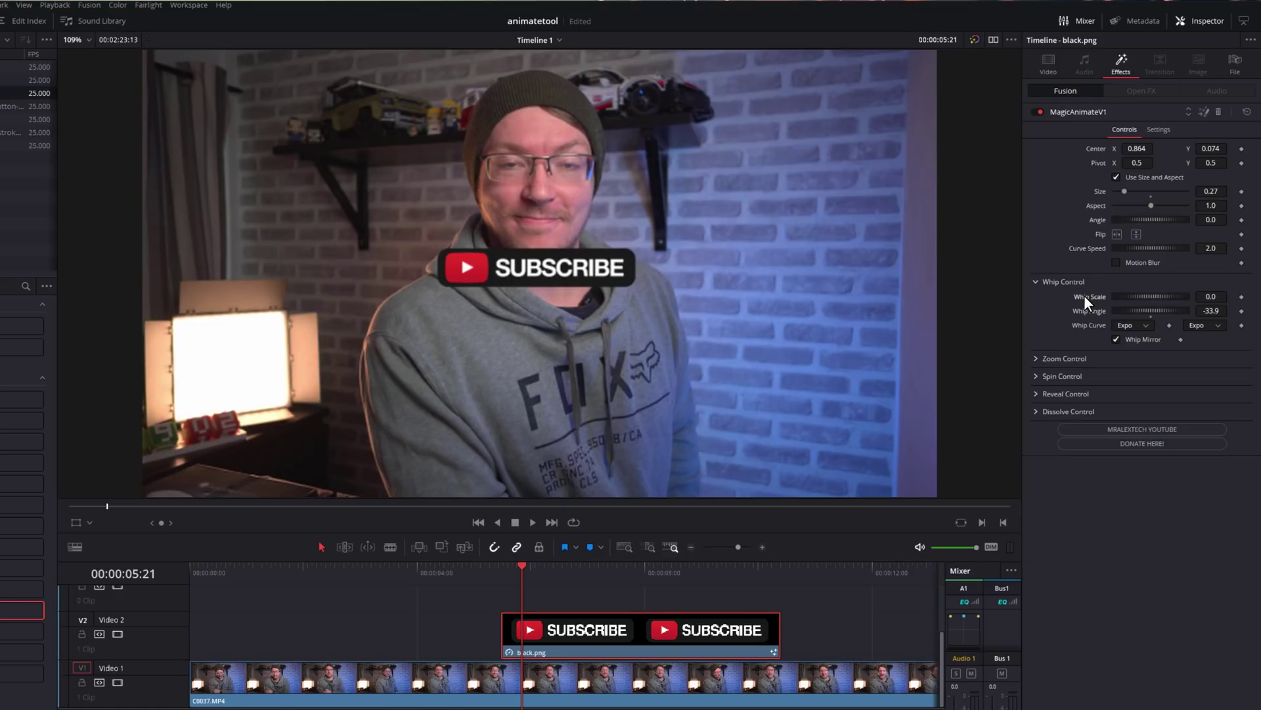
{"action": "key", "text": "space"}
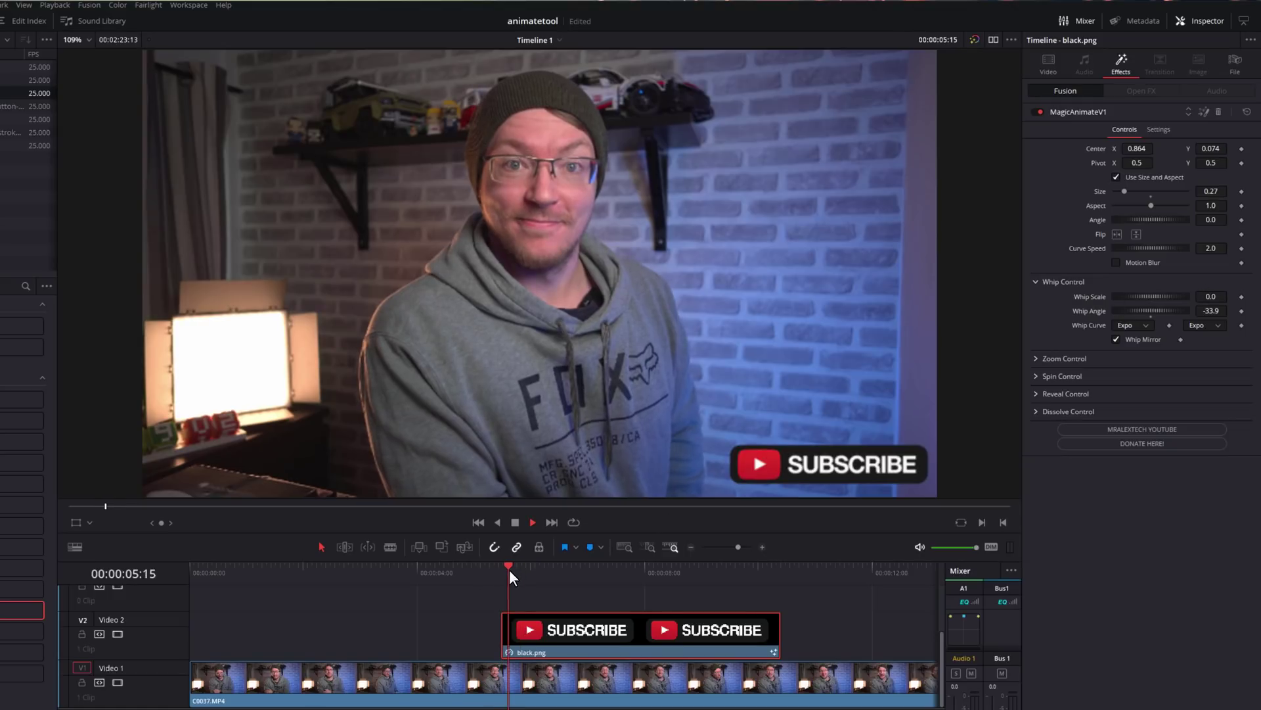
{"action": "key", "text": "space"}
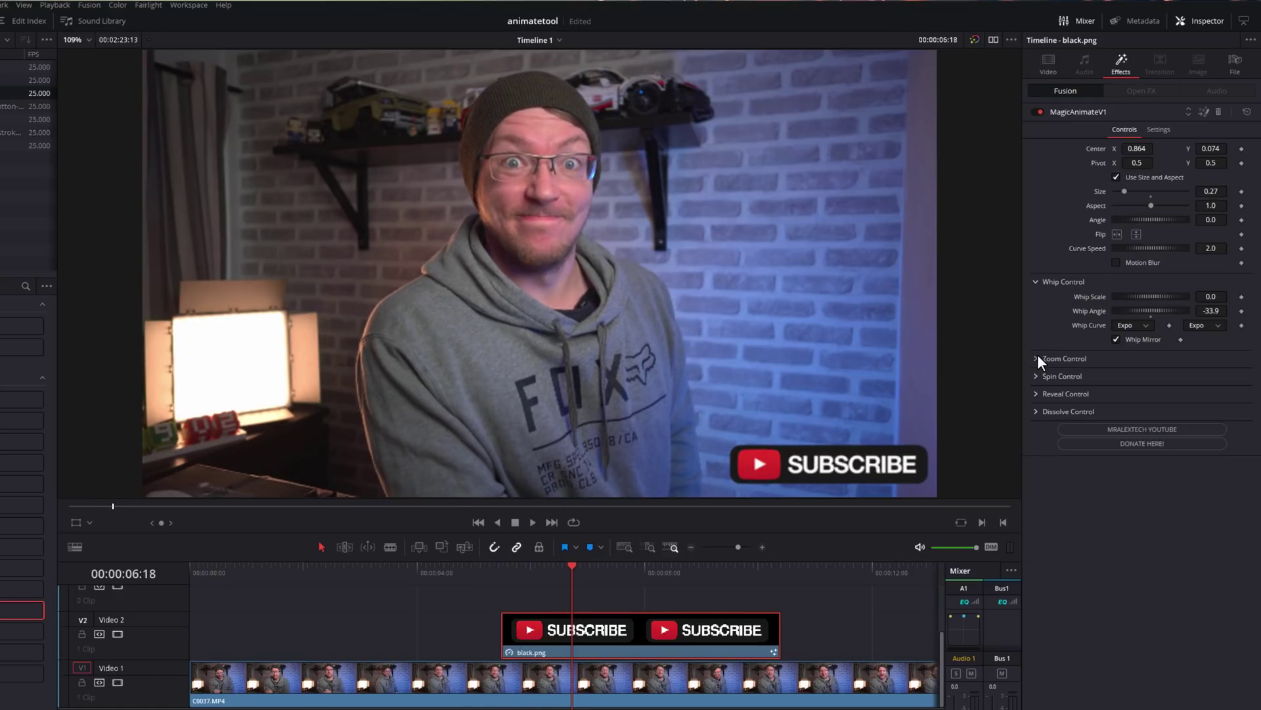
Expand Zoom Control with Zoom Enable off and replay the subscribe animation
{"action": "left_click", "coordinate": [1038, 358]}
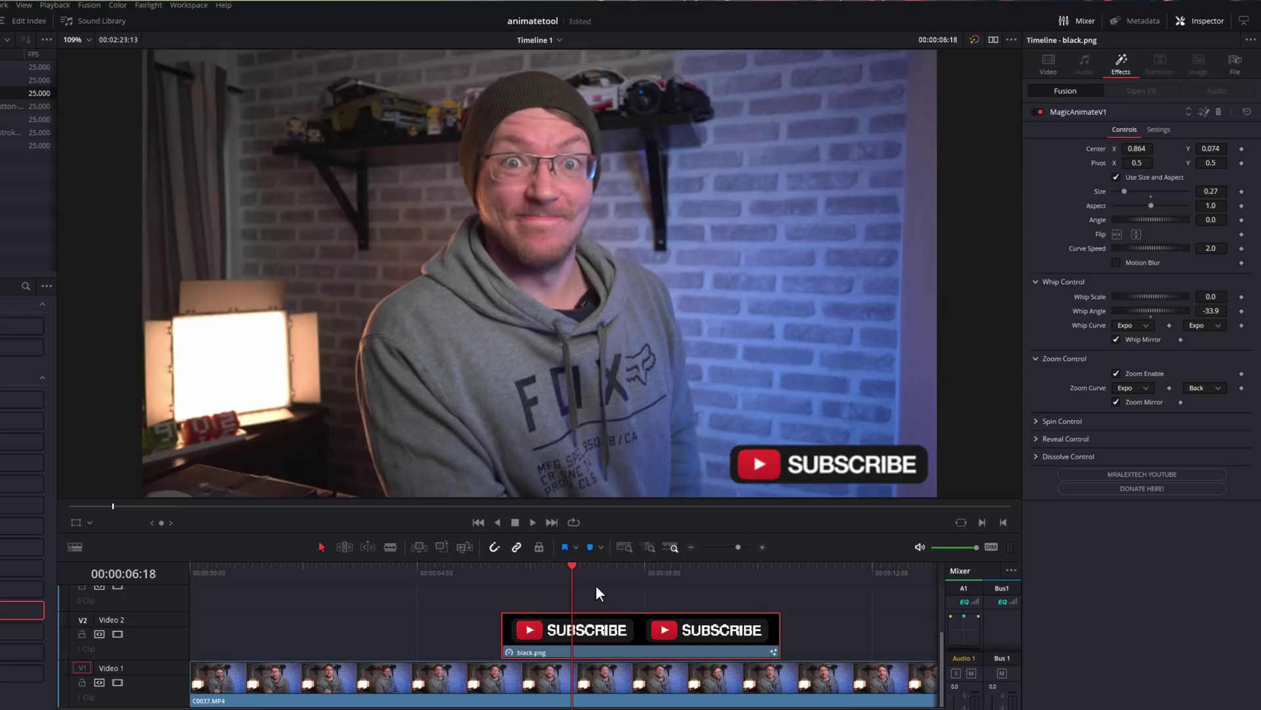
{"action": "left_click", "coordinate": [507, 576]}
{"action": "key", "text": "space"}
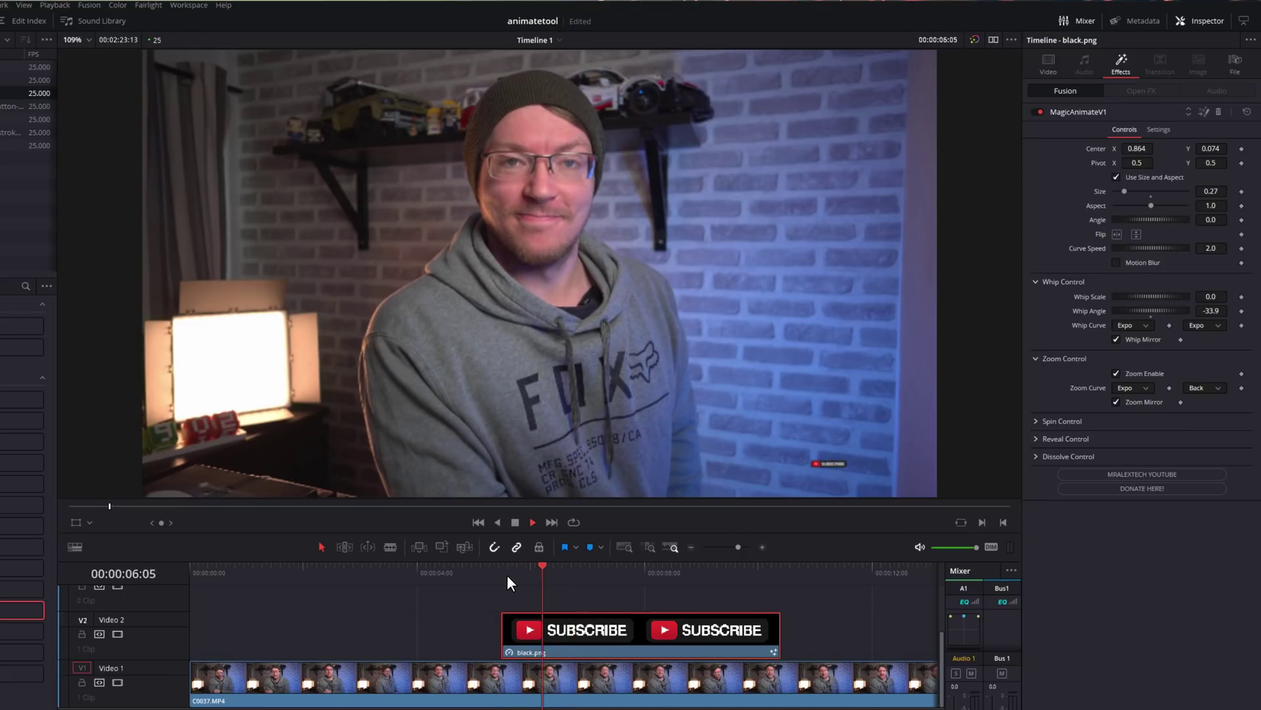
{"action": "left_click", "coordinate": [506, 574]}
{"action": "left_click", "coordinate": [497, 576]}
{"action": "left_click", "coordinate": [490, 577]}
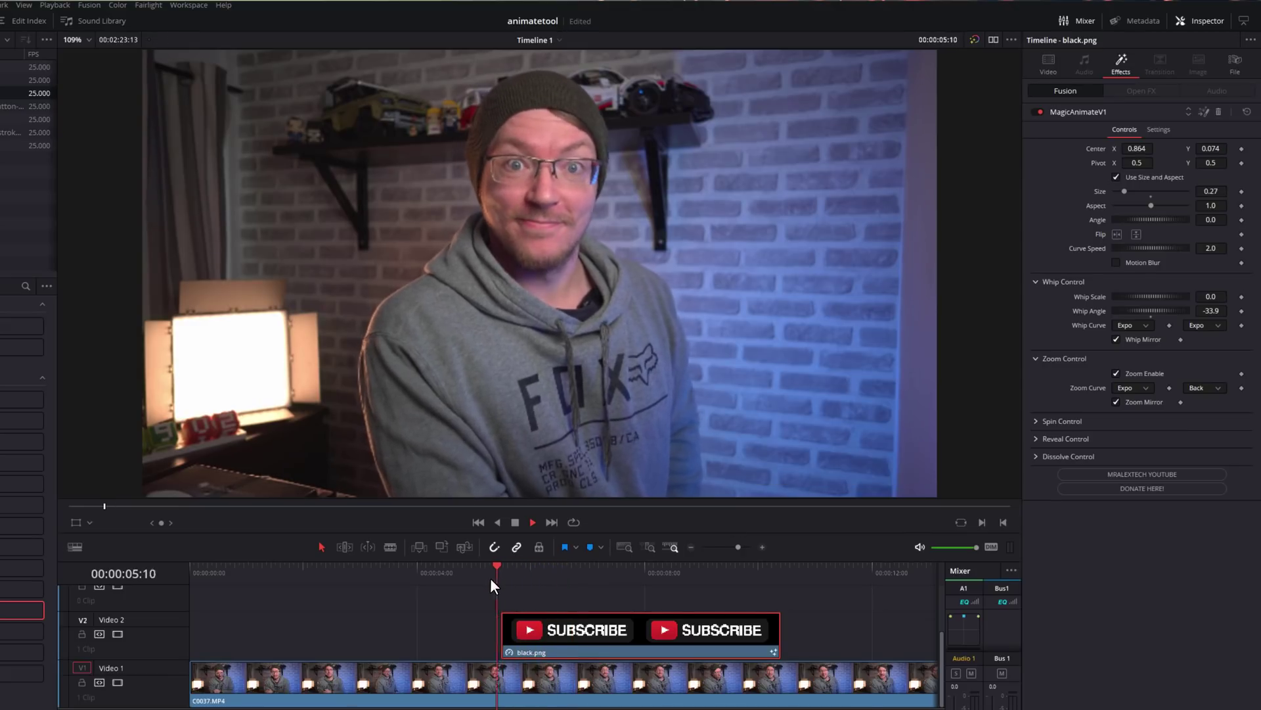
{"action": "key", "text": "space"}
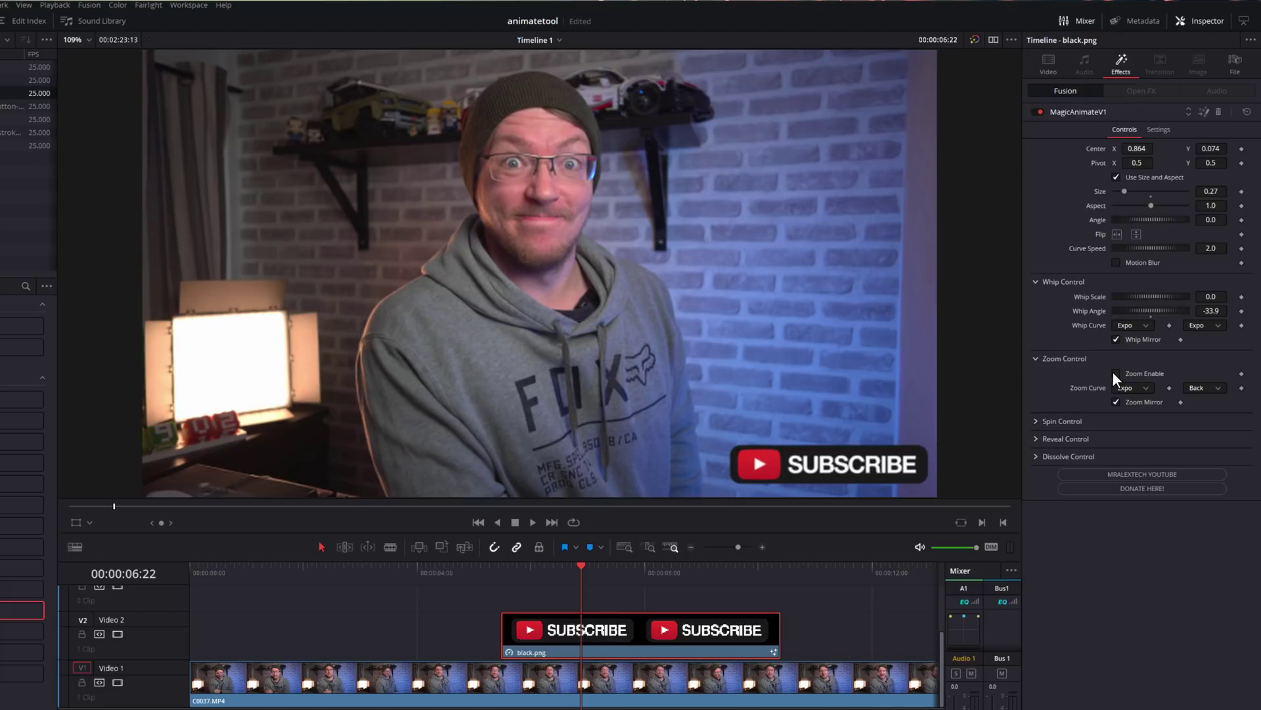
{"action": "key", "text": "Up"}
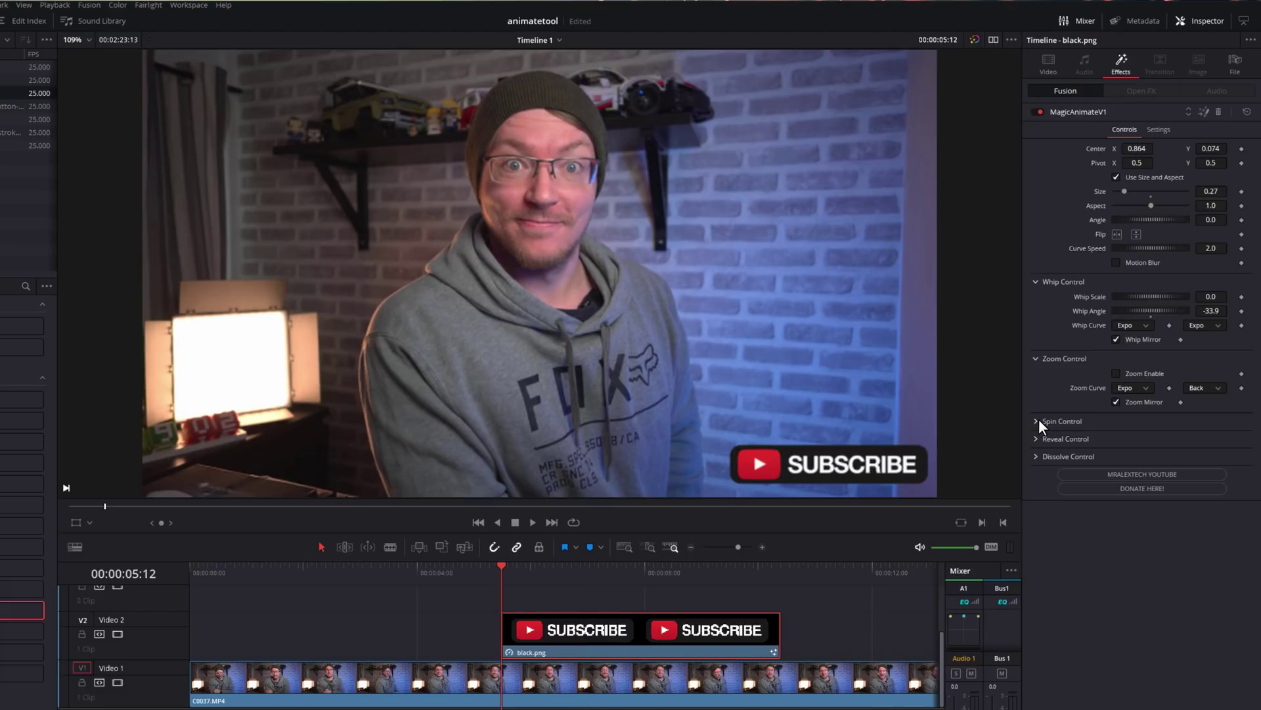
Expand Spin Control and set the subscribe graphic's Spin Scale to 360
{"action": "left_click", "coordinate": [1036, 421]}
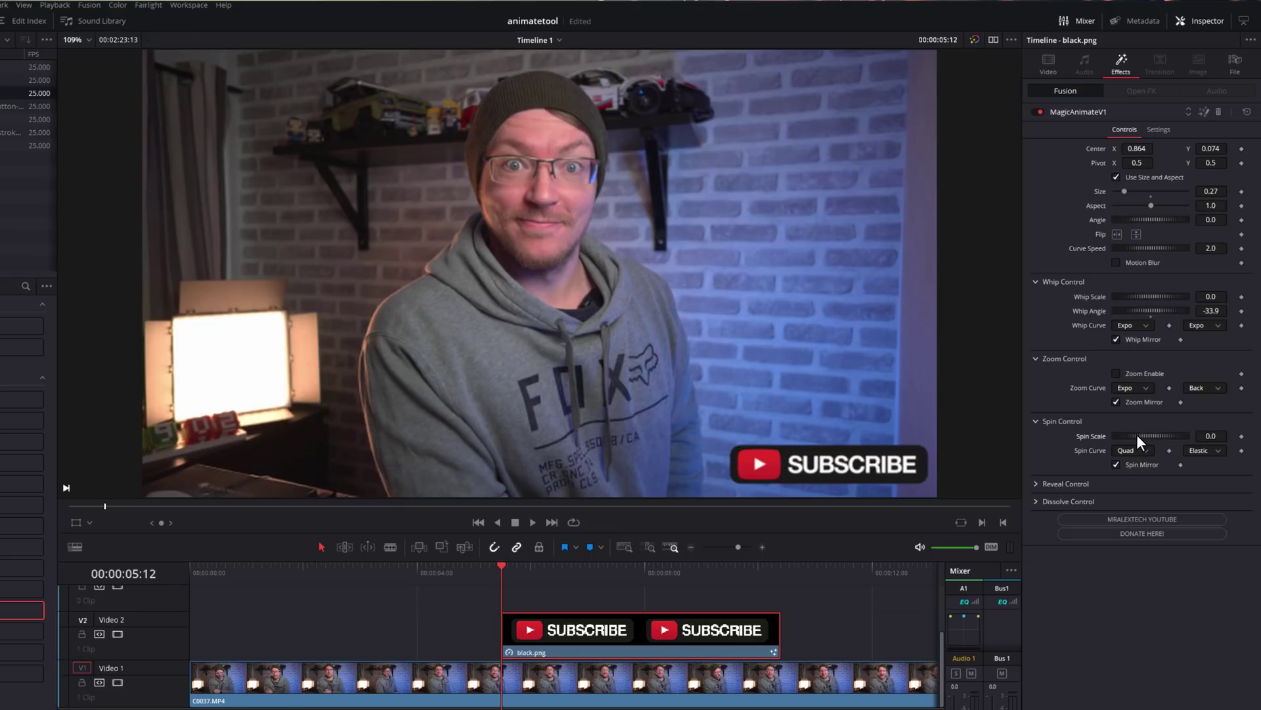
{"action": "left_click_drag", "start_coordinate": [1136, 435], "coordinate": [1241, 437]}
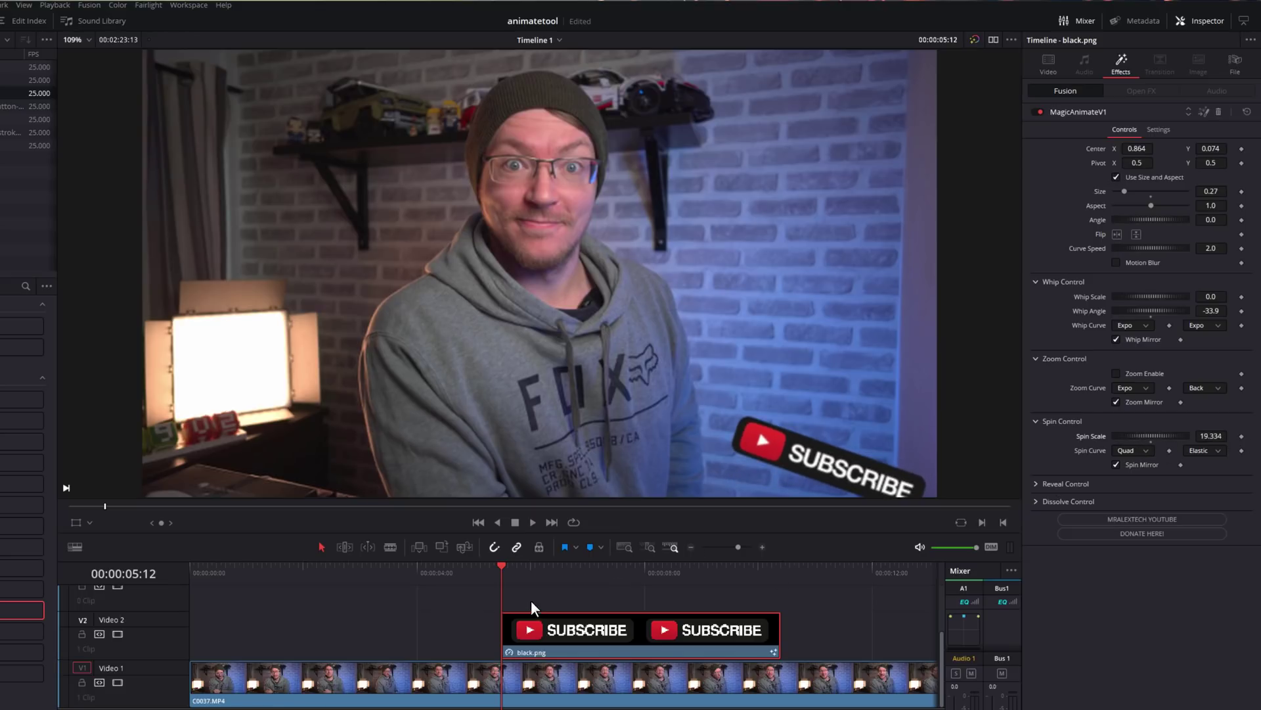
{"action": "key", "text": "space"}
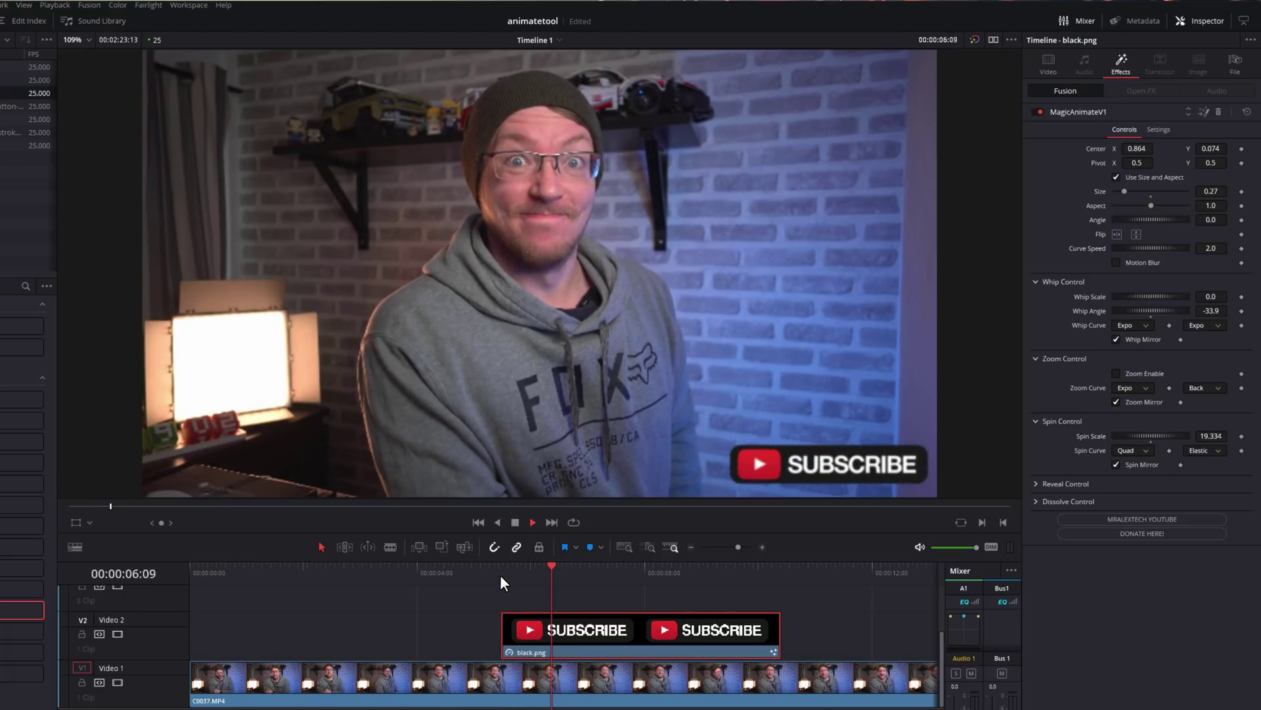
{"action": "key", "text": "space"}
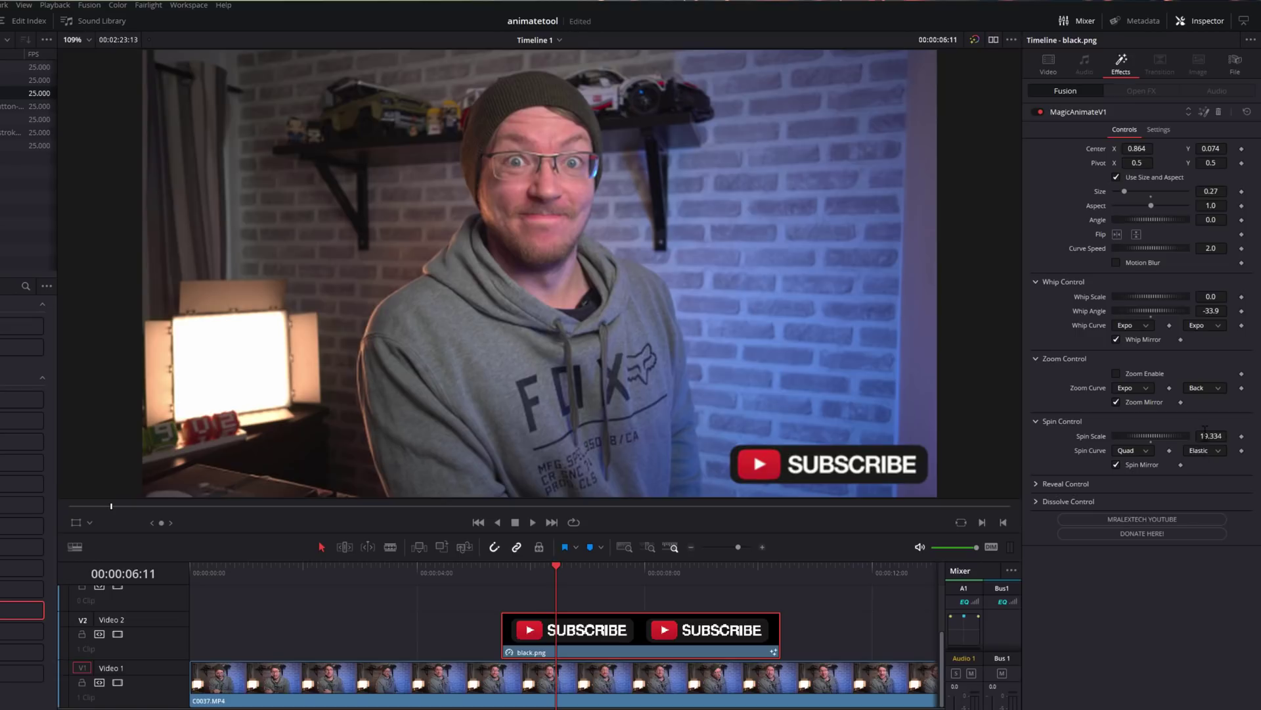
{"action": "left_click", "coordinate": [1207, 435]}
{"action": "type", "text": "360"}
{"action": "key", "text": "Return"}
Preview the 360 spin through the outro, then reset Spin Scale to 0.0
{"action": "left_click", "coordinate": [495, 571]}
{"action": "key", "text": "space"}
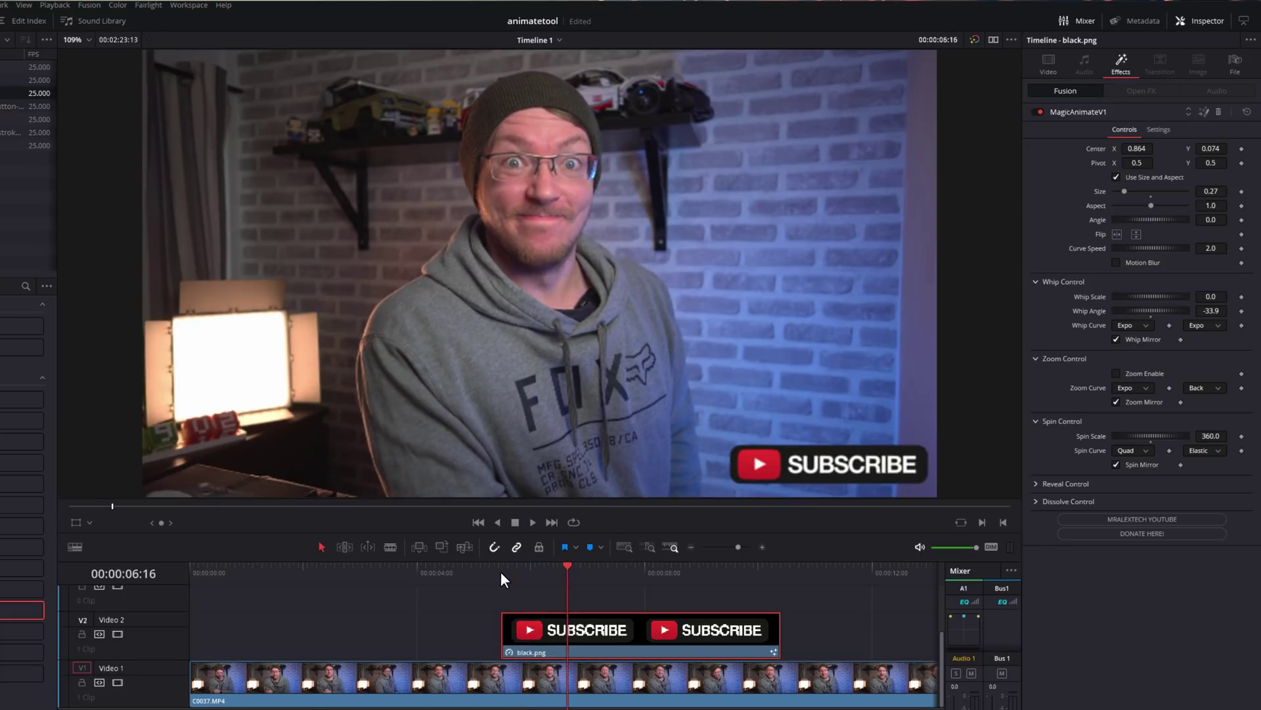
{"action": "left_click", "coordinate": [501, 571]}
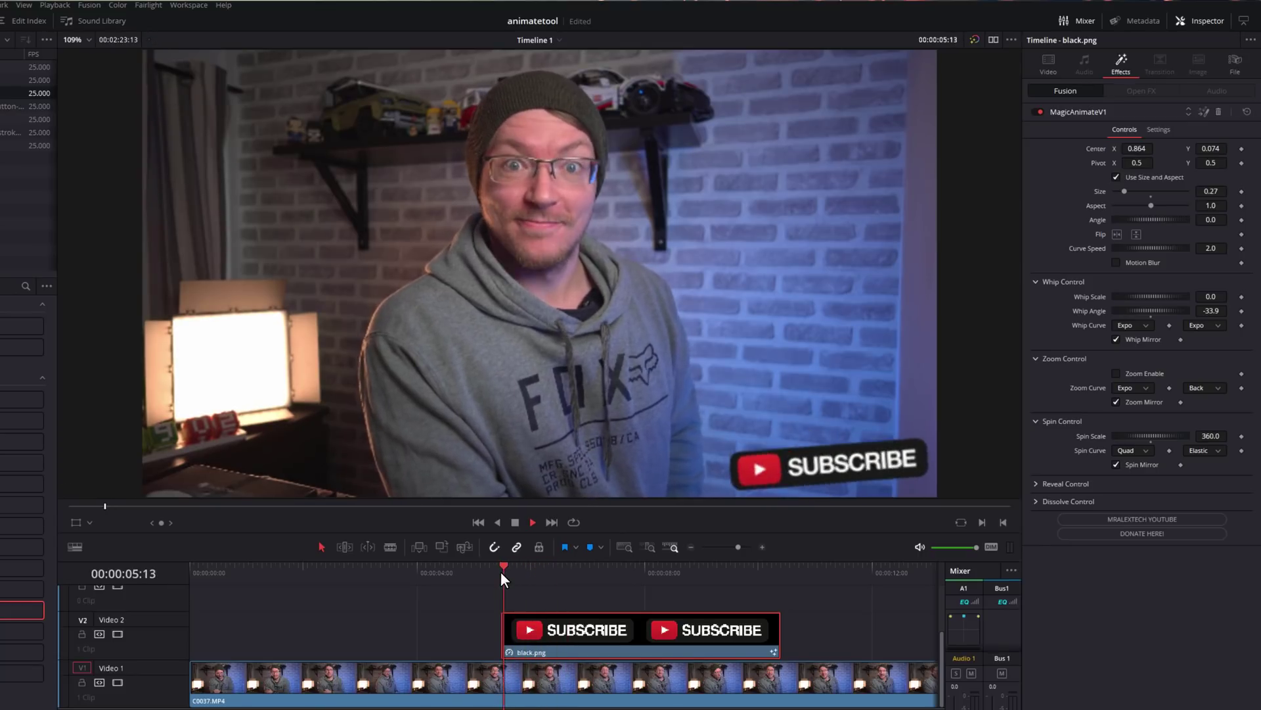
{"action": "left_click", "coordinate": [706, 570]}
{"action": "key", "text": "space"}
{"action": "key", "text": "space"}
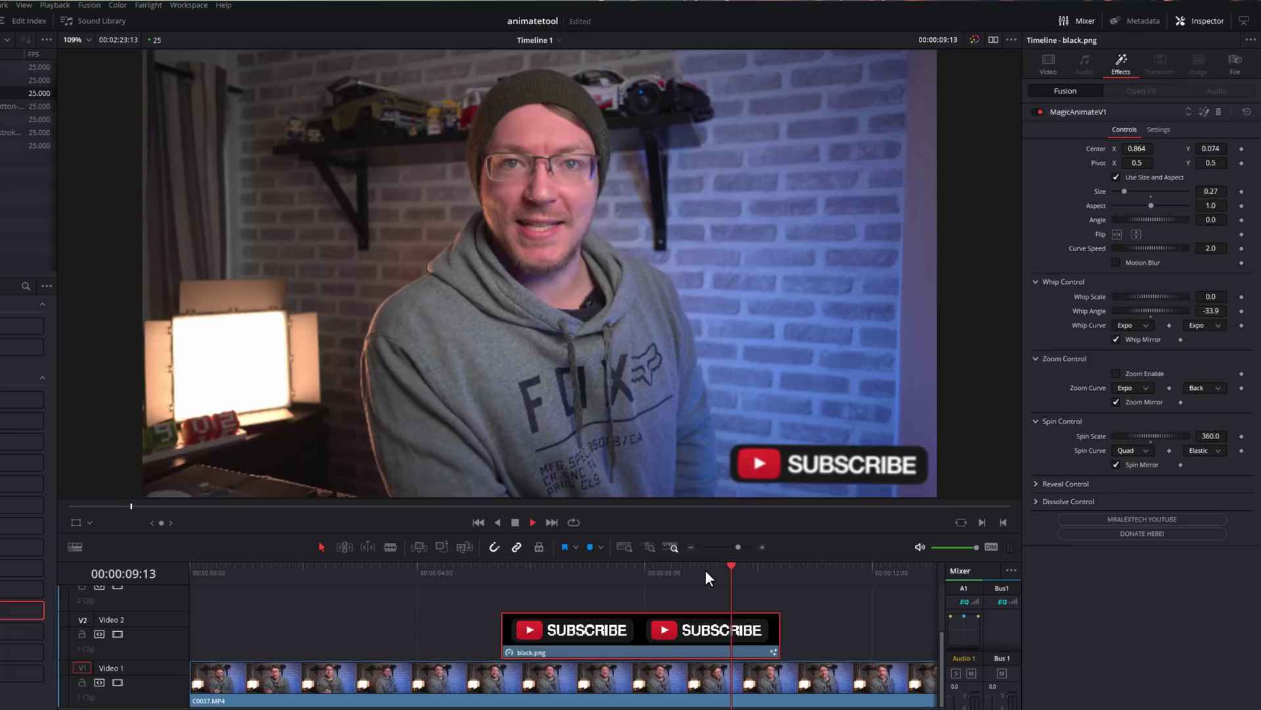
{"action": "key", "text": "space"}
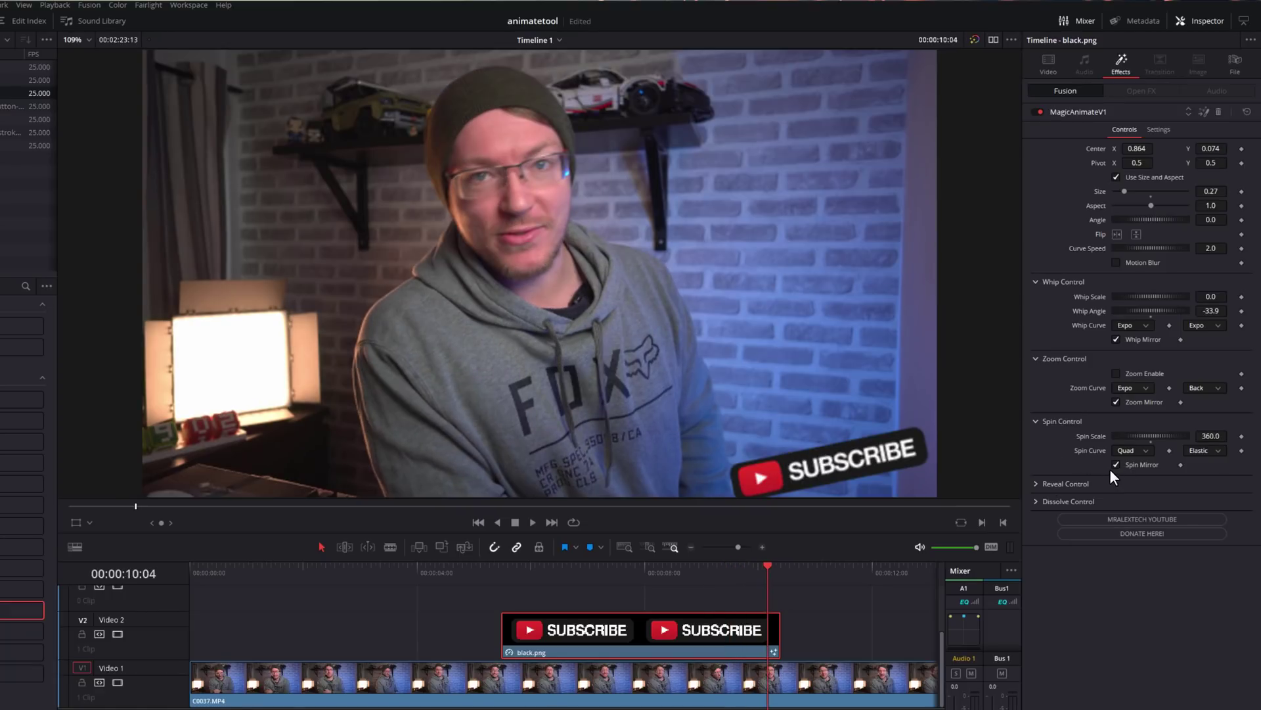
{"action": "left_click", "coordinate": [500, 570]}
{"action": "double_click", "coordinate": [1086, 436]}
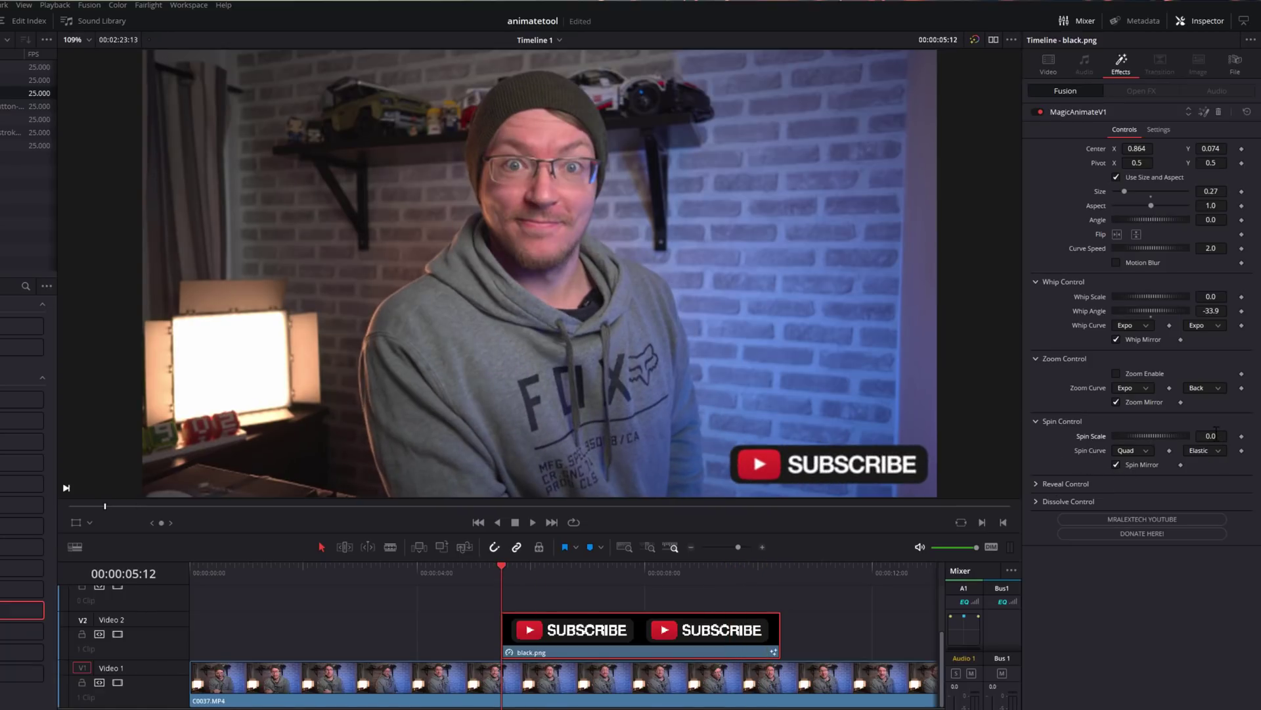
Expand Reveal Control, set Reveal Width 0.937 and Height 0.354, and preview the wipe
{"action": "left_click", "coordinate": [1035, 483]}
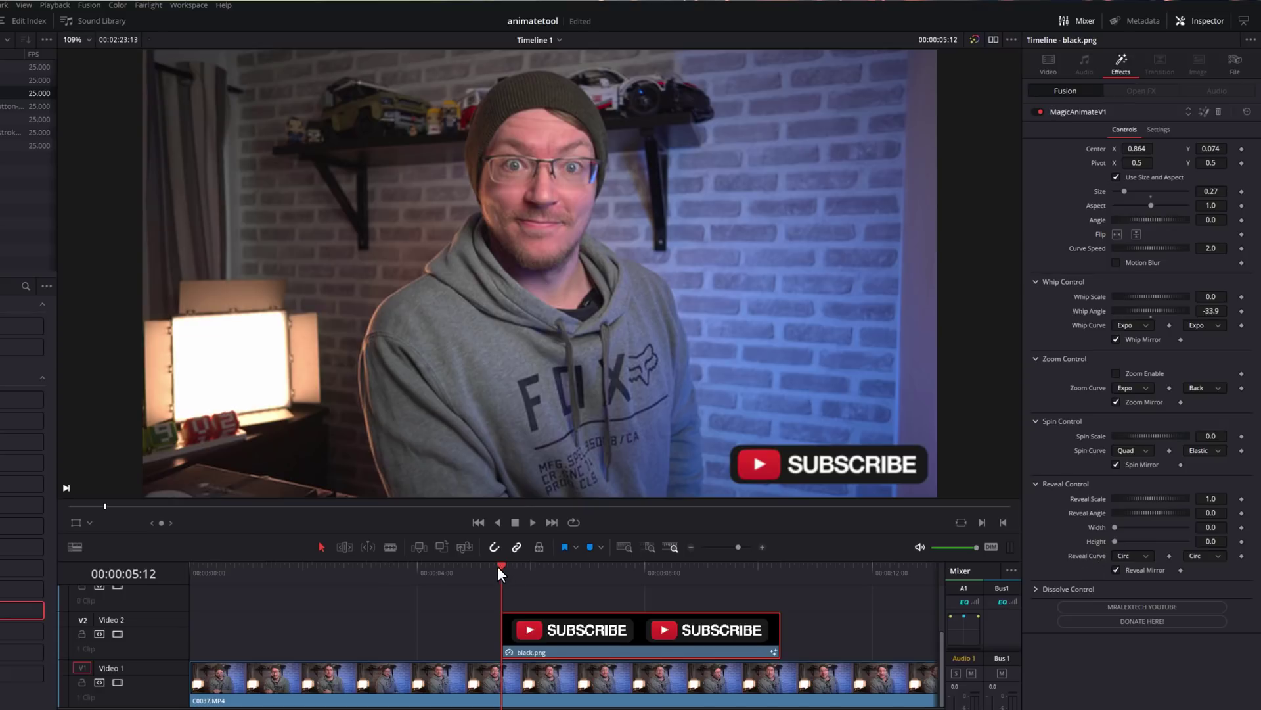
{"action": "mouse_move", "coordinate": [498, 566]}
{"action": "left_mouse_down"}
{"action": "mouse_move", "coordinate": [587, 574]}
{"action": "mouse_move", "coordinate": [508, 579]}
{"action": "left_mouse_up"}
{"action": "left_click_drag", "start_coordinate": [1115, 527], "coordinate": [1126, 542]}
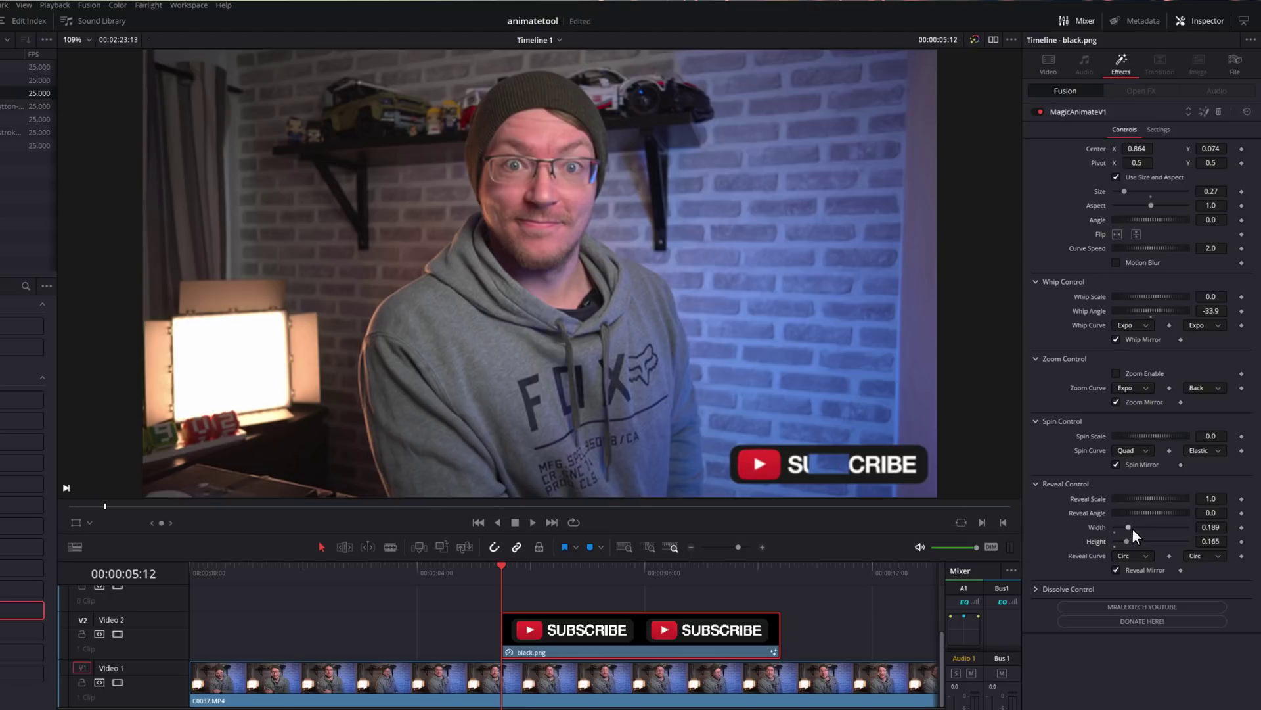
{"action": "mouse_move", "coordinate": [1130, 526]}
{"action": "left_mouse_down"}
{"action": "mouse_move", "coordinate": [1184, 526]}
{"action": "mouse_move", "coordinate": [1140, 539]}
{"action": "left_mouse_up"}
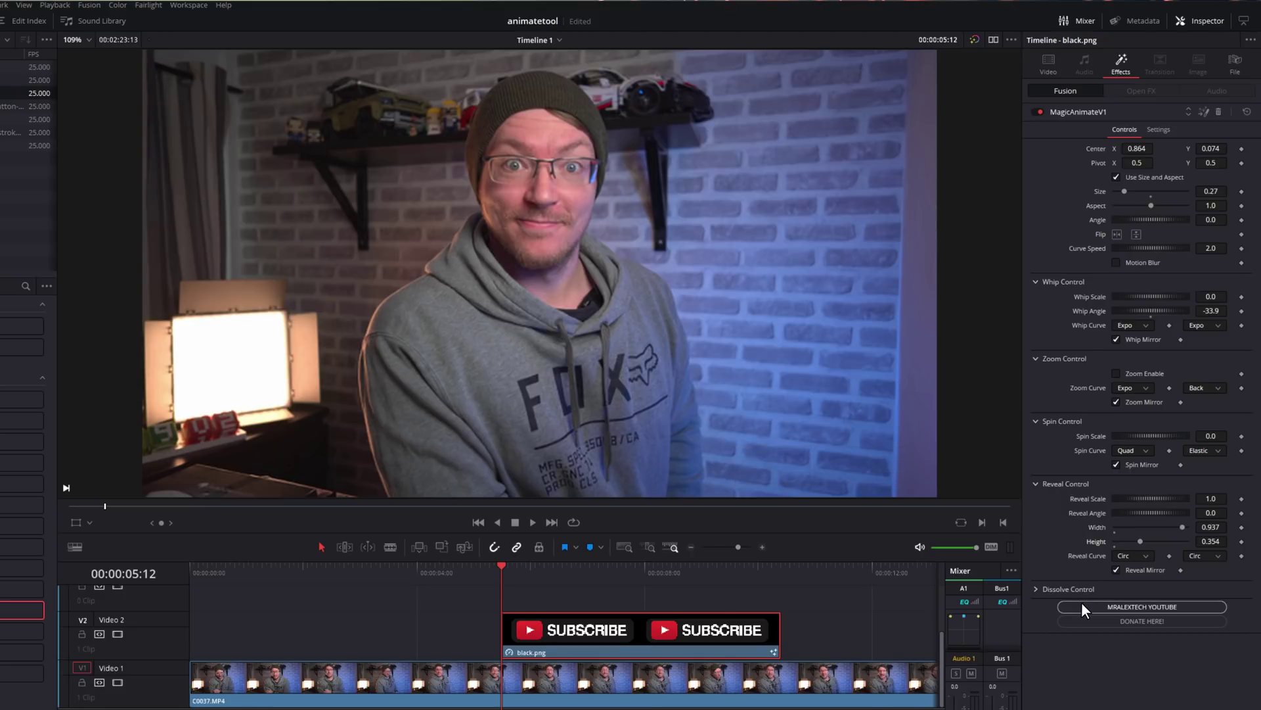
{"action": "key", "text": "space"}
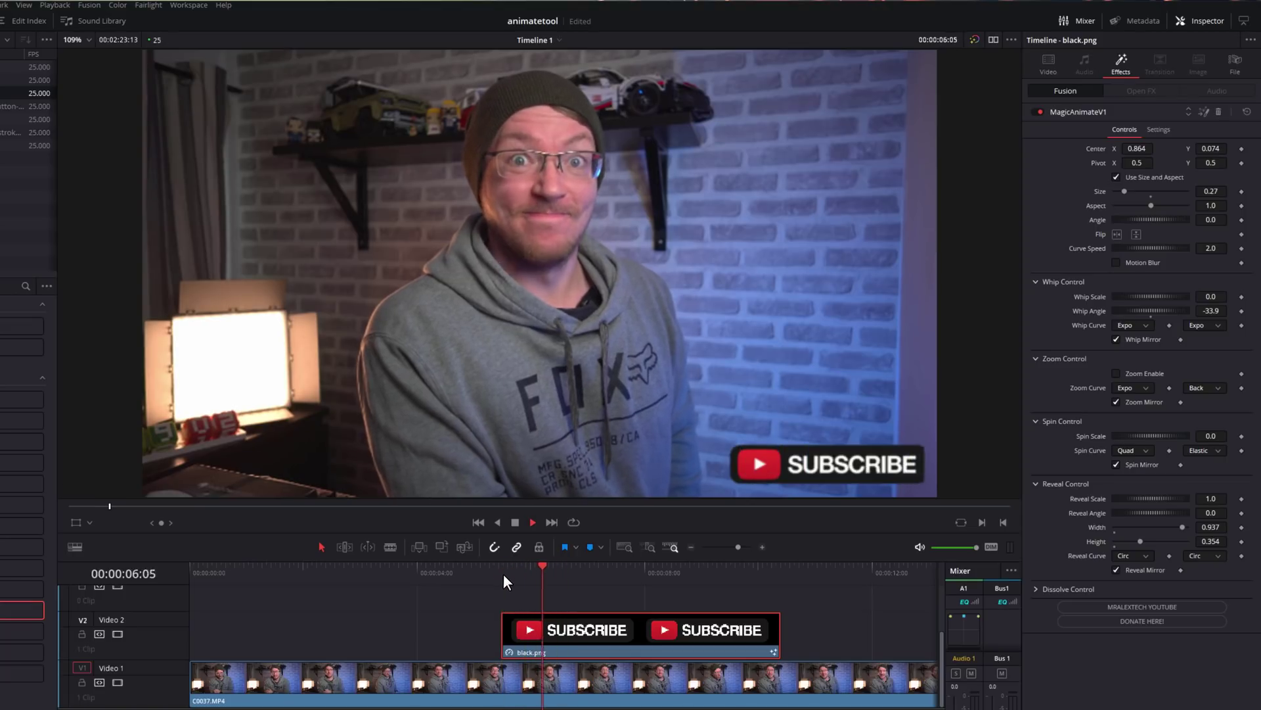
{"action": "key", "text": "space"}
{"action": "key", "text": "space"}
{"action": "key", "text": "space"}
{"action": "key", "text": "space"}
{"action": "key", "text": "space"}
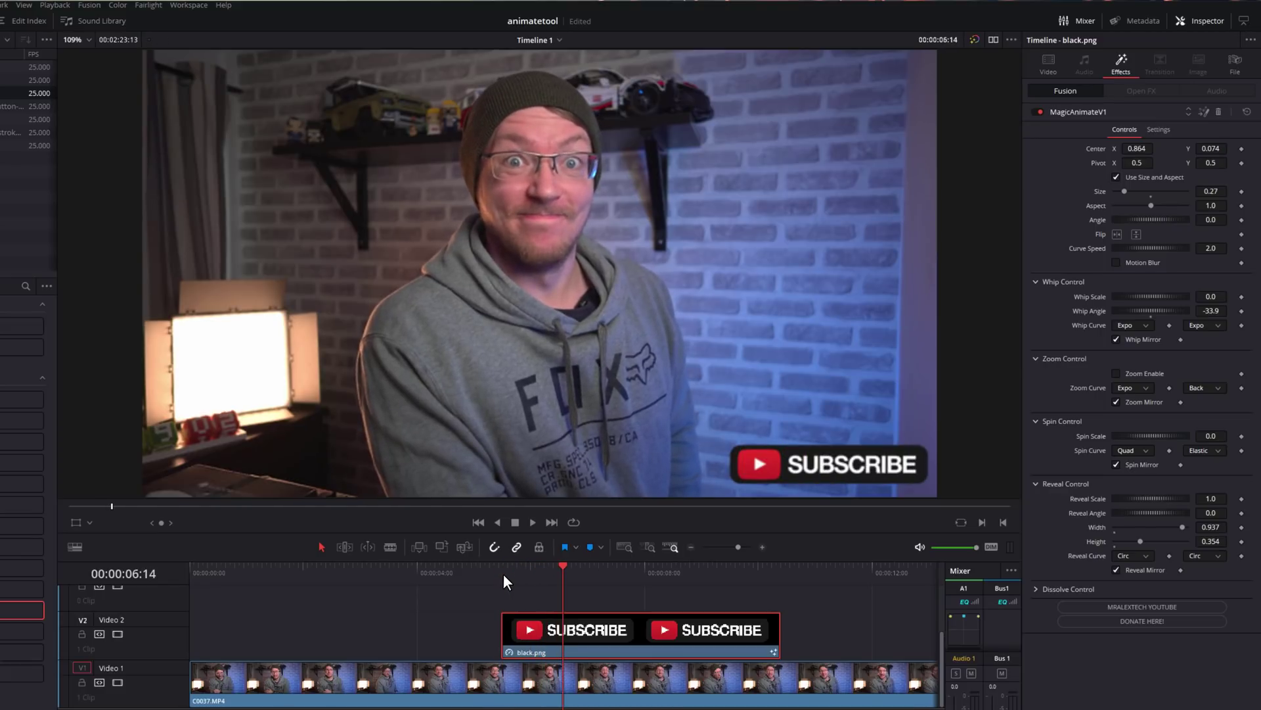
Set the Reveal Angle to 180 and preview the reveal
{"action": "left_click_drag", "start_coordinate": [512, 571], "coordinate": [547, 570]}
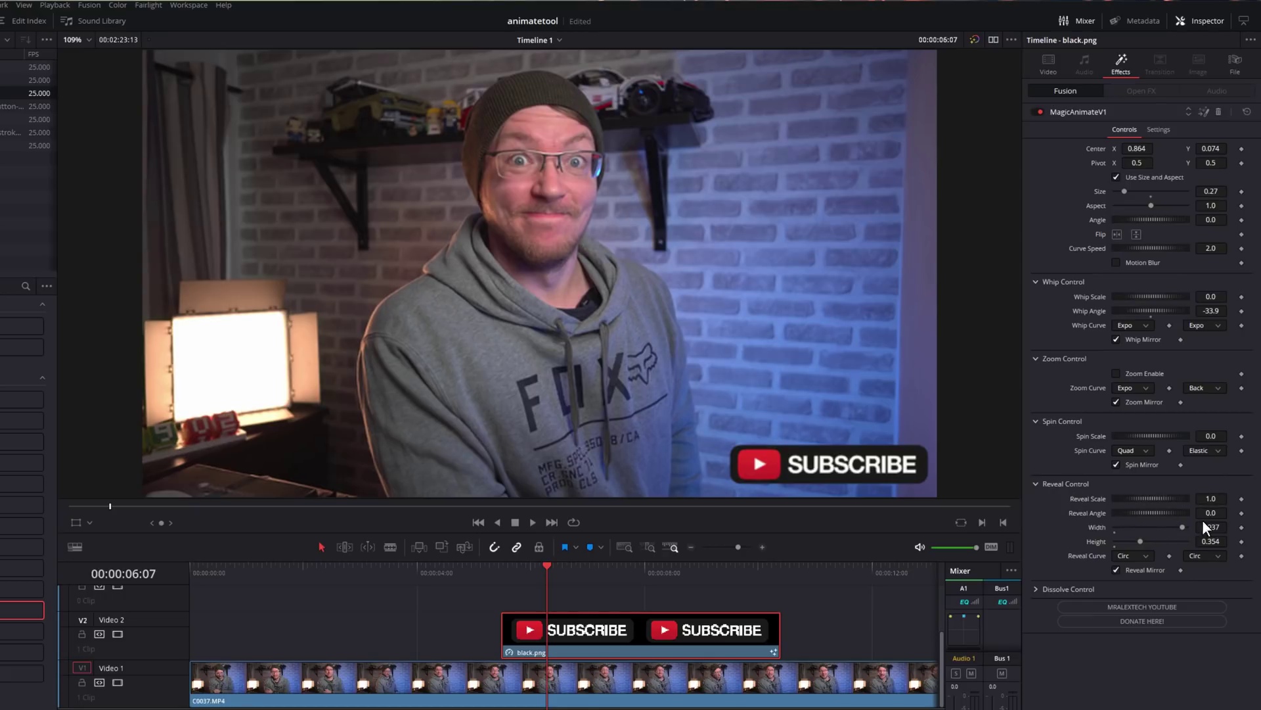
{"action": "left_click", "coordinate": [504, 570]}
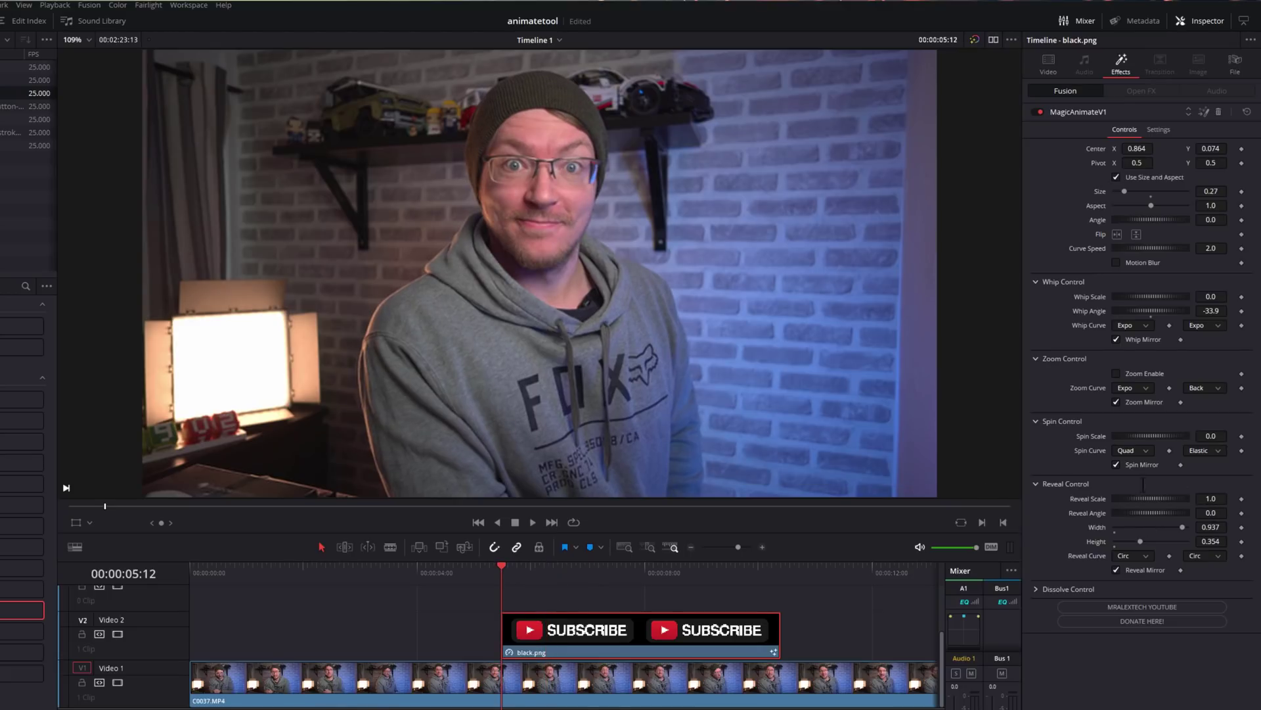
{"action": "key", "text": "space"}
{"action": "key", "text": "space"}
{"action": "left_click", "coordinate": [1206, 513]}
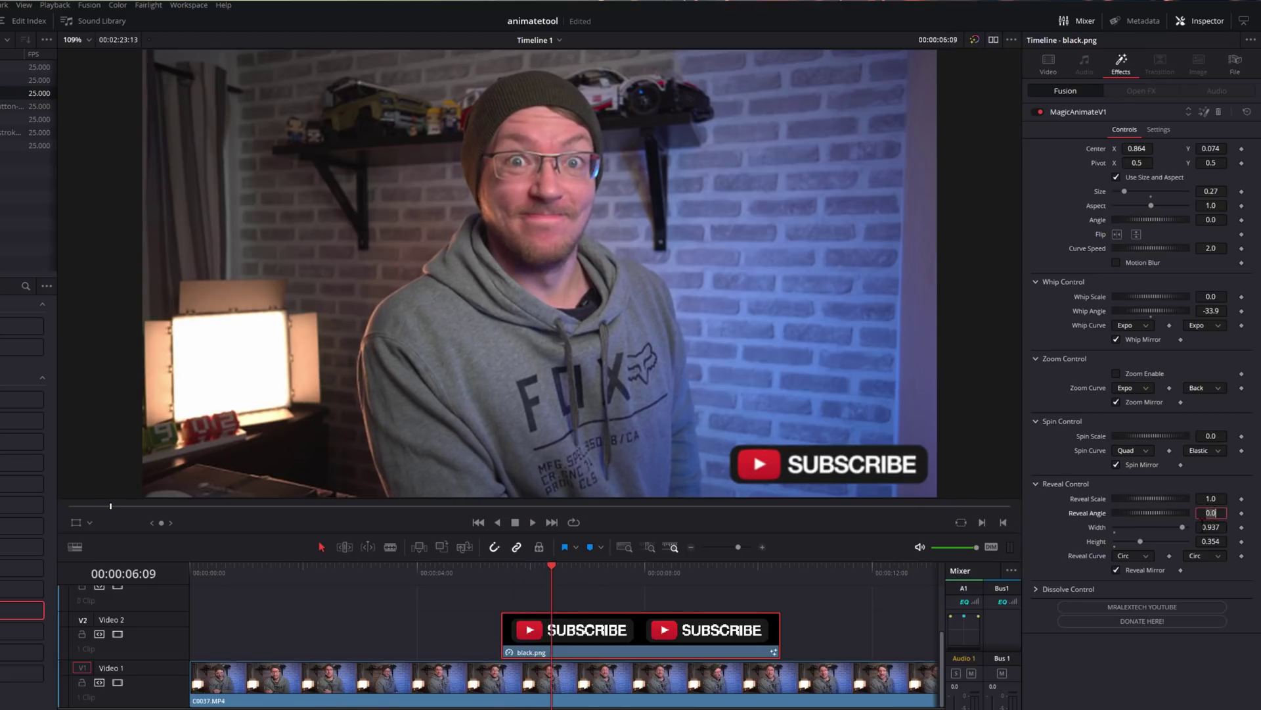
{"action": "type", "text": "180"}
{"action": "key", "text": "Tab"}
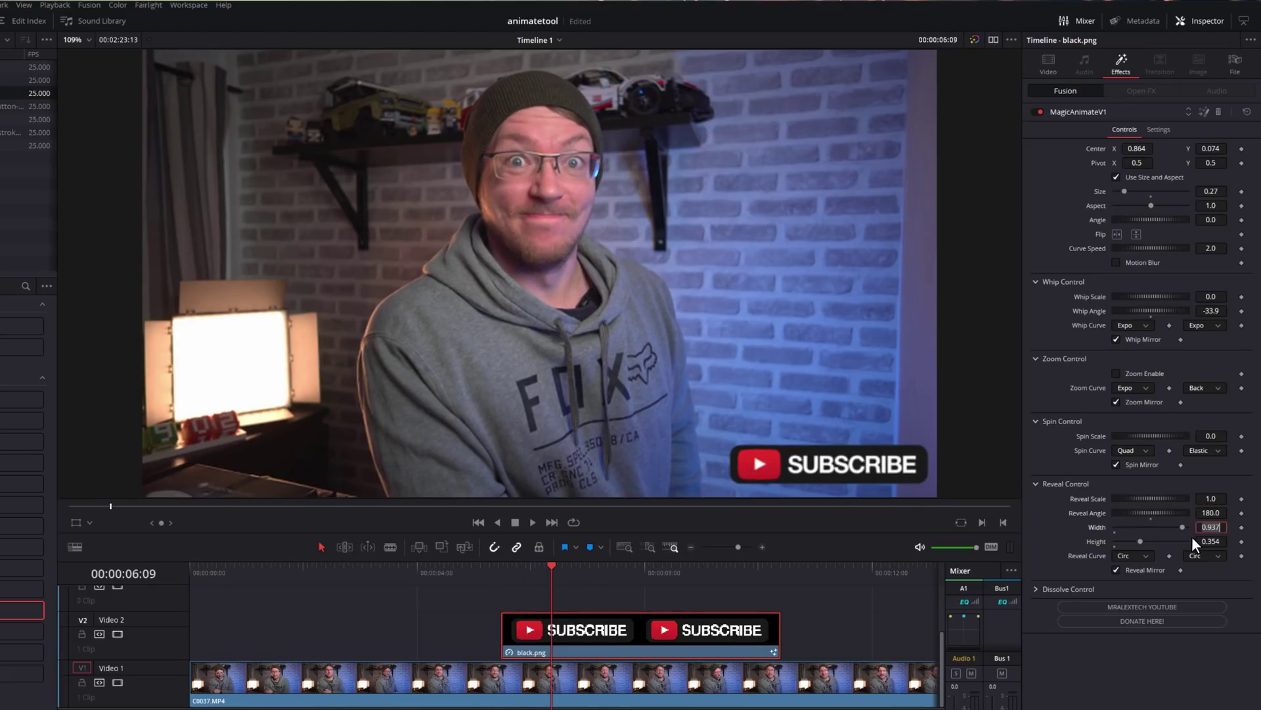
{"action": "left_click", "coordinate": [503, 576]}
{"action": "key", "text": "space"}
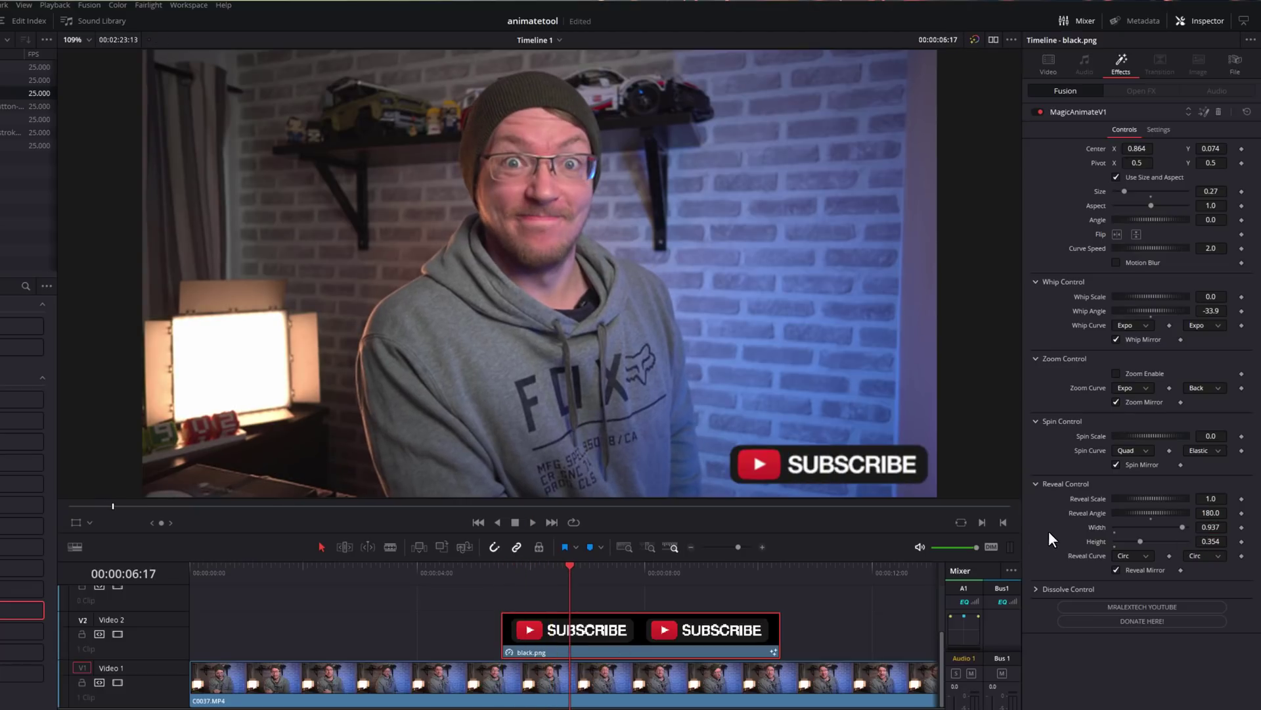
Change the Reveal Angle to 90 and preview the reveal again
{"action": "left_click", "coordinate": [1207, 513]}
{"action": "type", "text": "90"}
{"action": "key", "text": "Tab"}
{"action": "left_click", "coordinate": [502, 567]}
{"action": "key", "text": "space"}
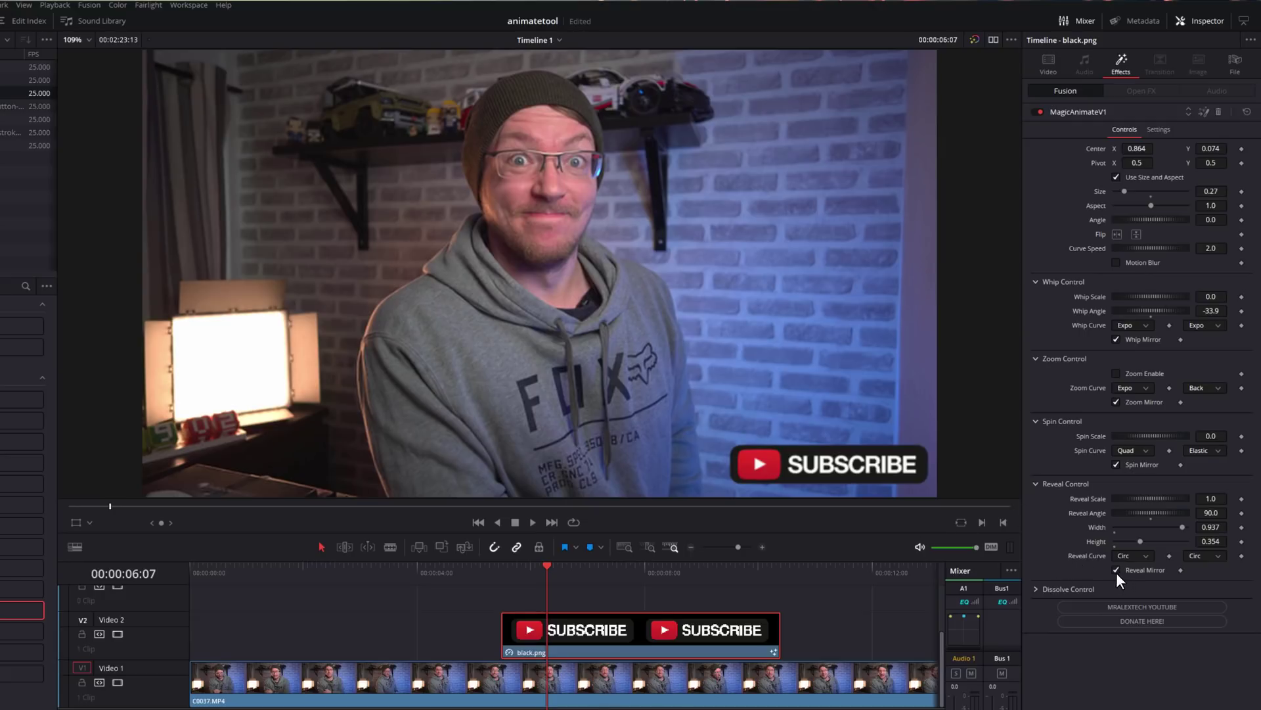
{"action": "left_click", "coordinate": [502, 566]}
Reset Reveal Width and Height to 0.0, enable Dissolve, and preview the fade-in
{"action": "double_click", "coordinate": [1098, 526]}
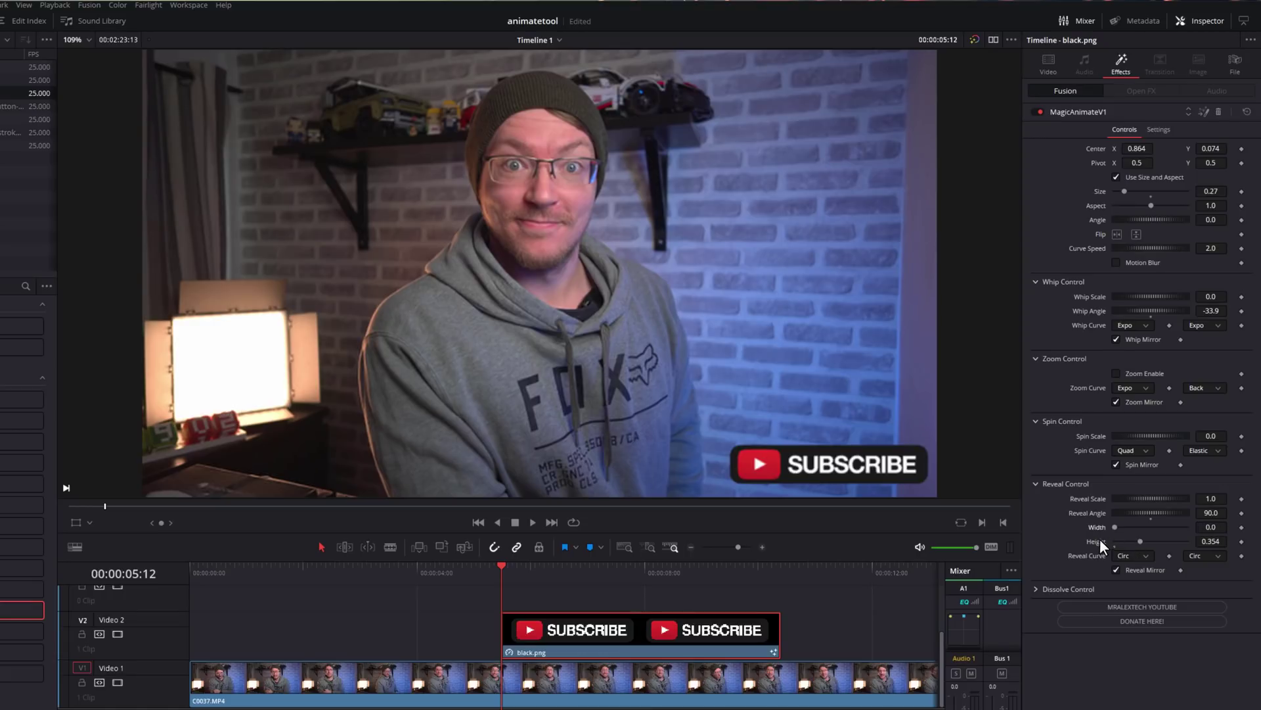
{"action": "double_click", "coordinate": [1100, 539]}
{"action": "left_click", "coordinate": [1036, 589]}
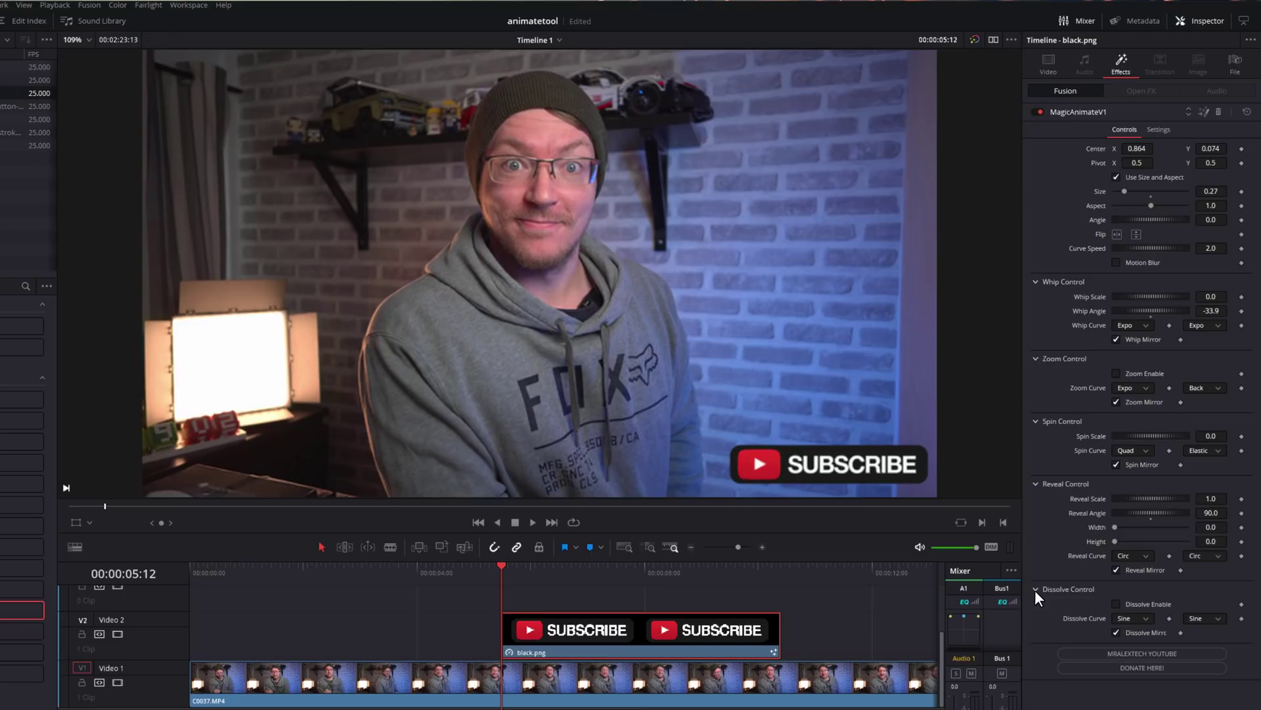
{"action": "left_click", "coordinate": [1116, 603]}
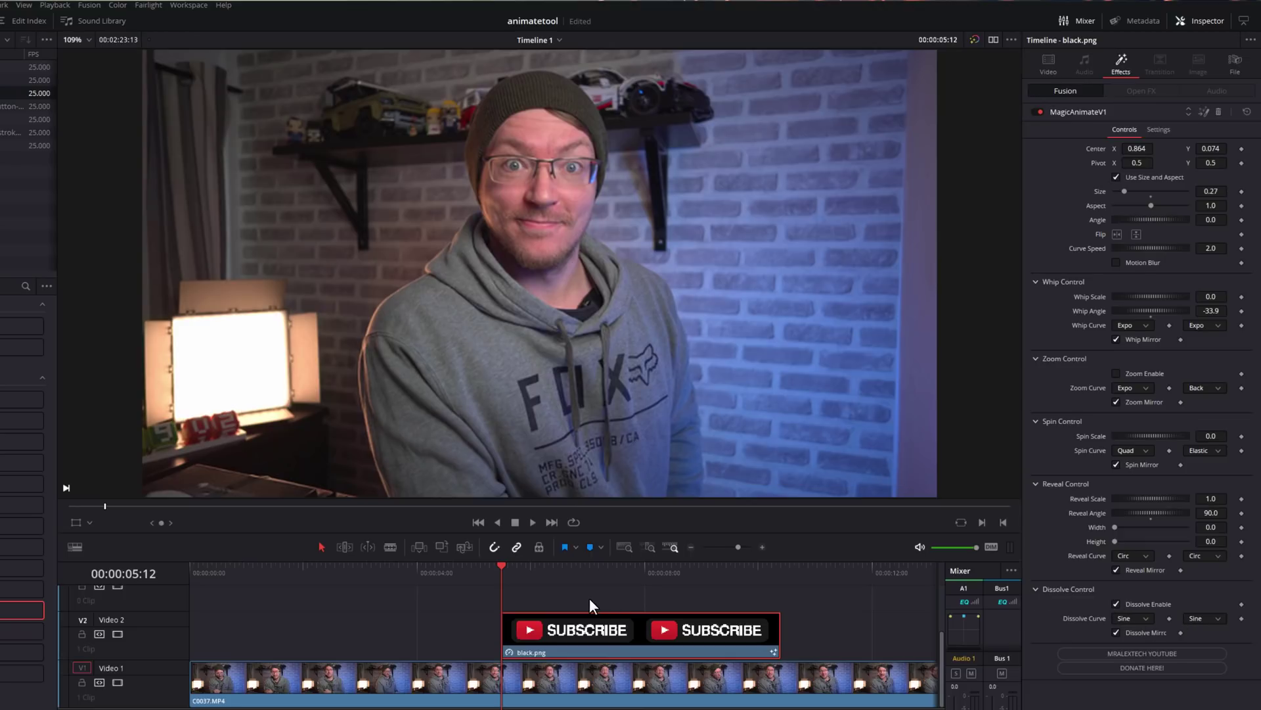
{"action": "key", "text": "space"}
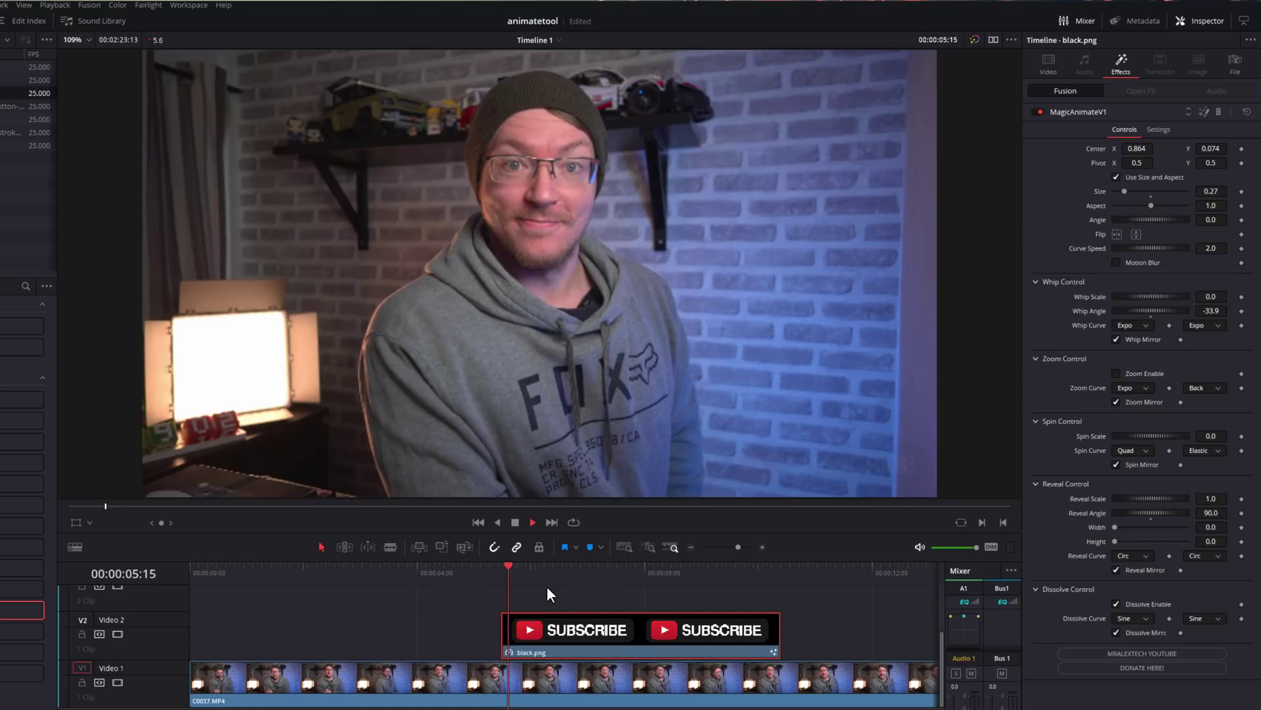
{"action": "left_click", "coordinate": [505, 570]}
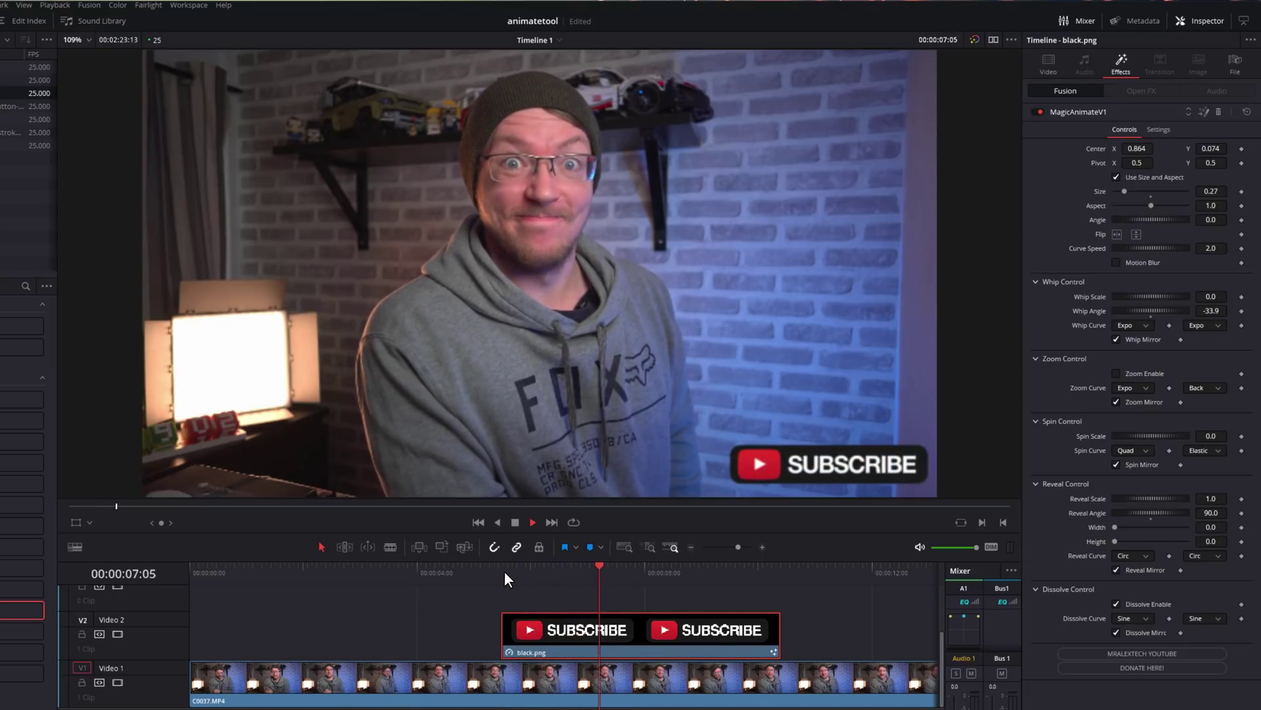
{"action": "left_click", "coordinate": [504, 572]}
{"action": "key", "text": "space"}
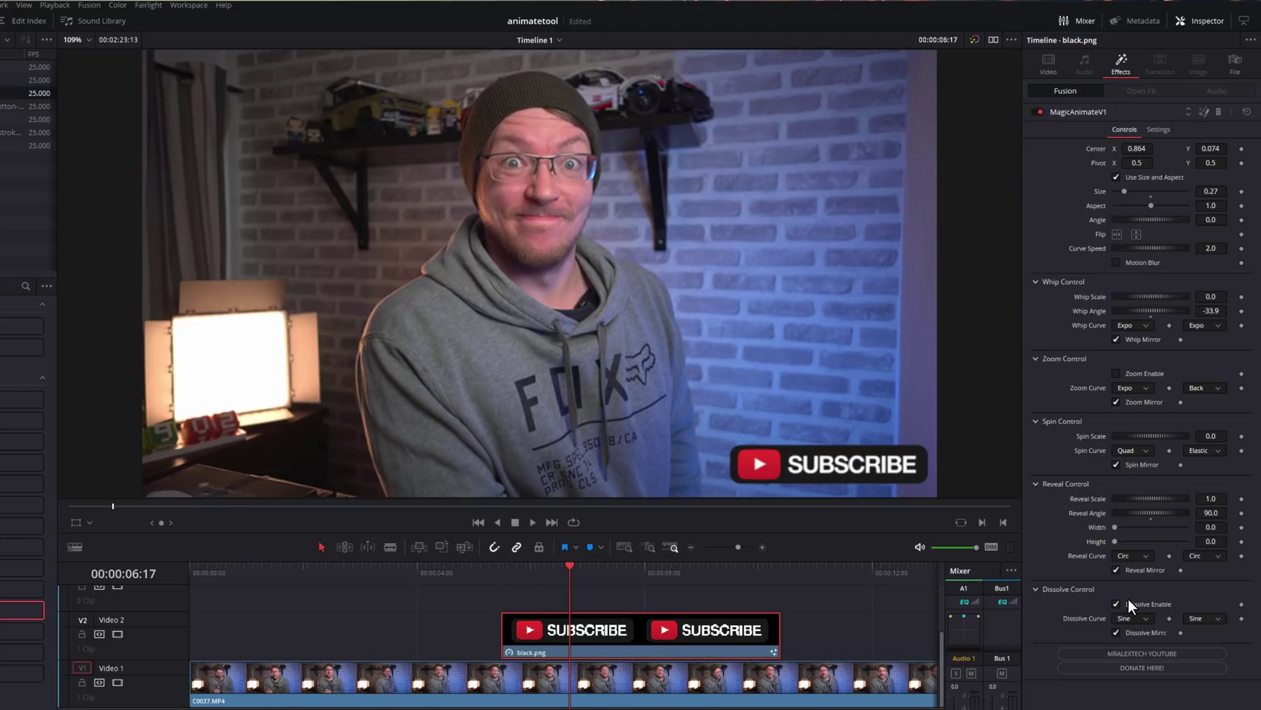
Set Spin Scale to 900 and repeatedly preview the spinning, zooming subscribe graphic
{"action": "left_click", "coordinate": [1211, 436]}
{"action": "type", "text": "900"}
{"action": "key", "text": "Return"}
{"action": "left_click", "coordinate": [502, 569]}
{"action": "key", "text": "space"}
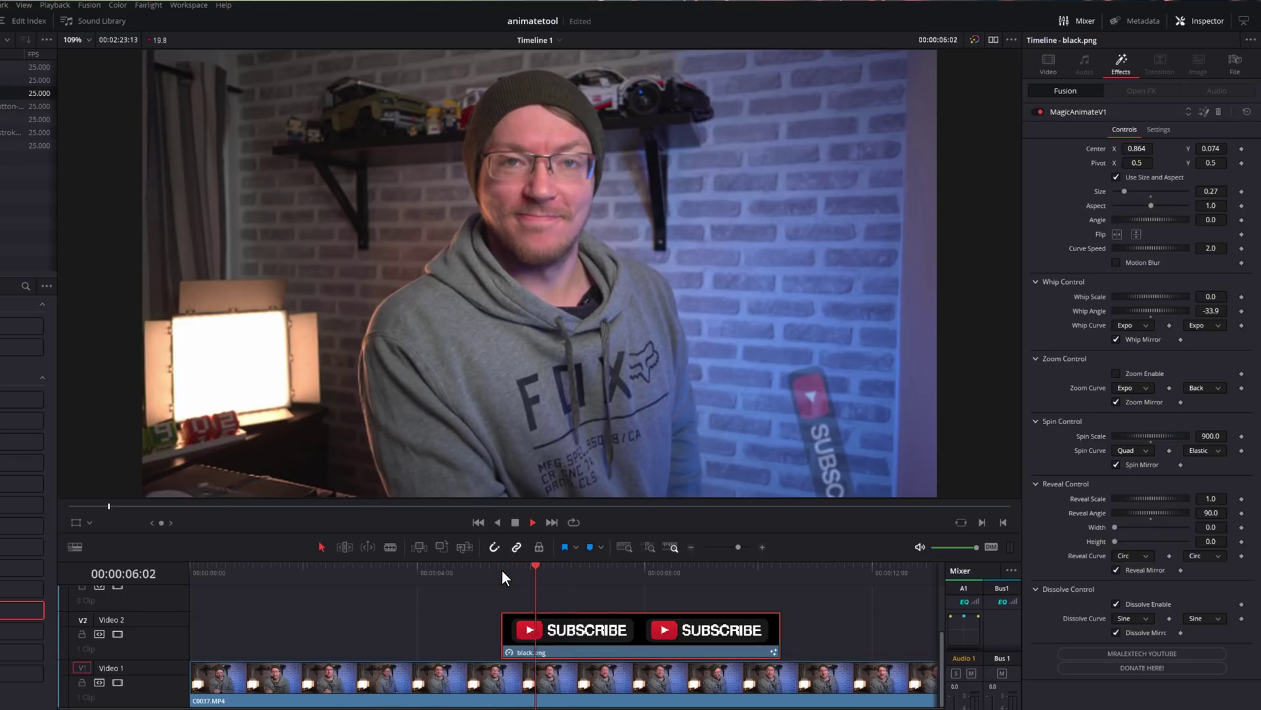
{"action": "left_click", "coordinate": [502, 569]}
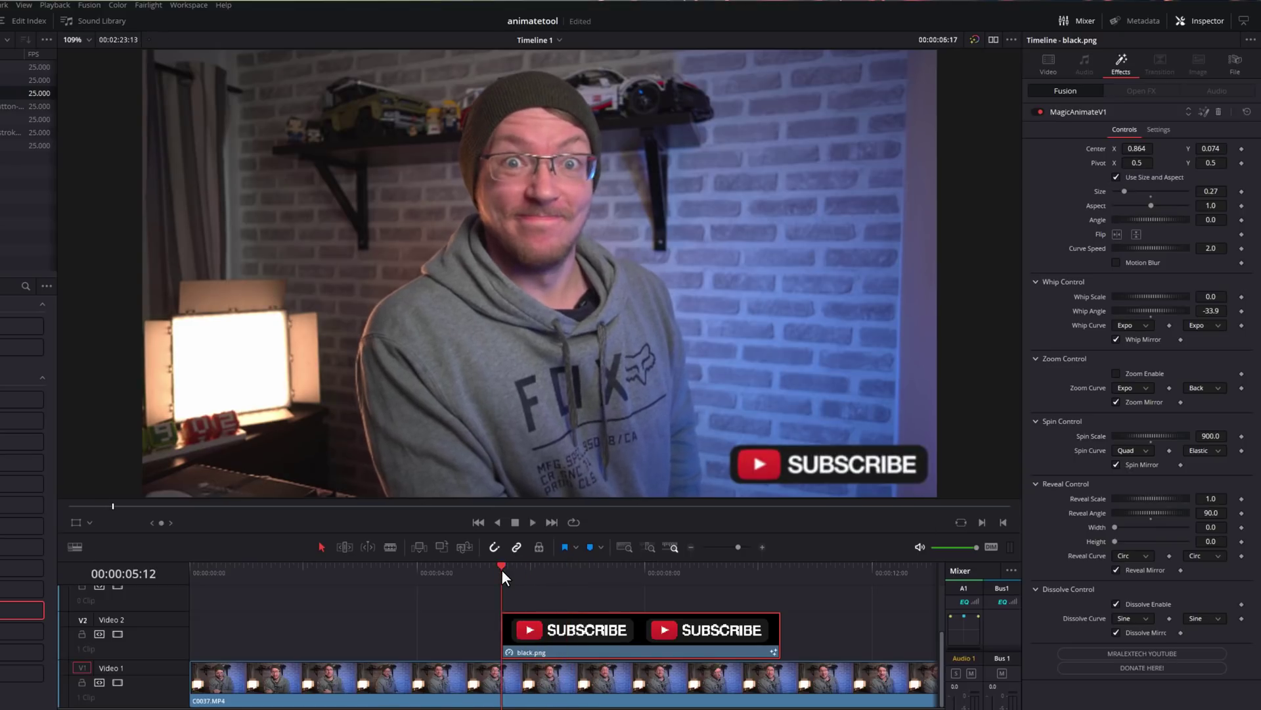
{"action": "key", "text": "space"}
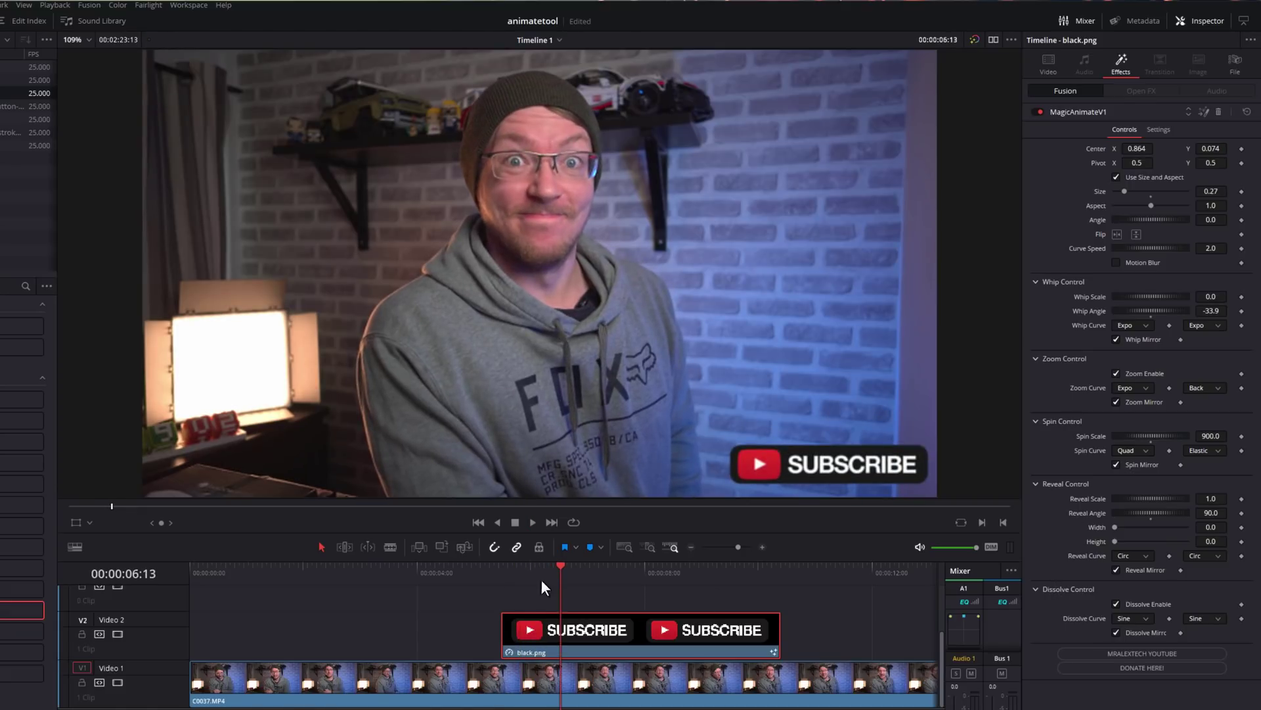
{"action": "left_click", "coordinate": [502, 576]}
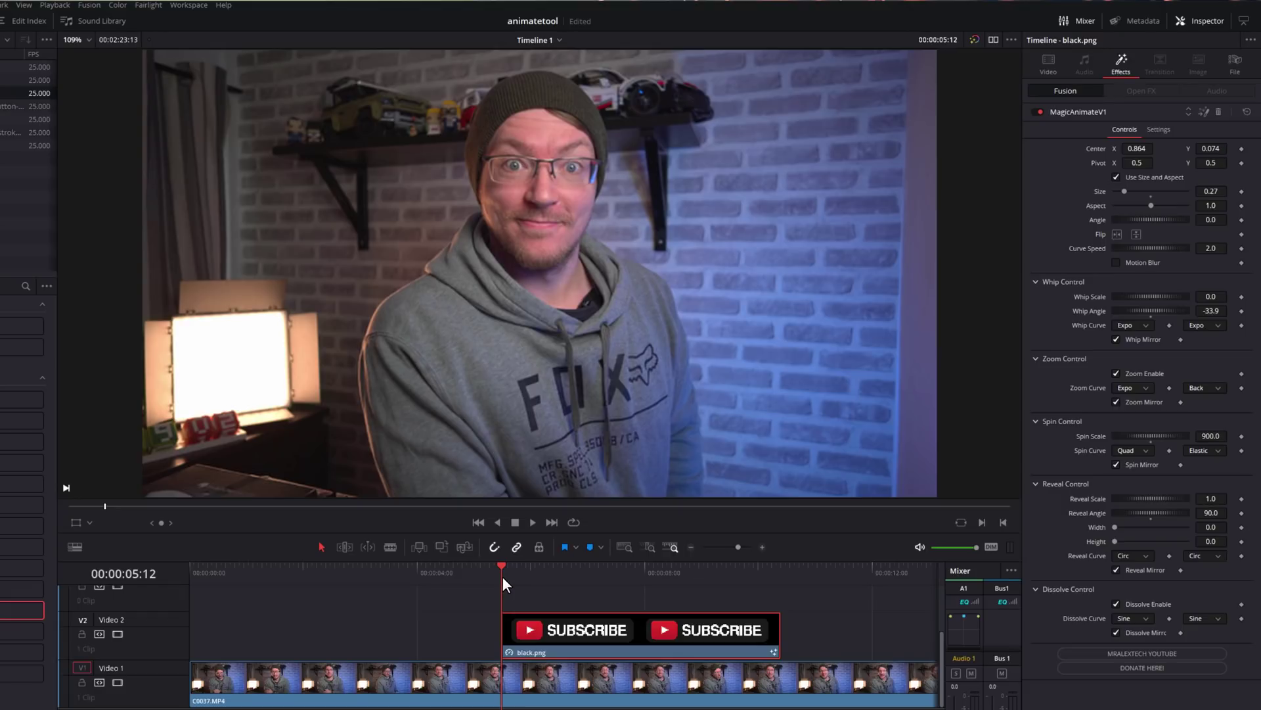
{"action": "key", "text": "space"}
{"action": "left_click", "coordinate": [483, 577]}
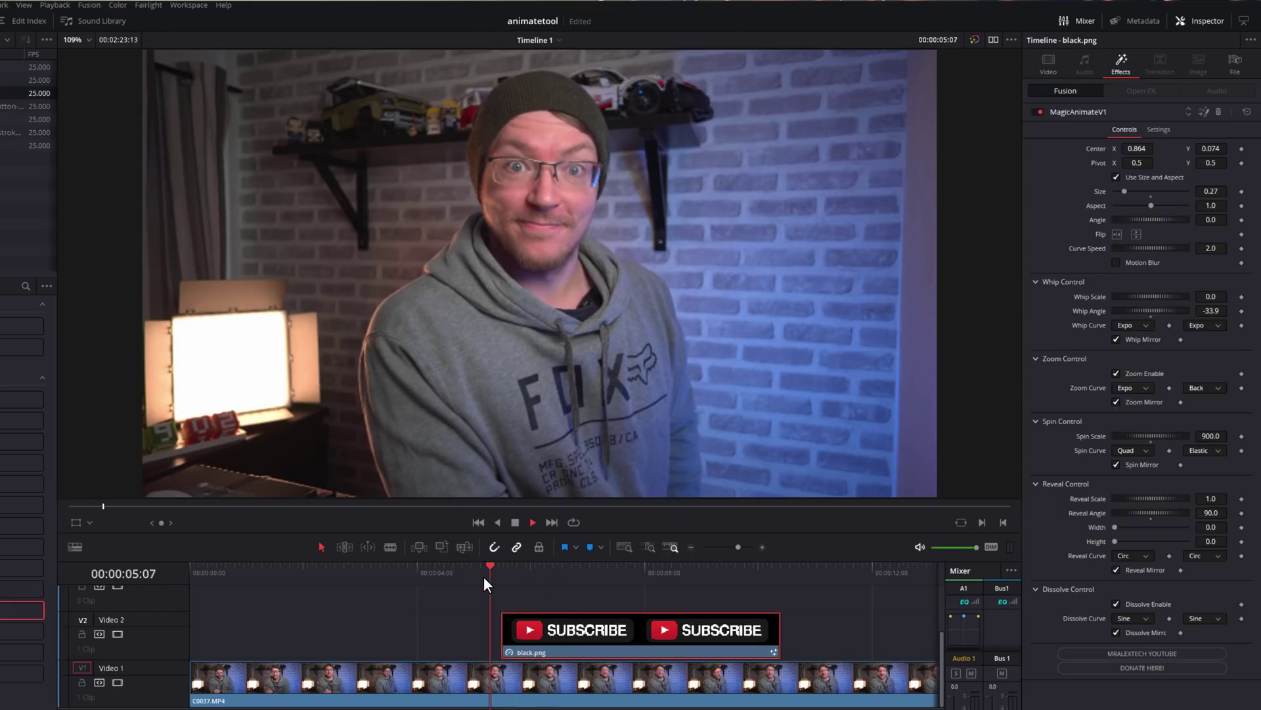
{"action": "left_click", "coordinate": [484, 576]}
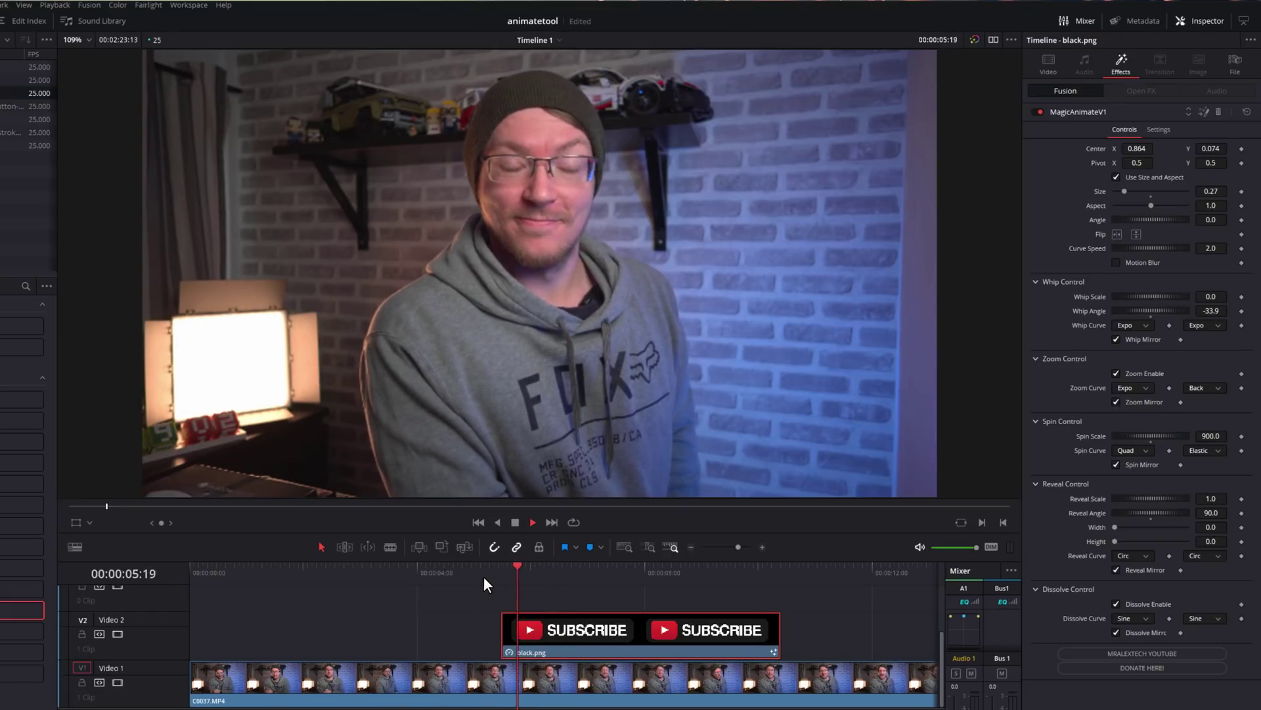
{"action": "key", "text": "space"}
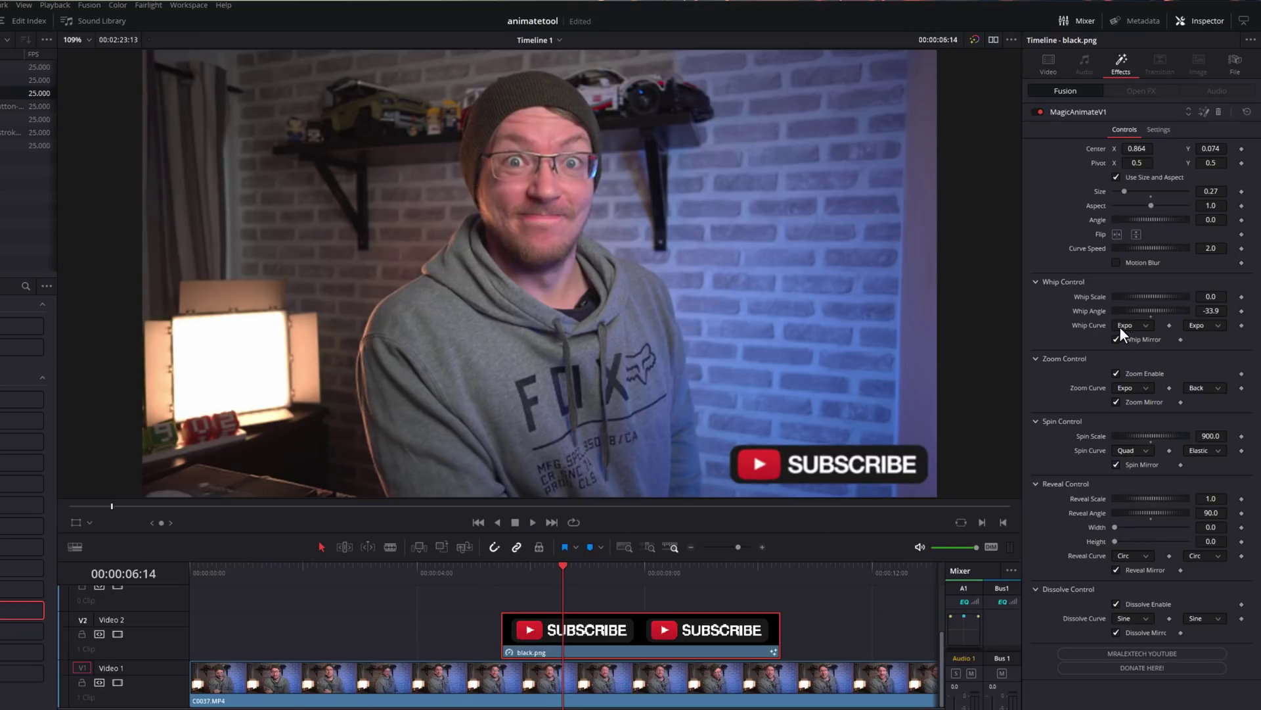
Reset the Whip Angle to 0 and raise the Whip Scale to 3.623
{"action": "double_click", "coordinate": [1095, 312]}
{"action": "left_click", "coordinate": [1211, 296]}
{"action": "left_click_drag", "start_coordinate": [1137, 294], "coordinate": [1176, 301]}
{"action": "left_click_drag", "start_coordinate": [559, 569], "coordinate": [507, 568]}
{"action": "key", "text": "space"}
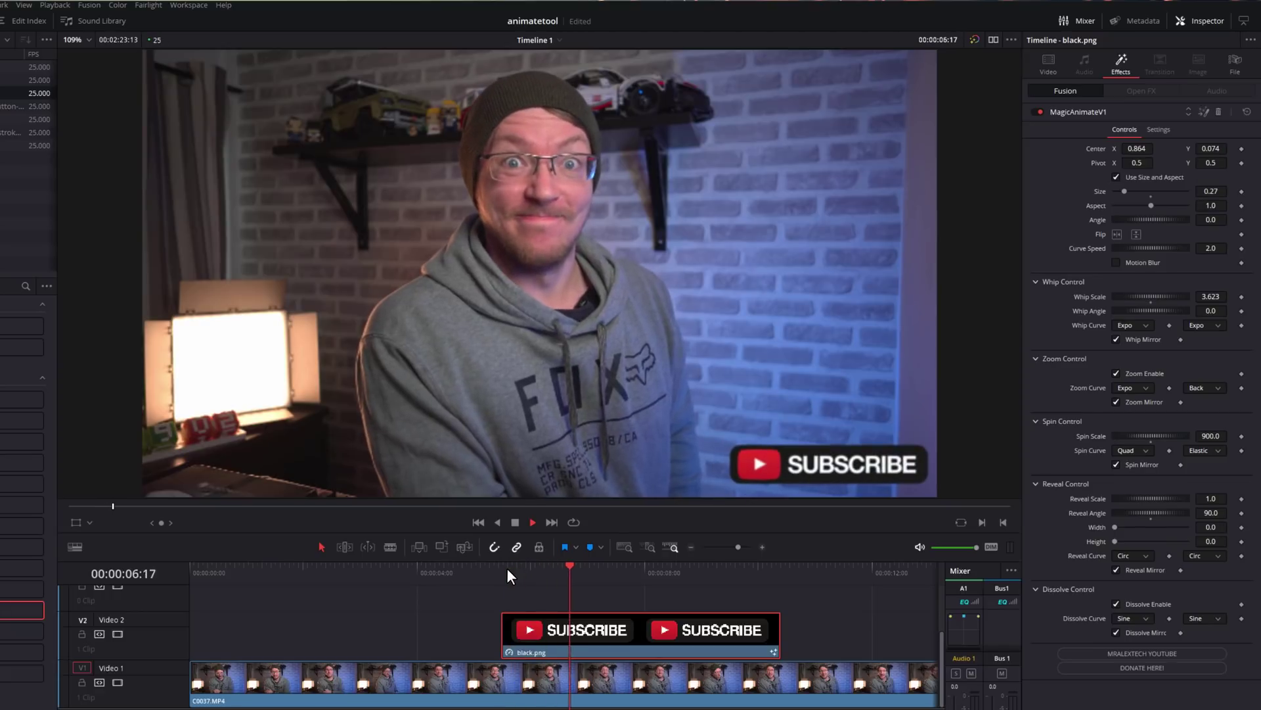
{"action": "key", "text": "space"}
Preview the overlay animation from the clip start and from 00:00:09:06
{"action": "left_click", "coordinate": [503, 574]}
{"action": "key", "text": "space"}
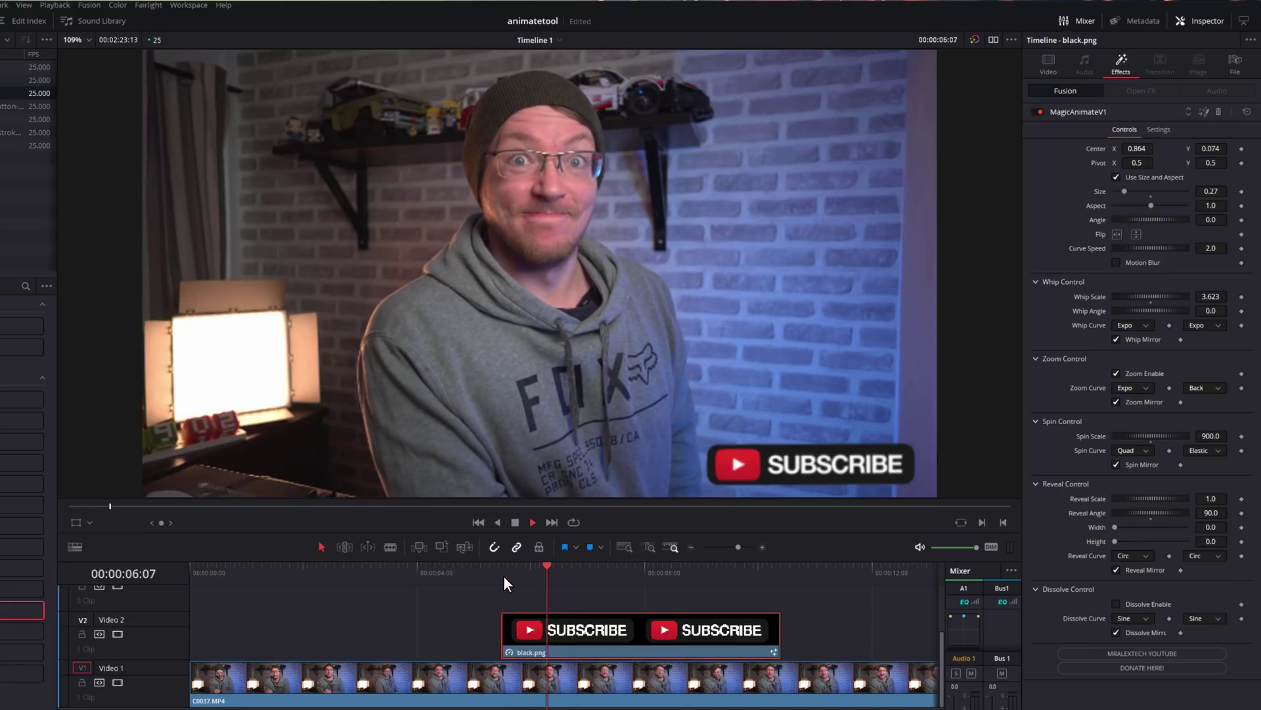
{"action": "left_click", "coordinate": [503, 574]}
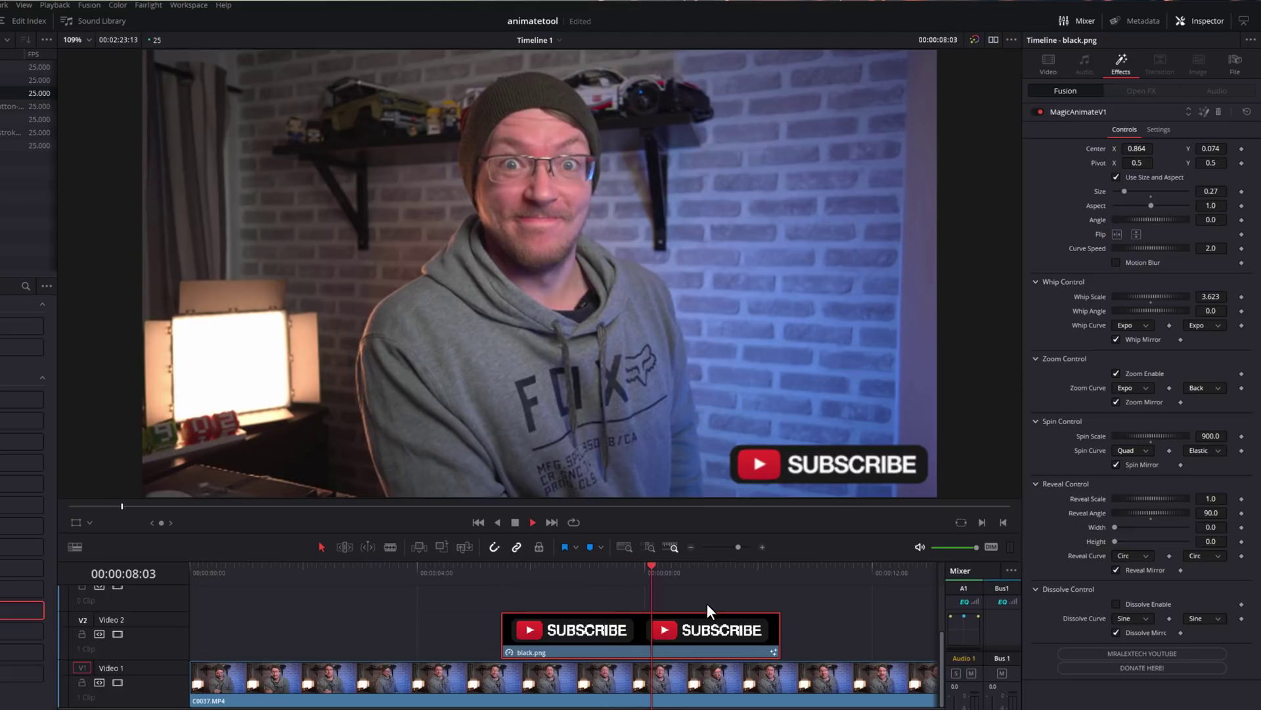
{"action": "key", "text": "space"}
{"action": "left_click", "coordinate": [714, 574]}
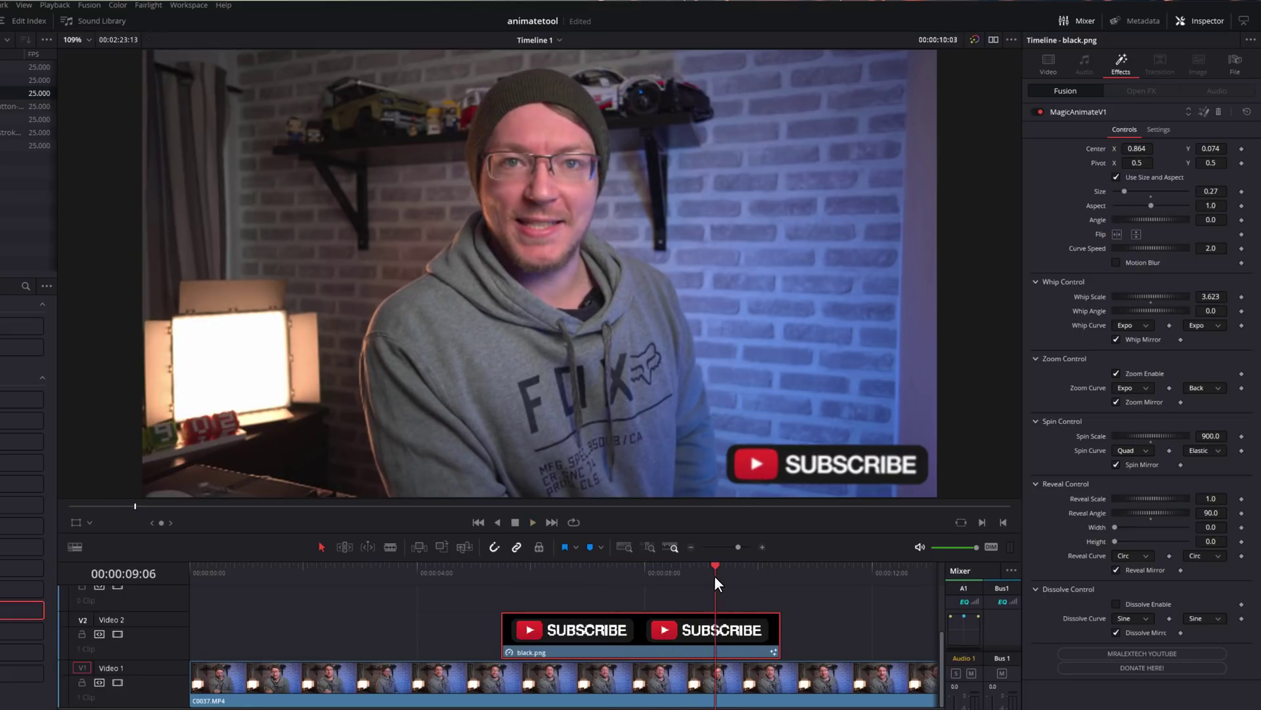
{"action": "key", "text": "space"}
{"action": "left_click", "coordinate": [715, 574]}
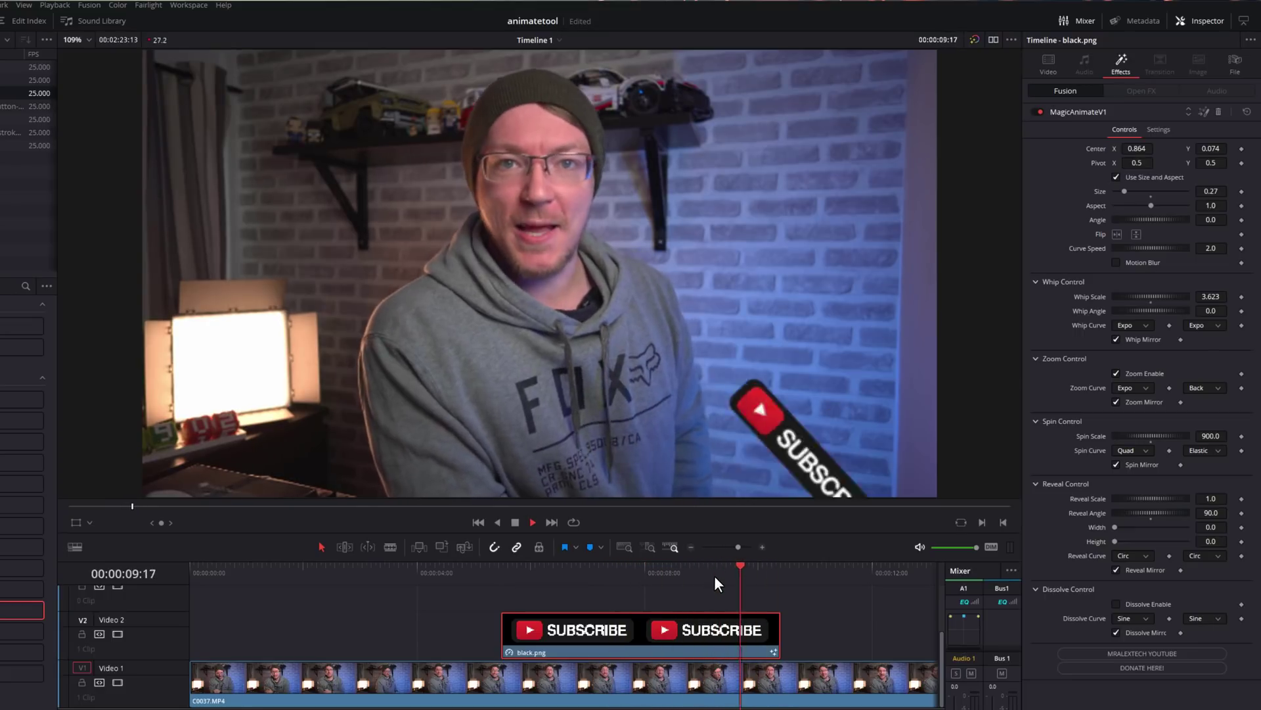
{"action": "left_click", "coordinate": [715, 574]}
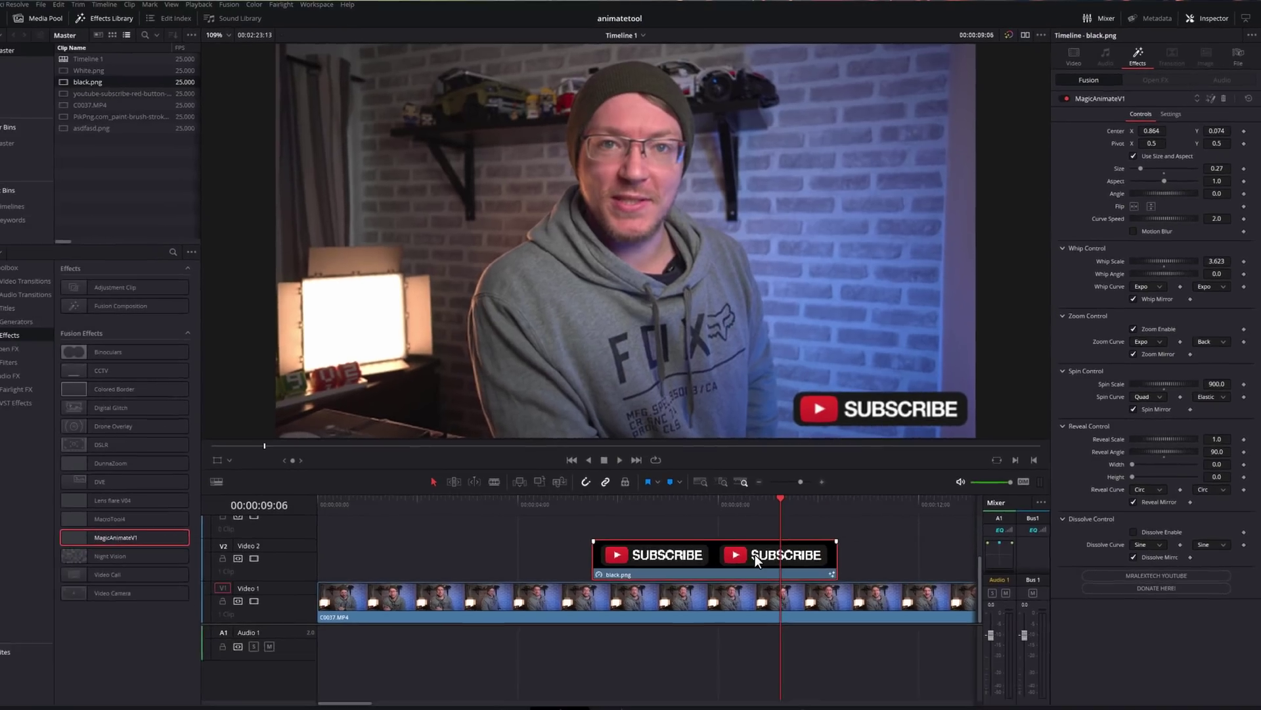
Delete the black.png subscribe clip and put a C0037 copy with MagicAnimateV1 on Video 2
{"action": "key", "text": "Delete"}
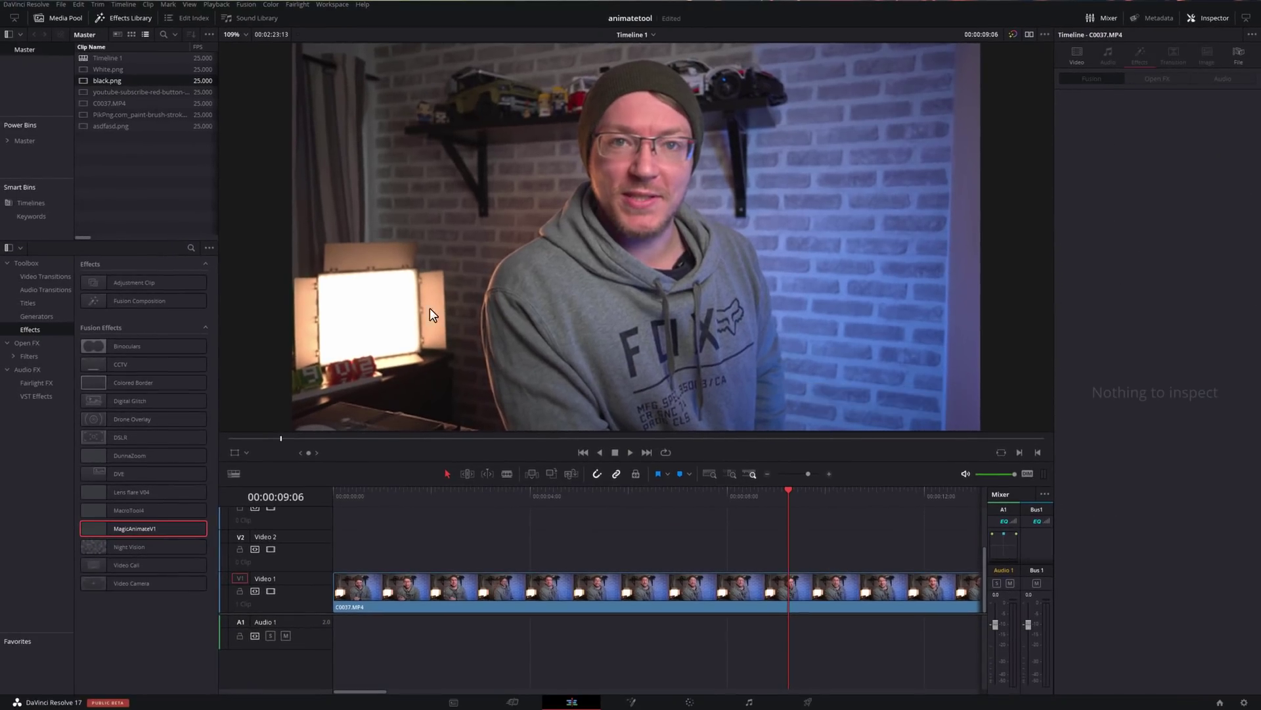
{"action": "left_click_drag", "start_coordinate": [509, 493], "coordinate": [467, 494]}
{"action": "left_click_drag", "start_coordinate": [548, 590], "coordinate": [425, 499]}
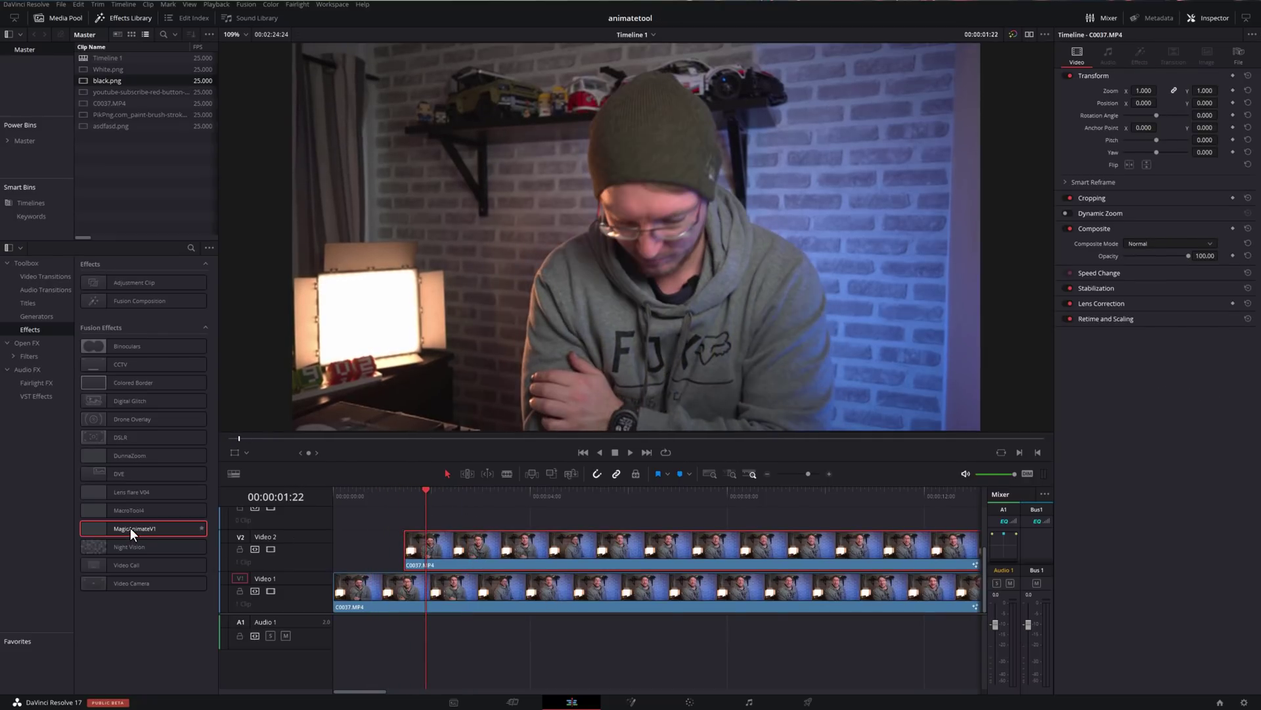
{"action": "left_click_drag", "start_coordinate": [130, 527], "coordinate": [462, 552]}
Set Whip Scale to about 1.159, preview the whip animation, then delete the test copy
{"action": "left_click", "coordinate": [1141, 57]}
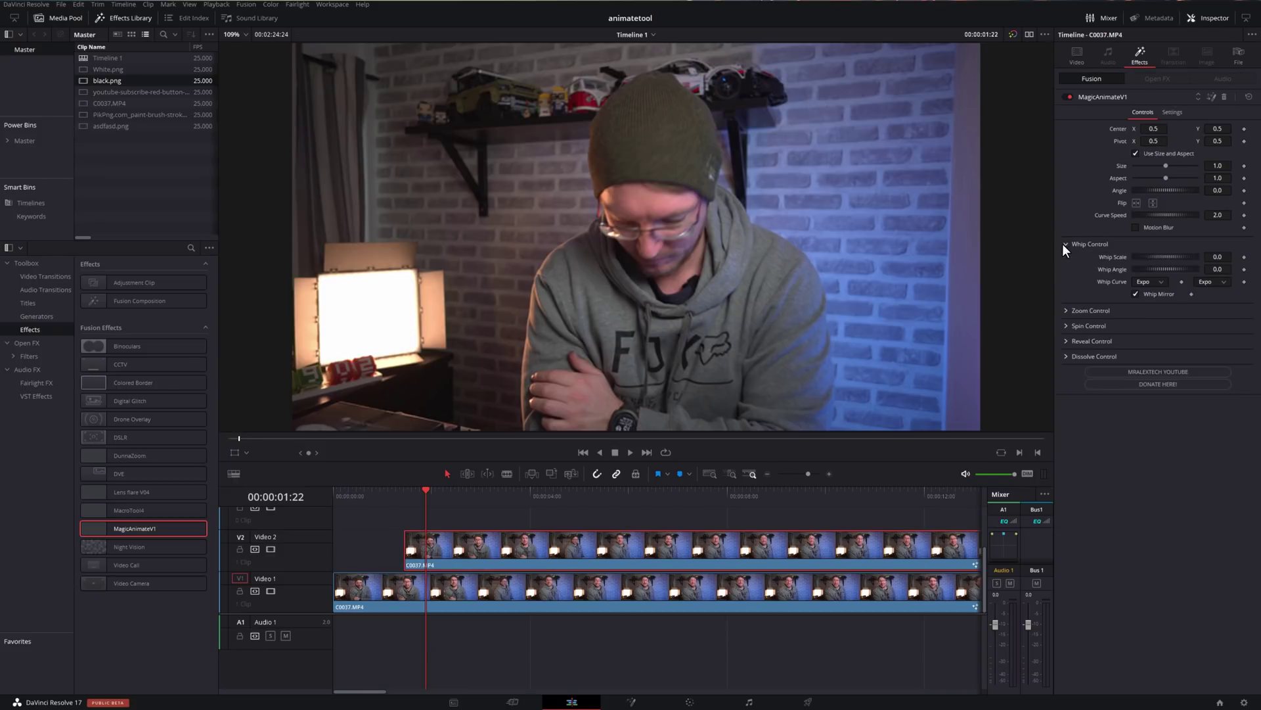
{"action": "left_click_drag", "start_coordinate": [428, 504], "coordinate": [405, 499]}
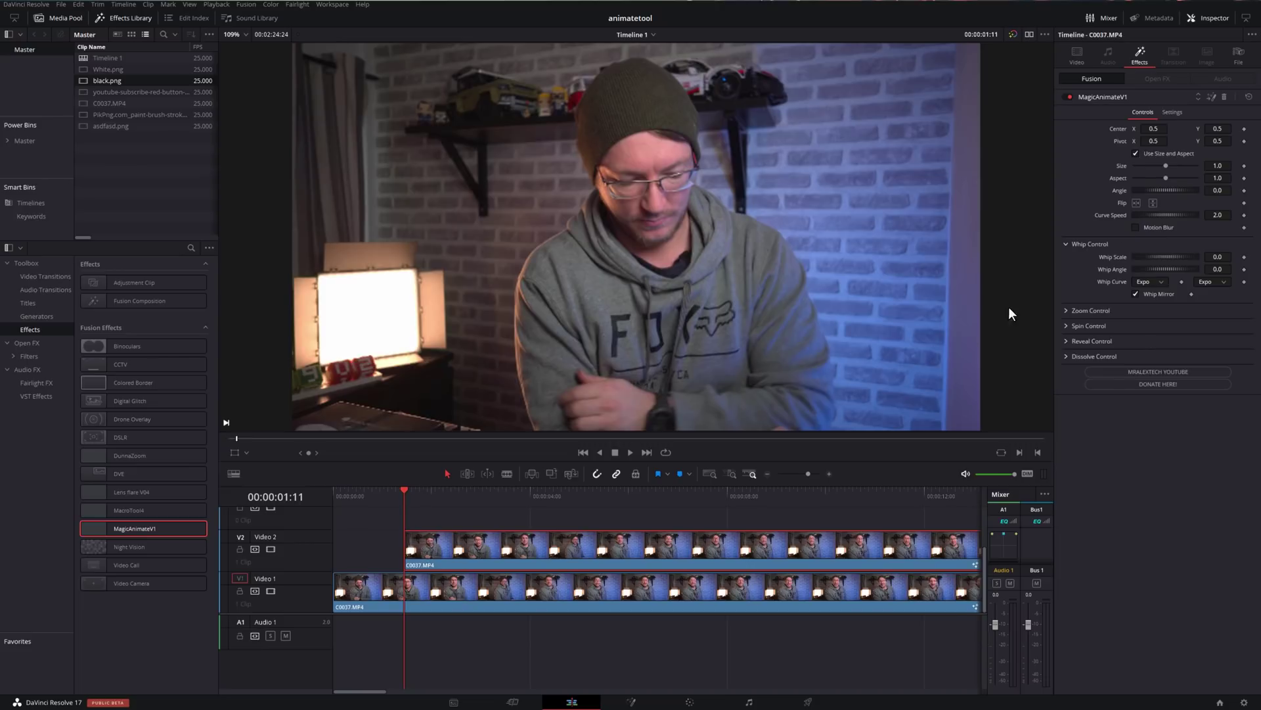
{"action": "left_click_drag", "start_coordinate": [1161, 258], "coordinate": [1174, 257]}
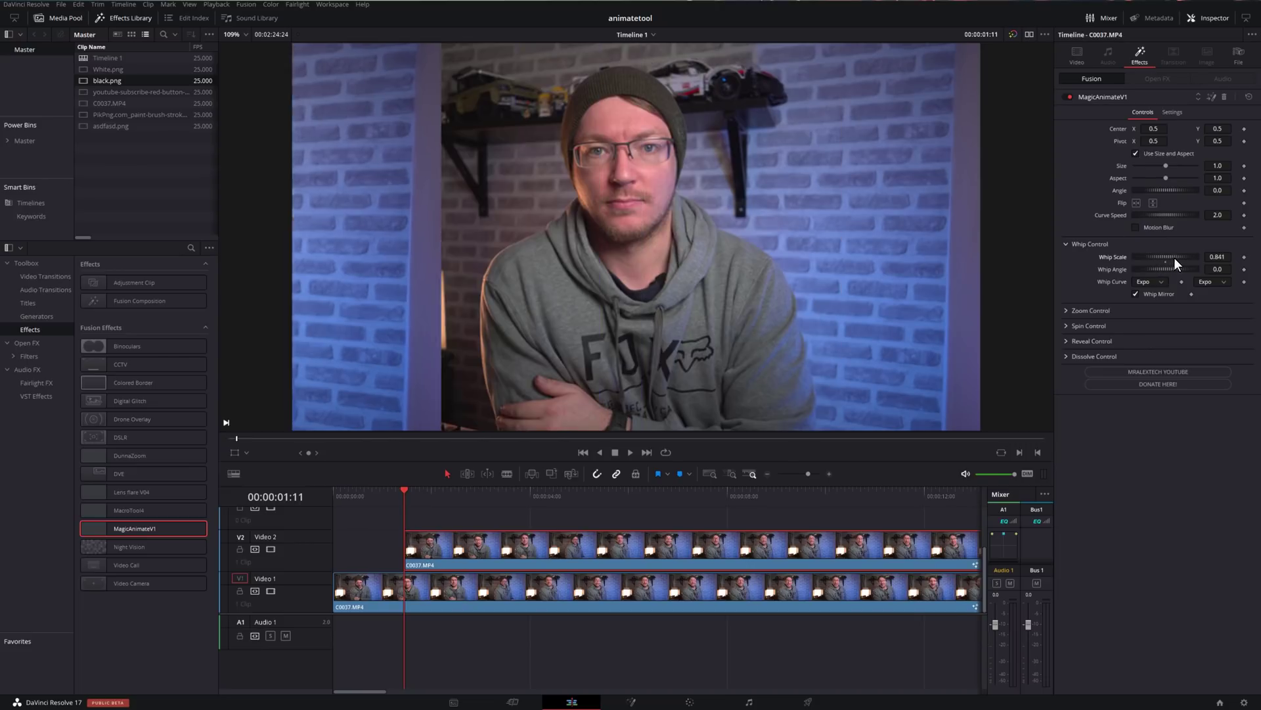
{"action": "left_click", "coordinate": [383, 498]}
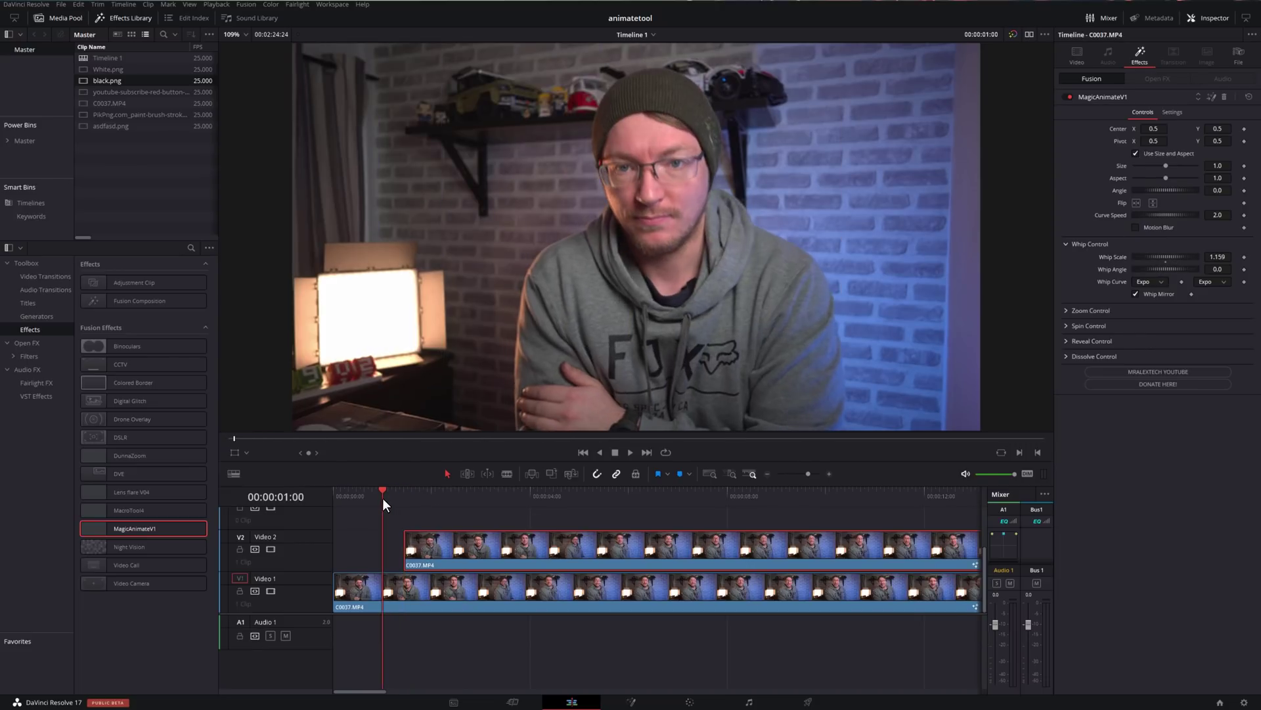
{"action": "key", "text": "space"}
{"action": "left_click", "coordinate": [382, 498]}
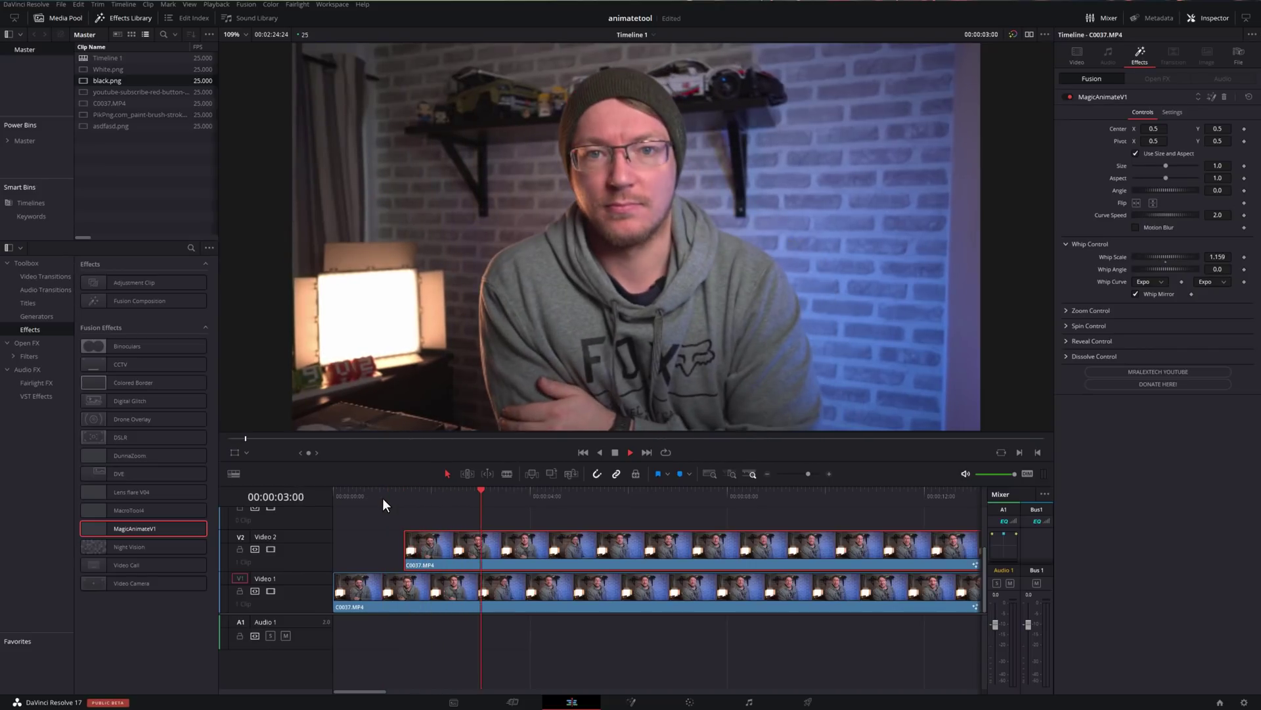
{"action": "left_click", "coordinate": [382, 498]}
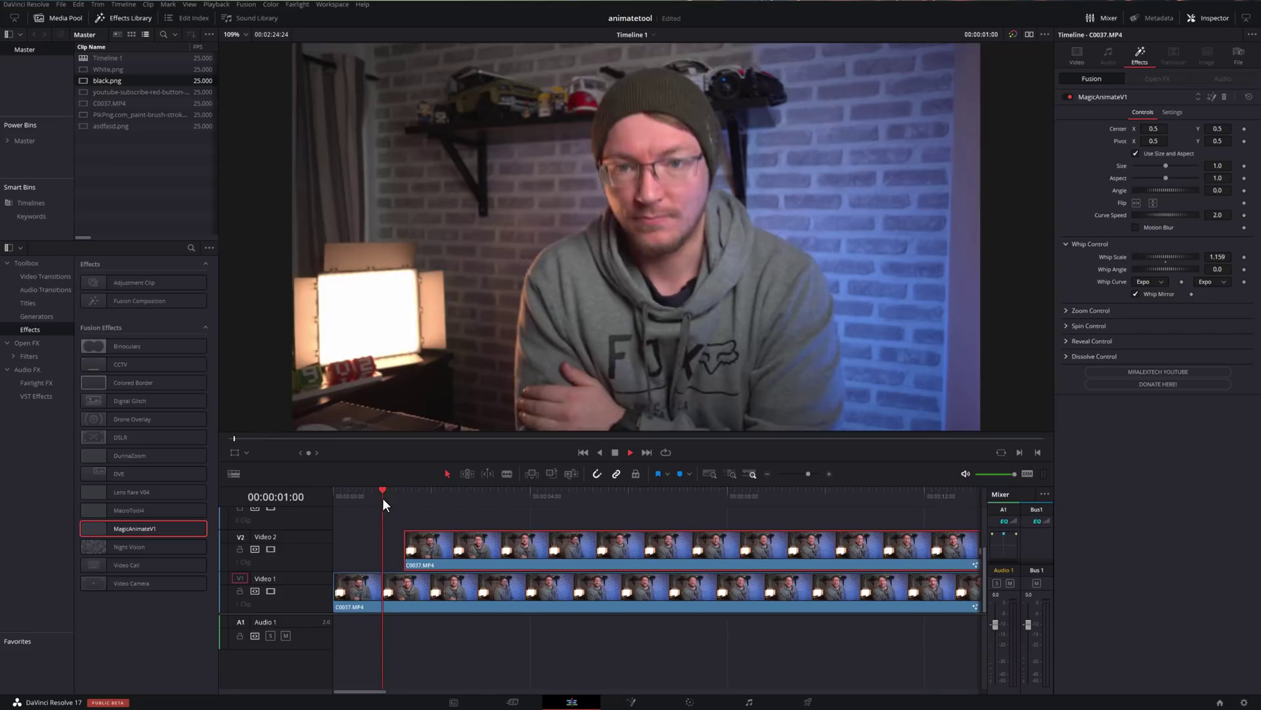
{"action": "key", "text": "Delete"}
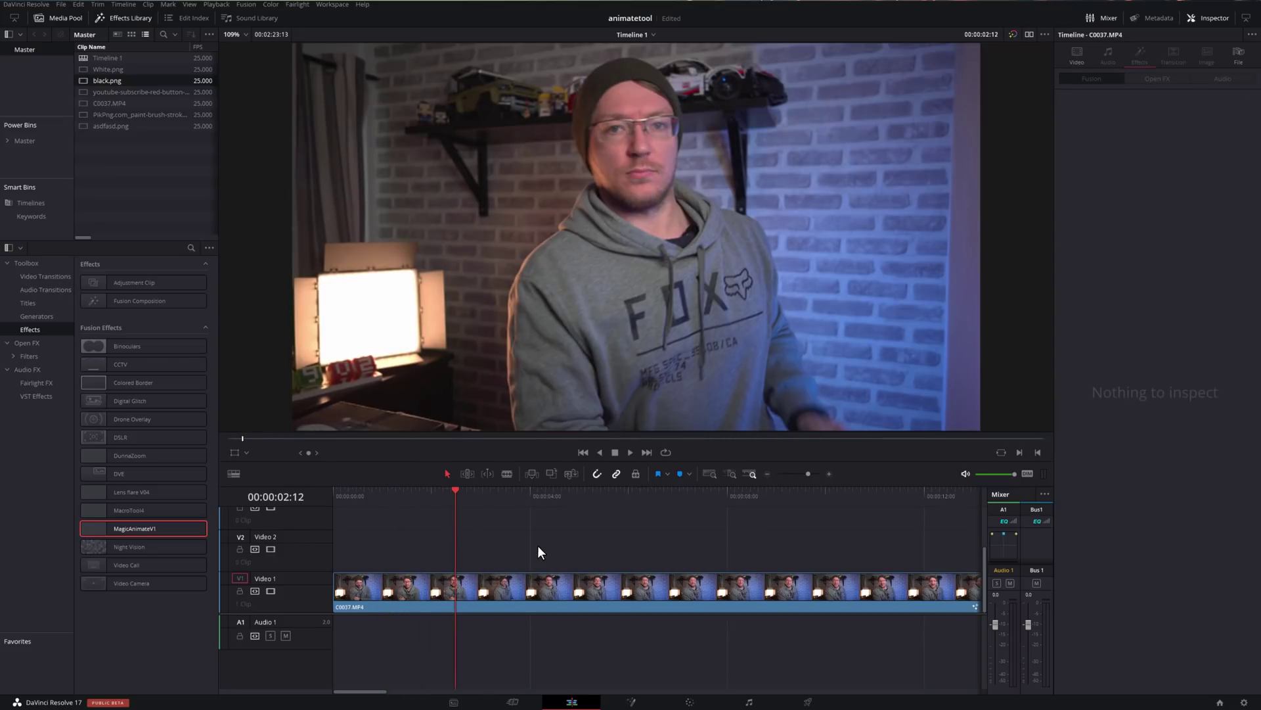
Save the project and add the Slide From Center Line title to Video 2
{"action": "key", "text": "ctrl+s"}
{"action": "left_click", "coordinate": [26, 304]}
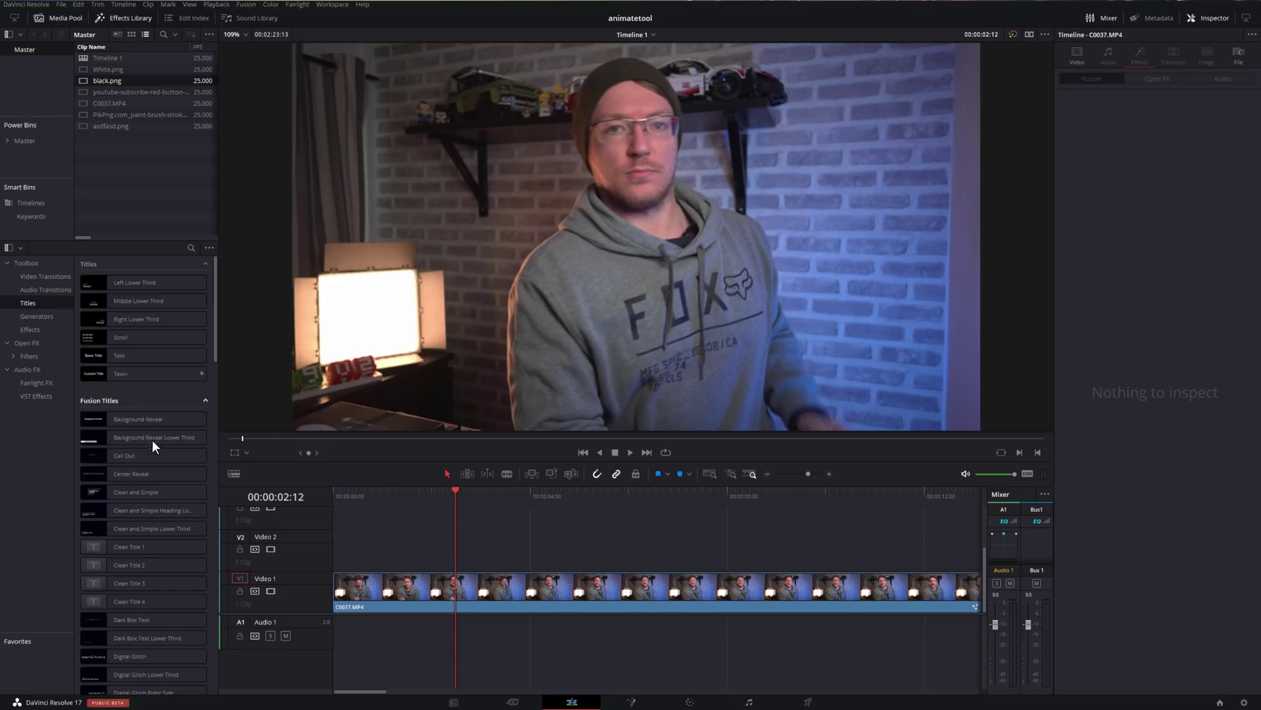
{"action": "scroll", "coordinate": [154, 480], "scroll_direction": "down", "scroll_amount": 5}
{"action": "scroll", "coordinate": [152, 532], "scroll_direction": "down", "scroll_amount": 10}
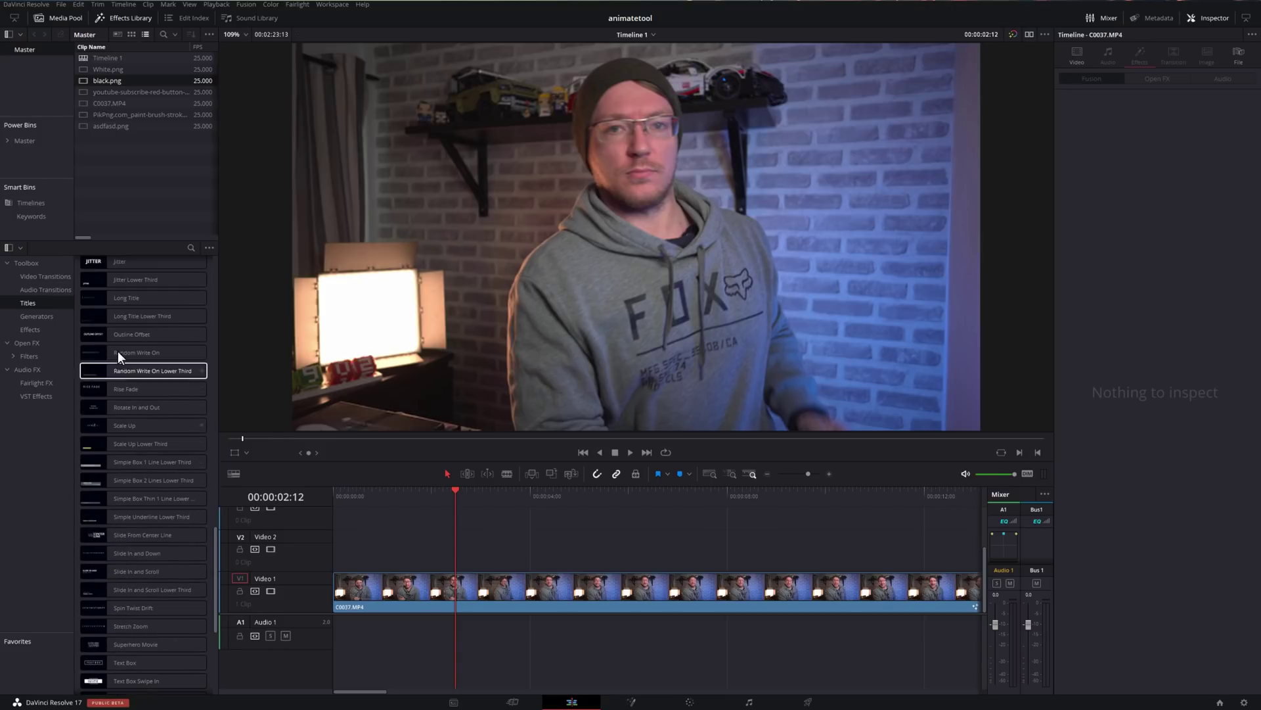
{"action": "left_click_drag", "start_coordinate": [108, 535], "coordinate": [418, 495]}
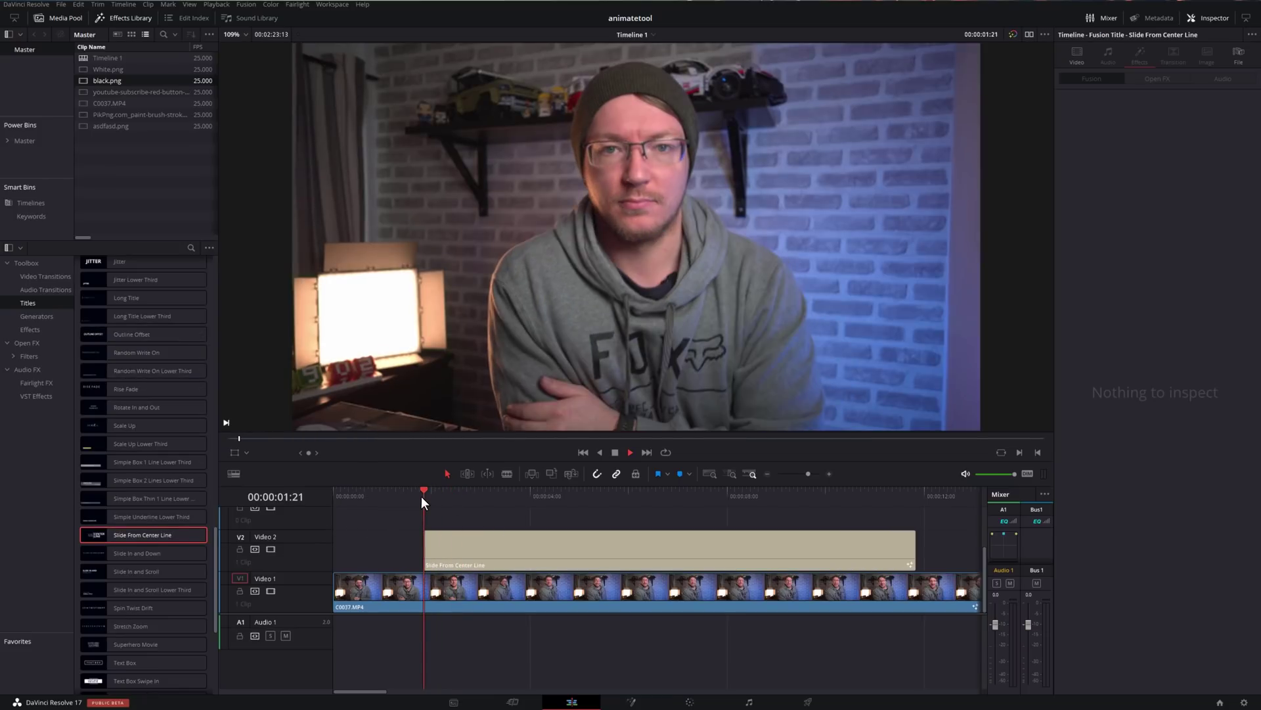
Preview the title, then apply MagicAnimateV1 to the Slide From Center Line clip
{"action": "key", "text": "space"}
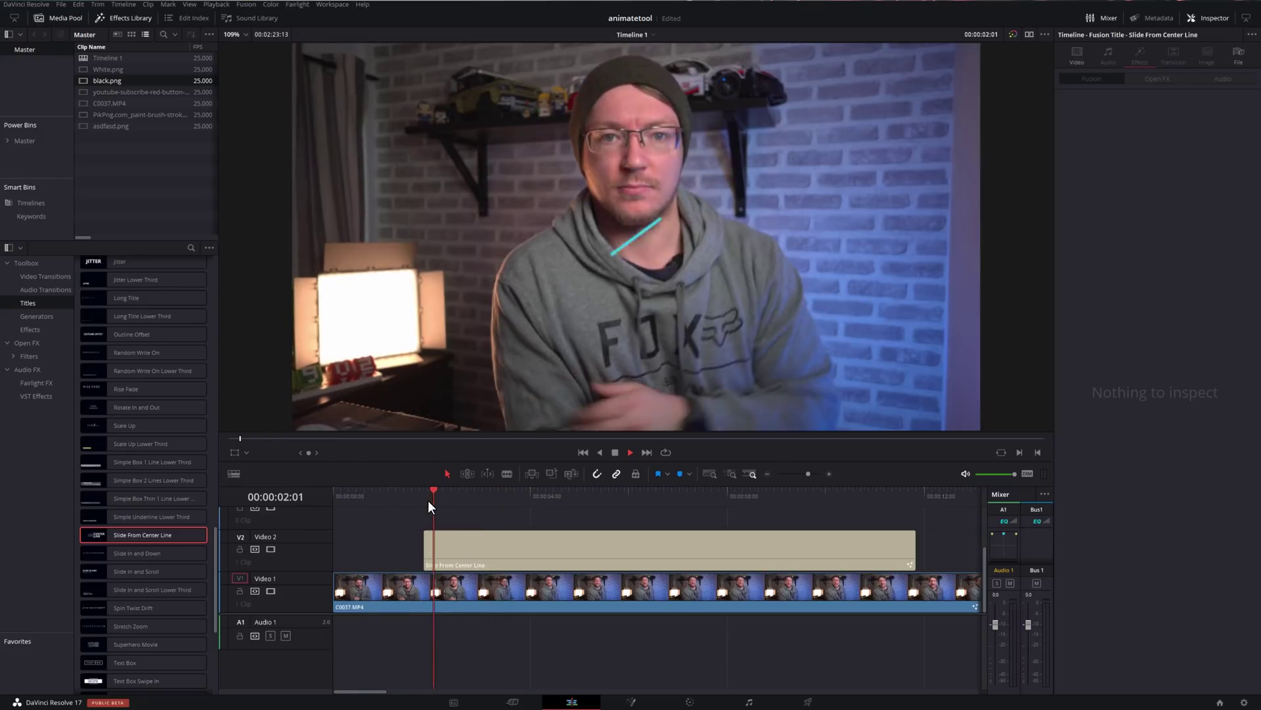
{"action": "key", "text": "space"}
{"action": "left_click", "coordinate": [25, 330]}
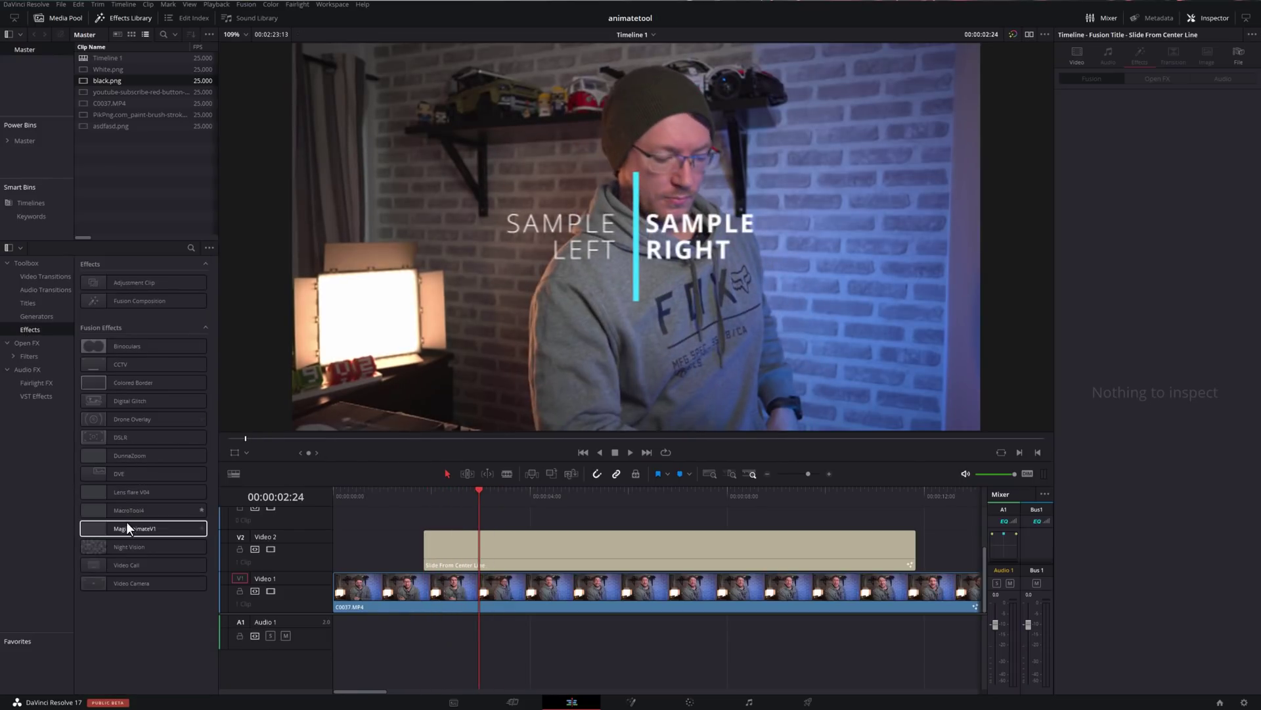
{"action": "left_click_drag", "start_coordinate": [126, 526], "coordinate": [477, 548]}
{"action": "left_click_drag", "start_coordinate": [477, 547], "coordinate": [477, 547]}
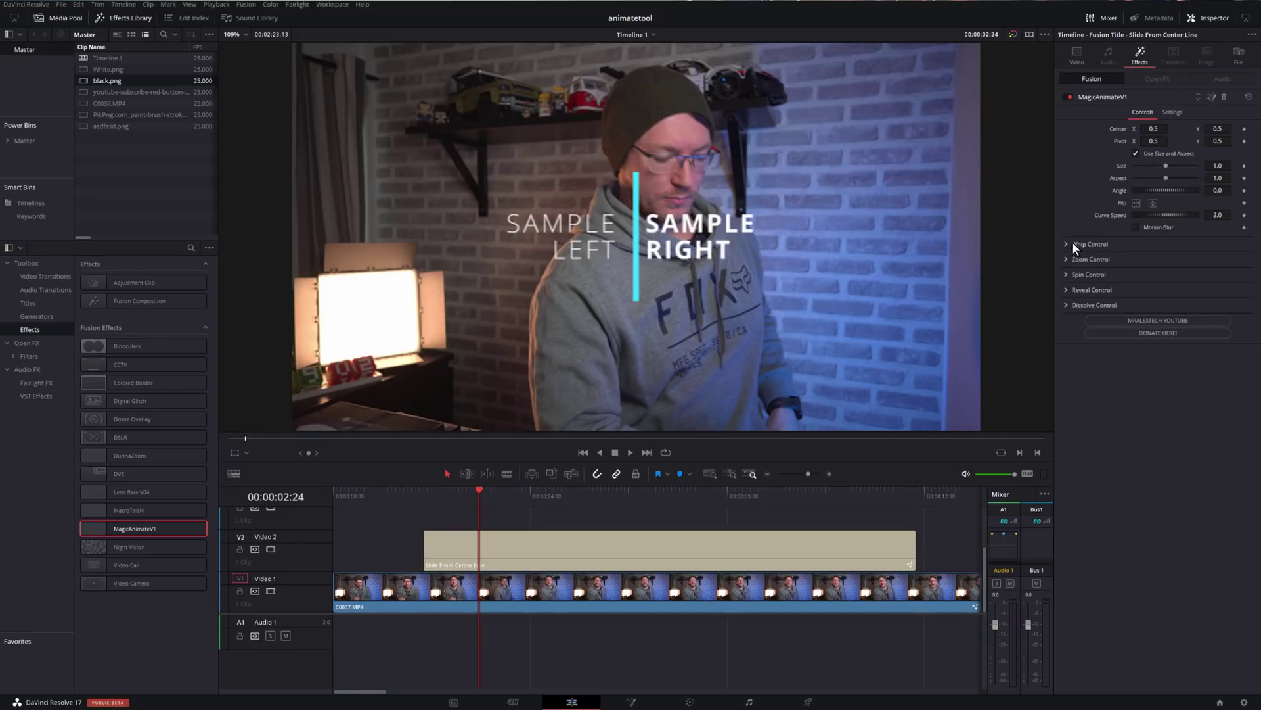
Expand Zoom Control and replay the title's zoom entrance from 00:00:01:21
{"action": "left_click", "coordinate": [1065, 291]}
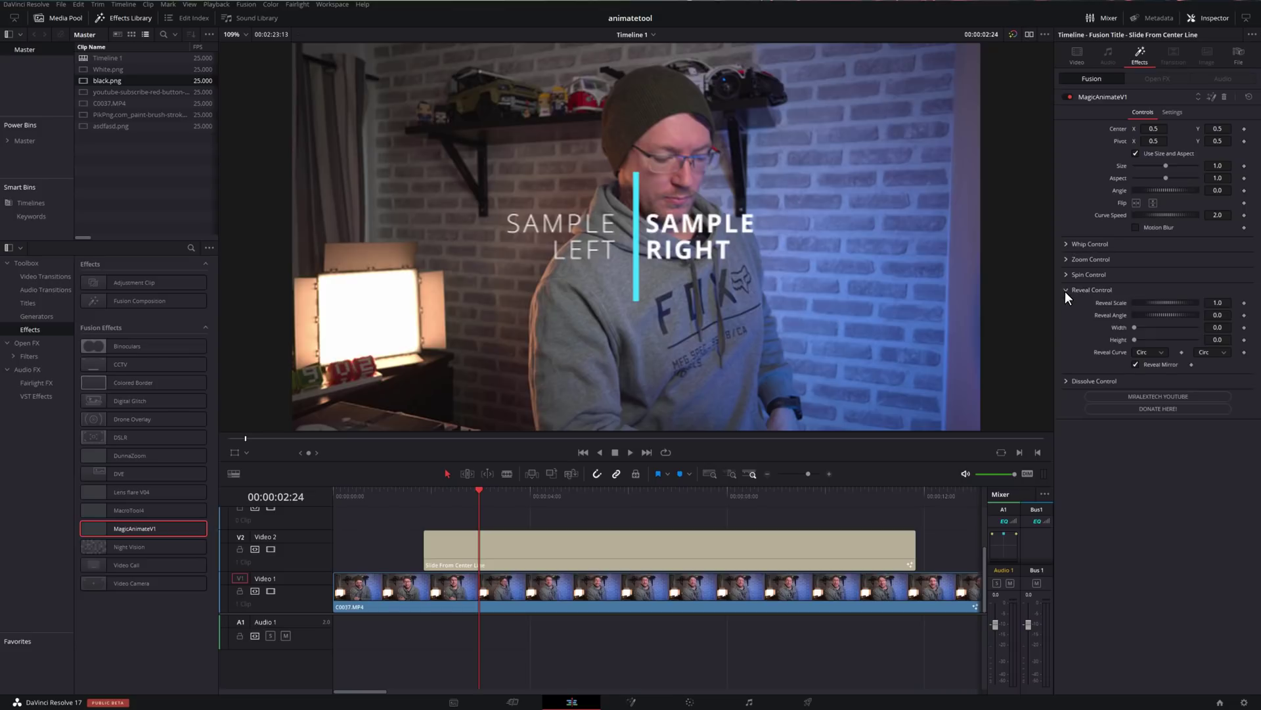
{"action": "left_click", "coordinate": [1065, 291]}
{"action": "left_click", "coordinate": [1066, 260]}
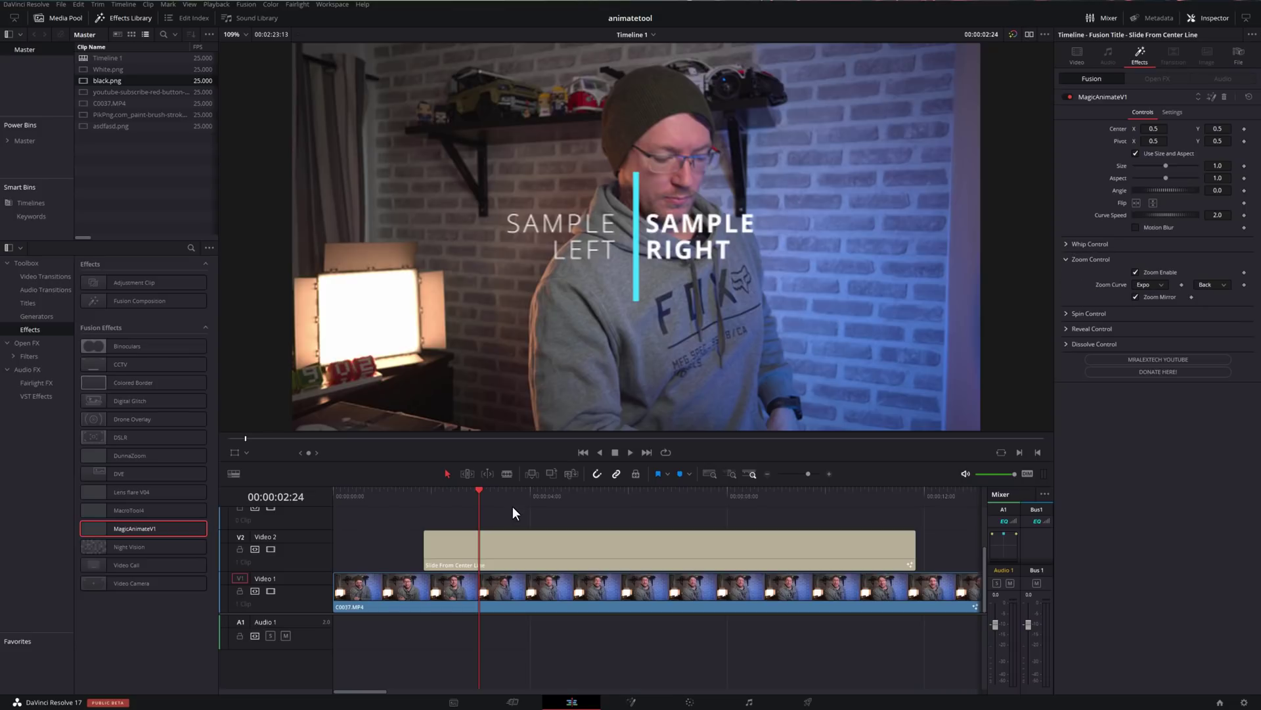
{"action": "left_click_drag", "start_coordinate": [453, 496], "coordinate": [424, 496]}
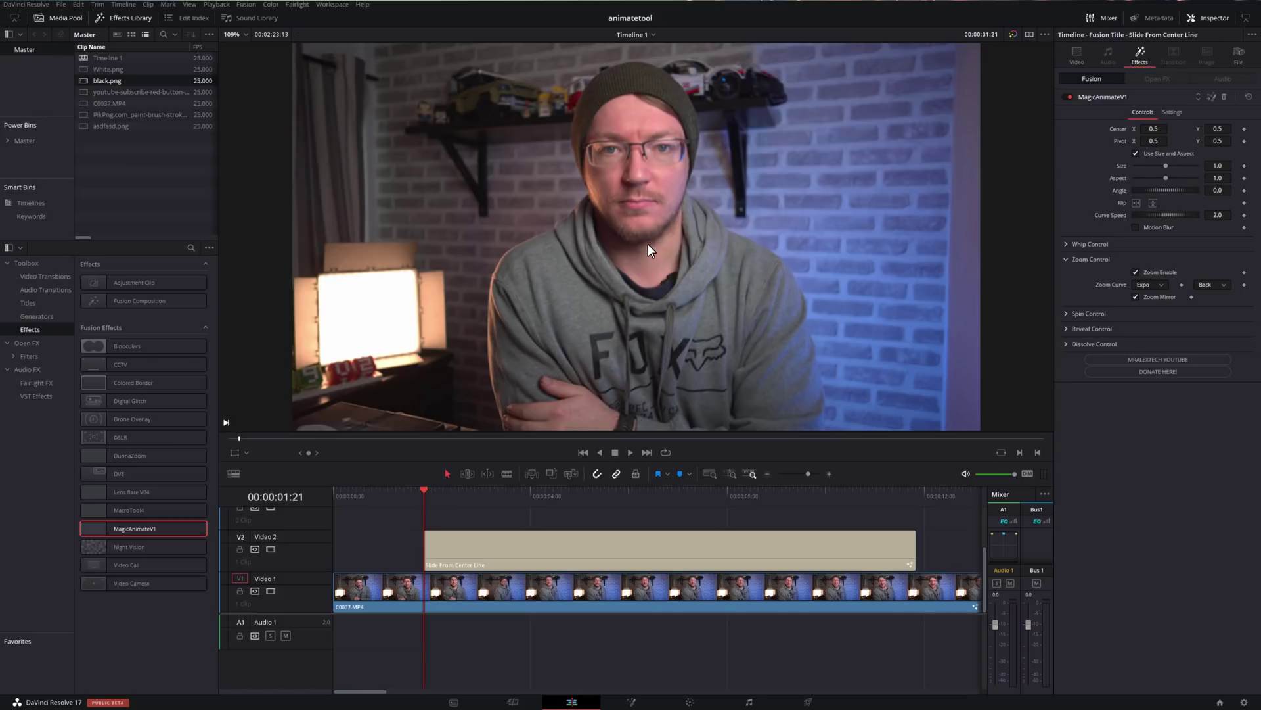
{"action": "key", "text": "space"}
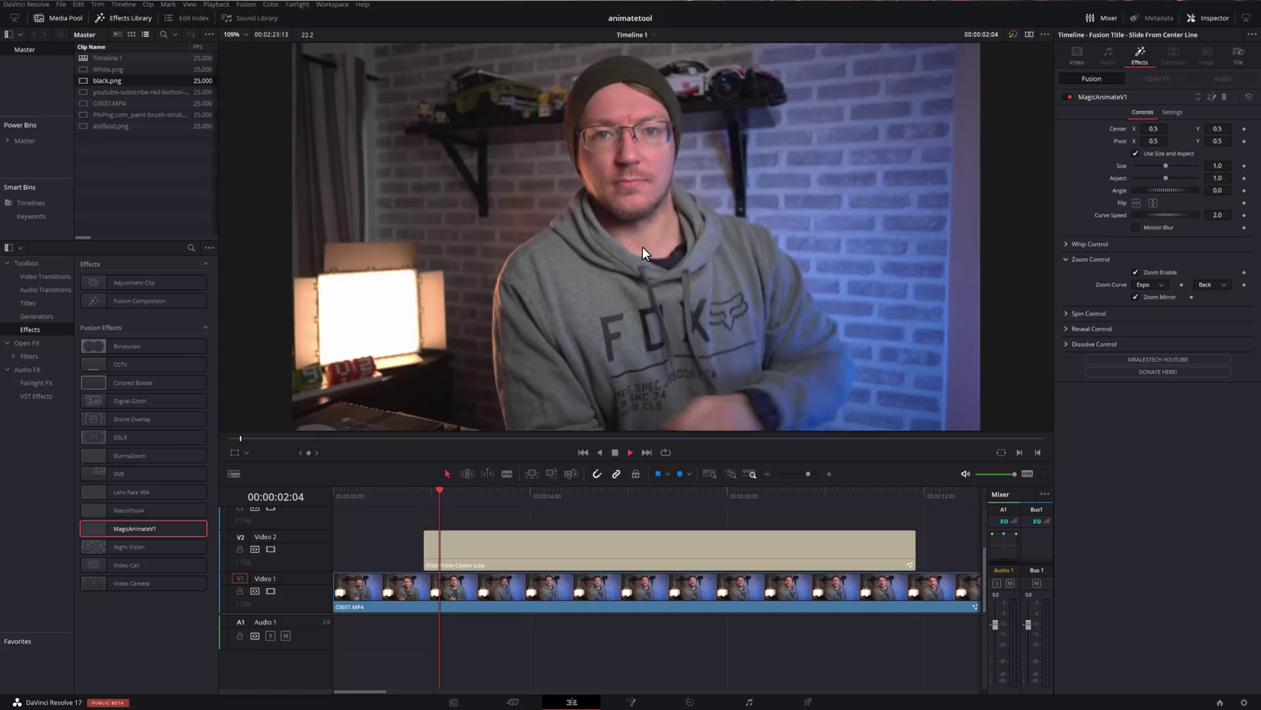
{"action": "left_click", "coordinate": [432, 502]}
{"action": "left_click", "coordinate": [427, 500]}
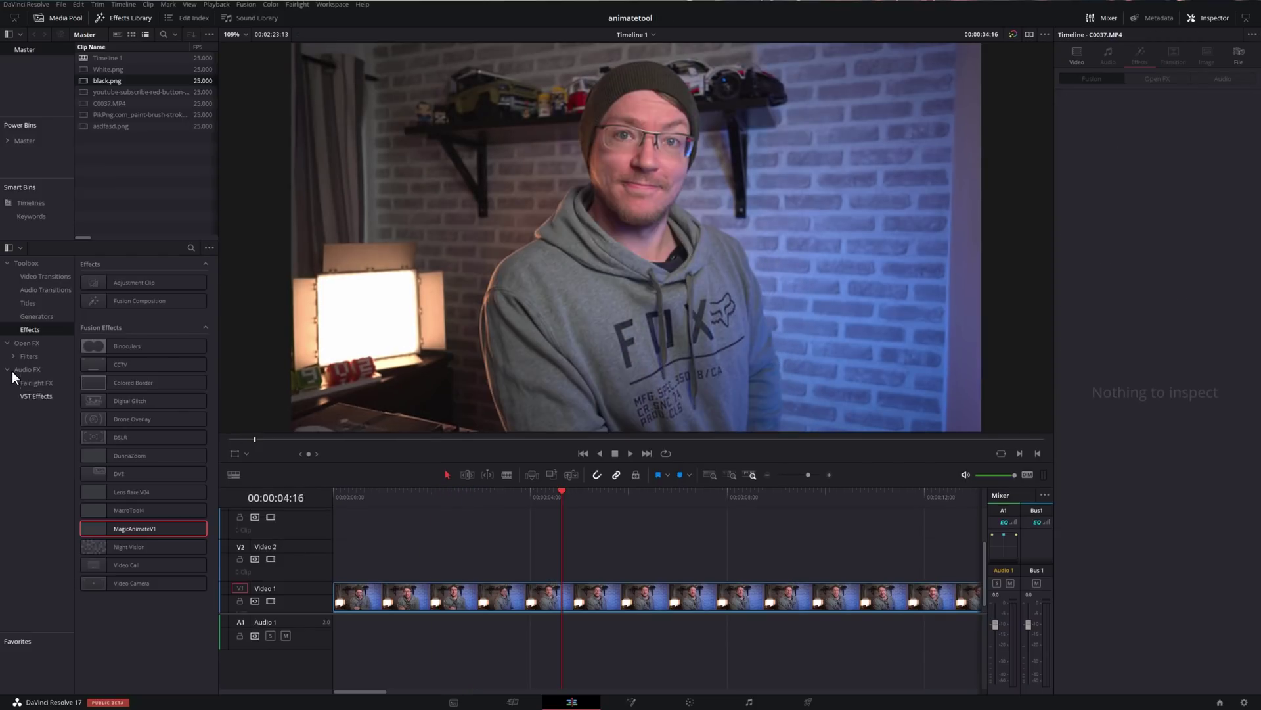
Add a Text+ title to Video 2 and apply MagicAnimateV1 to it
{"action": "left_click", "coordinate": [24, 302]}
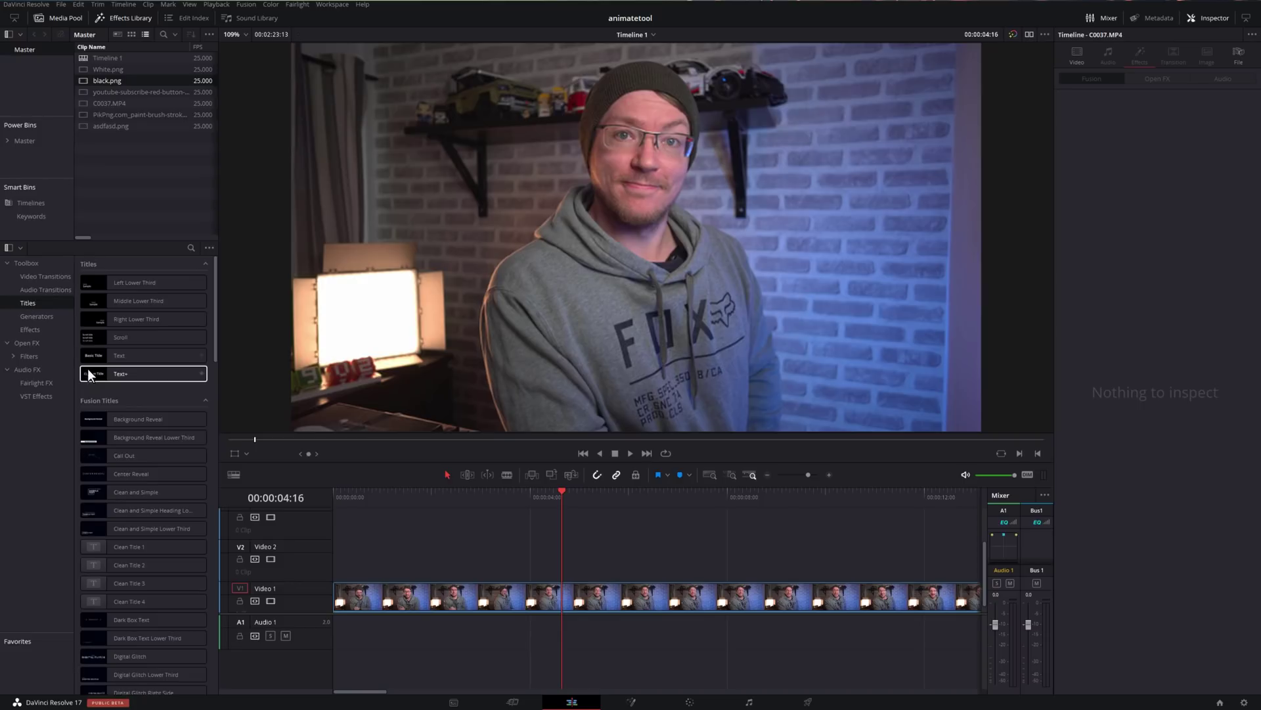
{"action": "mouse_move", "coordinate": [108, 373]}
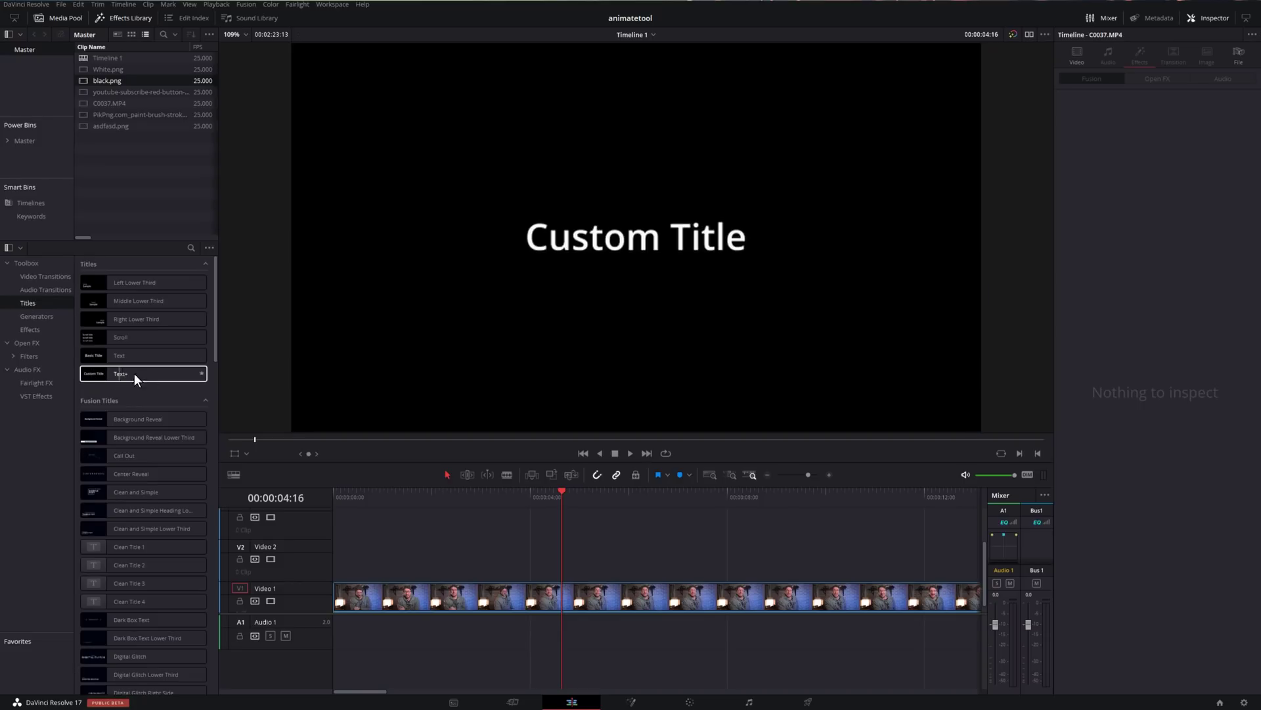
{"action": "mouse_move", "coordinate": [144, 357]}
{"action": "left_click_drag", "start_coordinate": [111, 376], "coordinate": [417, 560]}
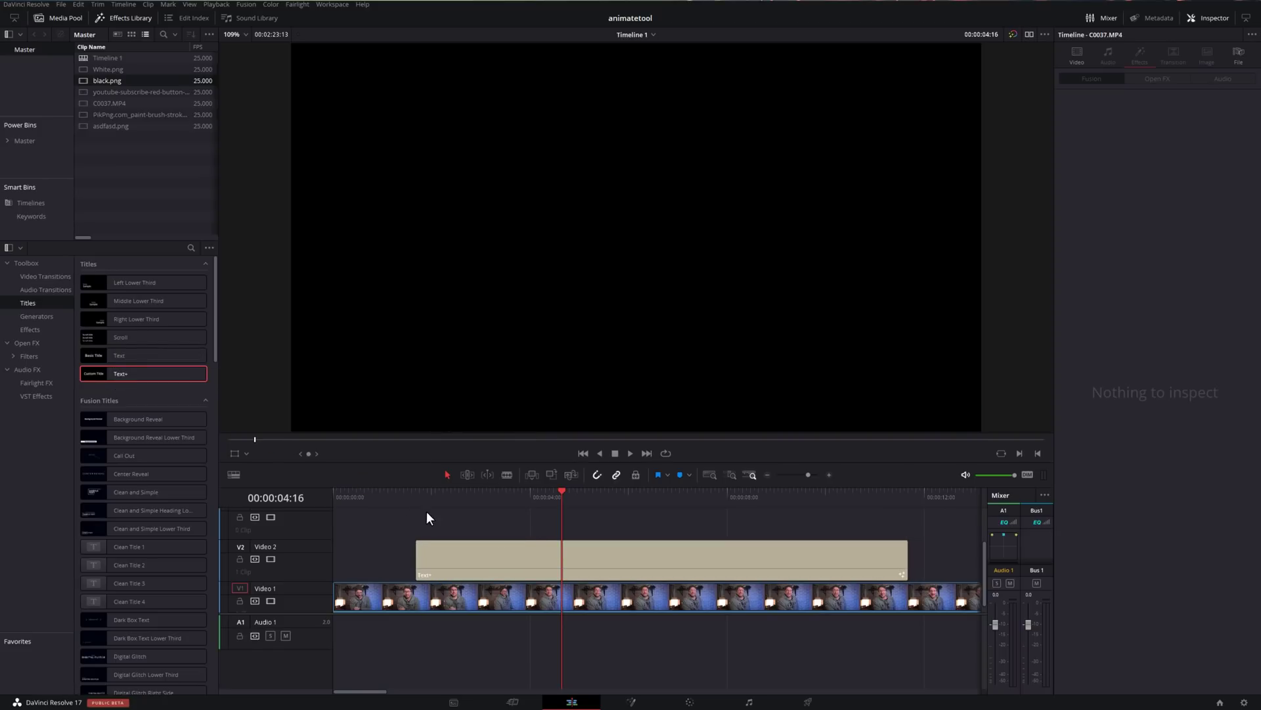
{"action": "left_click", "coordinate": [440, 497]}
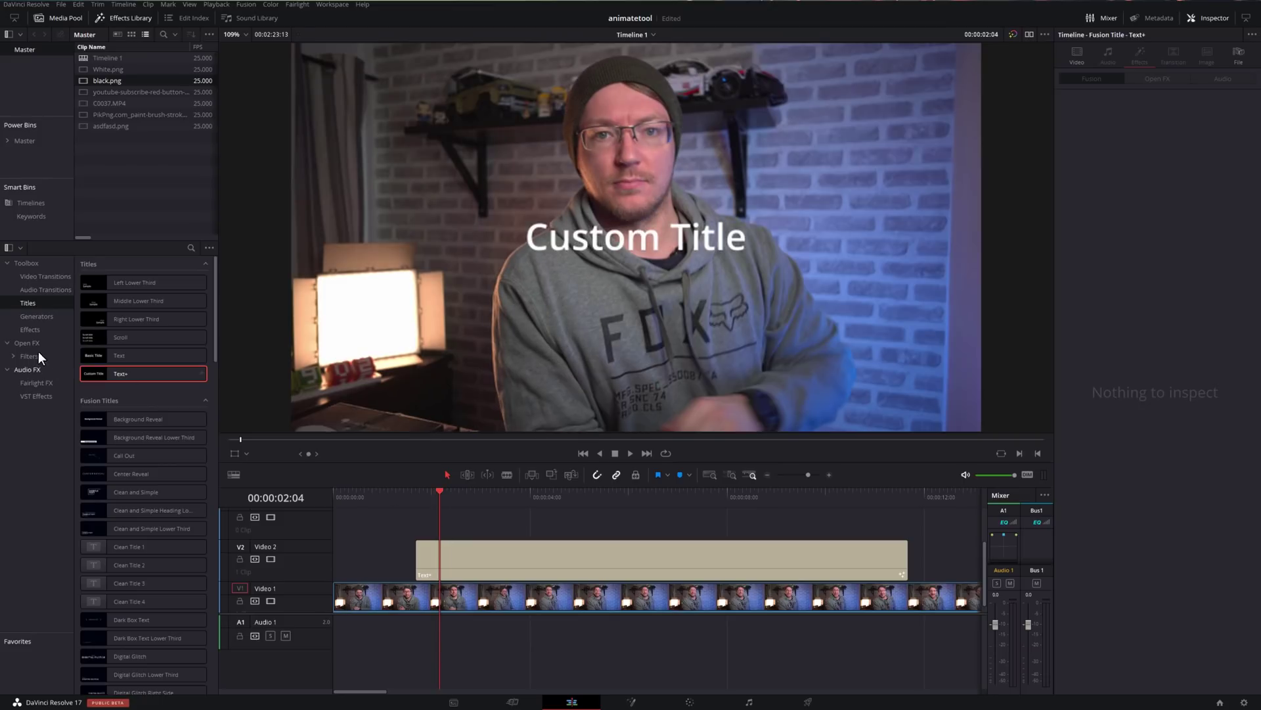
{"action": "left_click", "coordinate": [28, 331]}
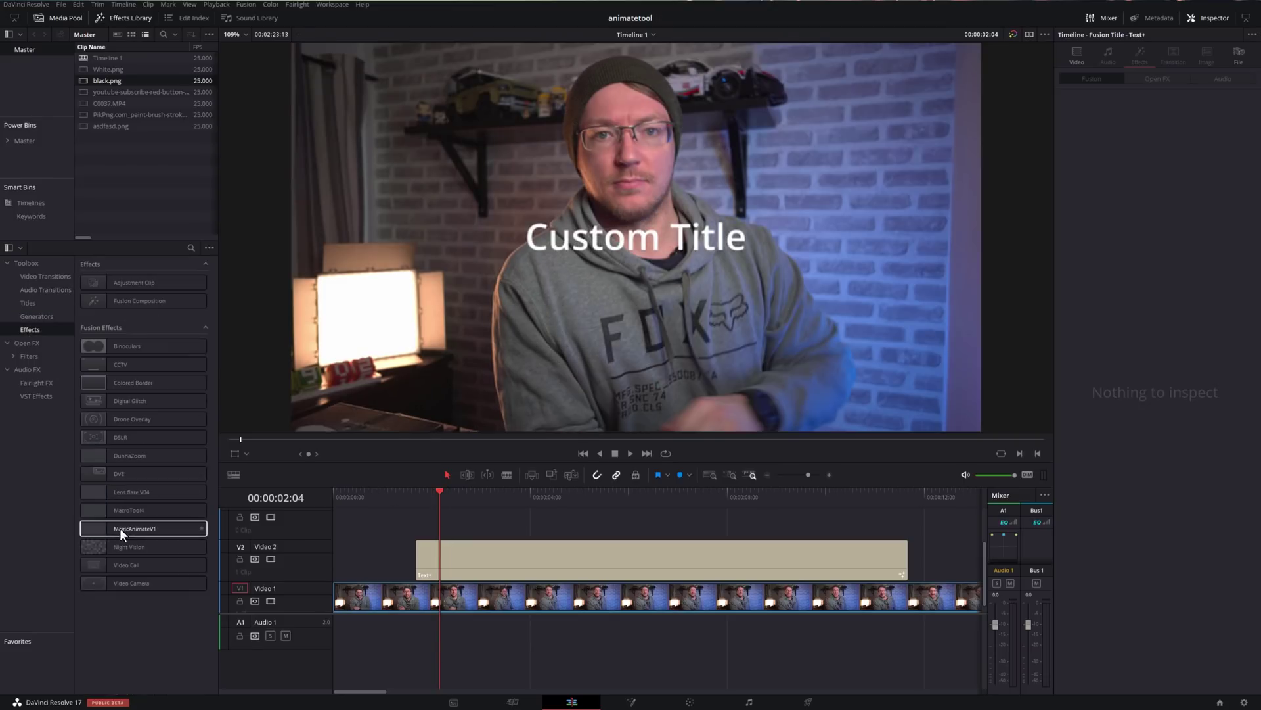
{"action": "left_click_drag", "start_coordinate": [120, 530], "coordinate": [478, 554]}
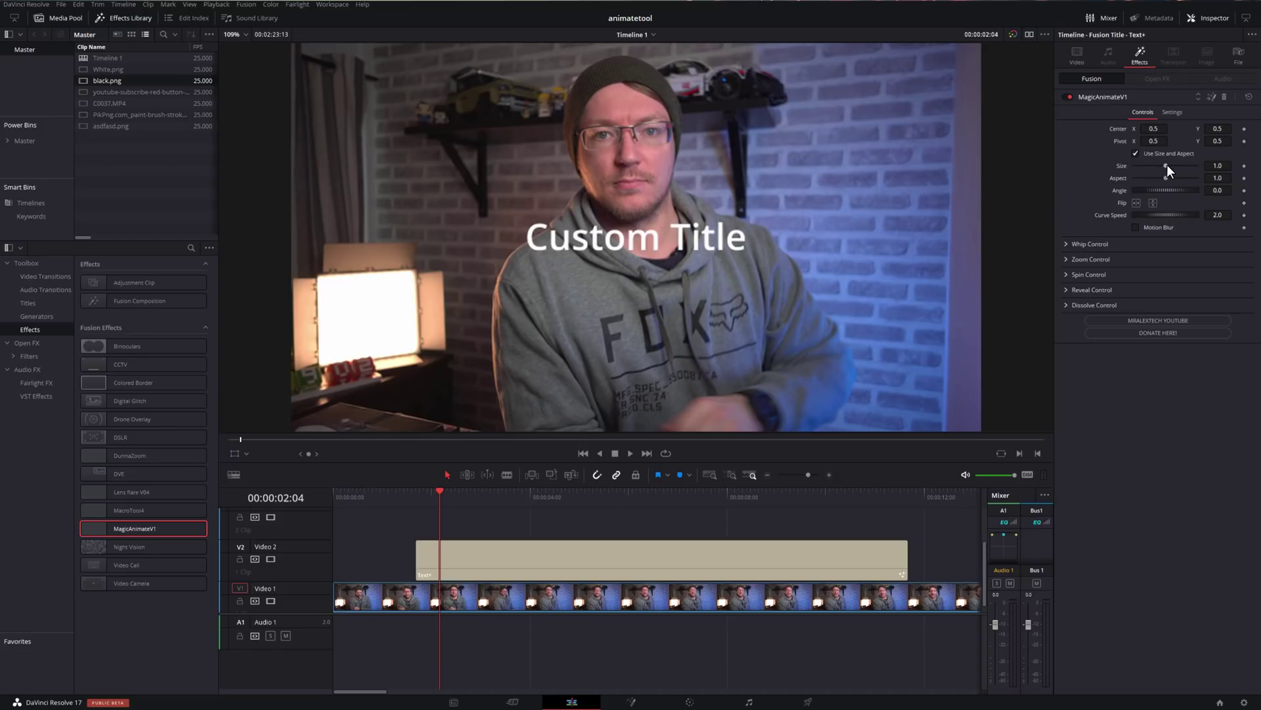
Enlarge the Custom Title to over twice size, adjust its Whip Scale, and preview it
{"action": "left_click_drag", "start_coordinate": [1167, 165], "coordinate": [1176, 167]}
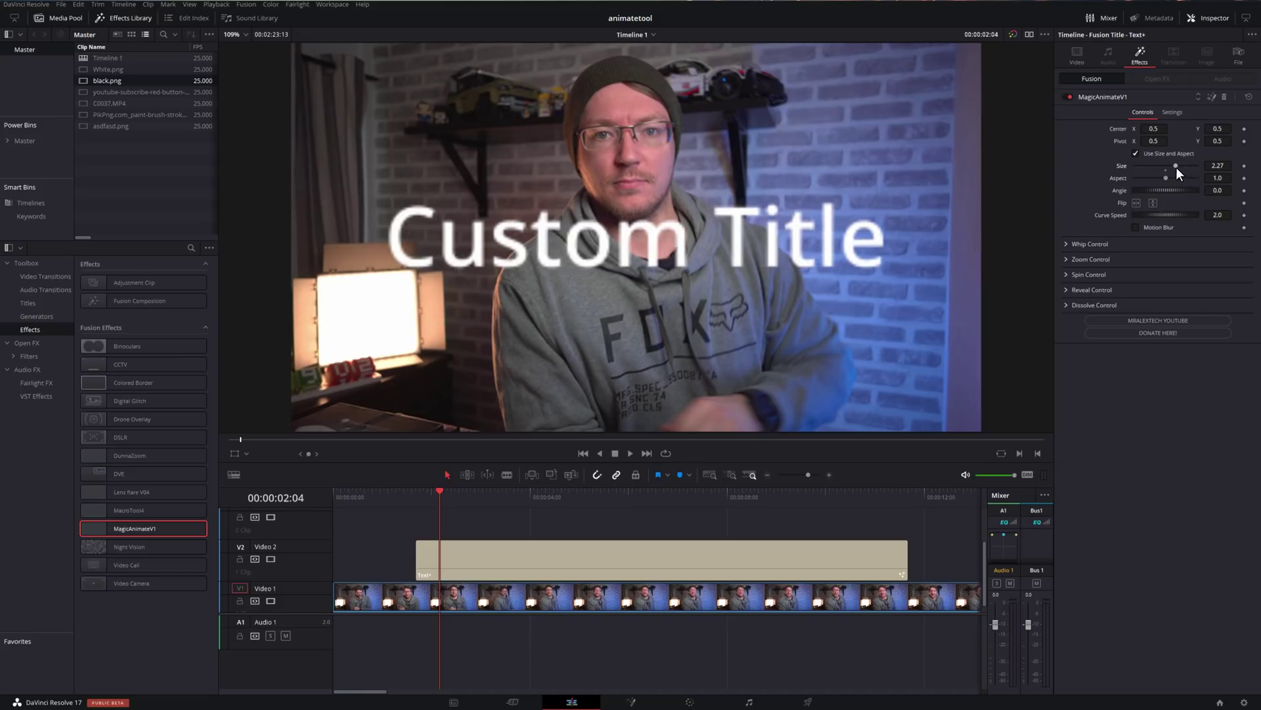
{"action": "left_click", "coordinate": [504, 548]}
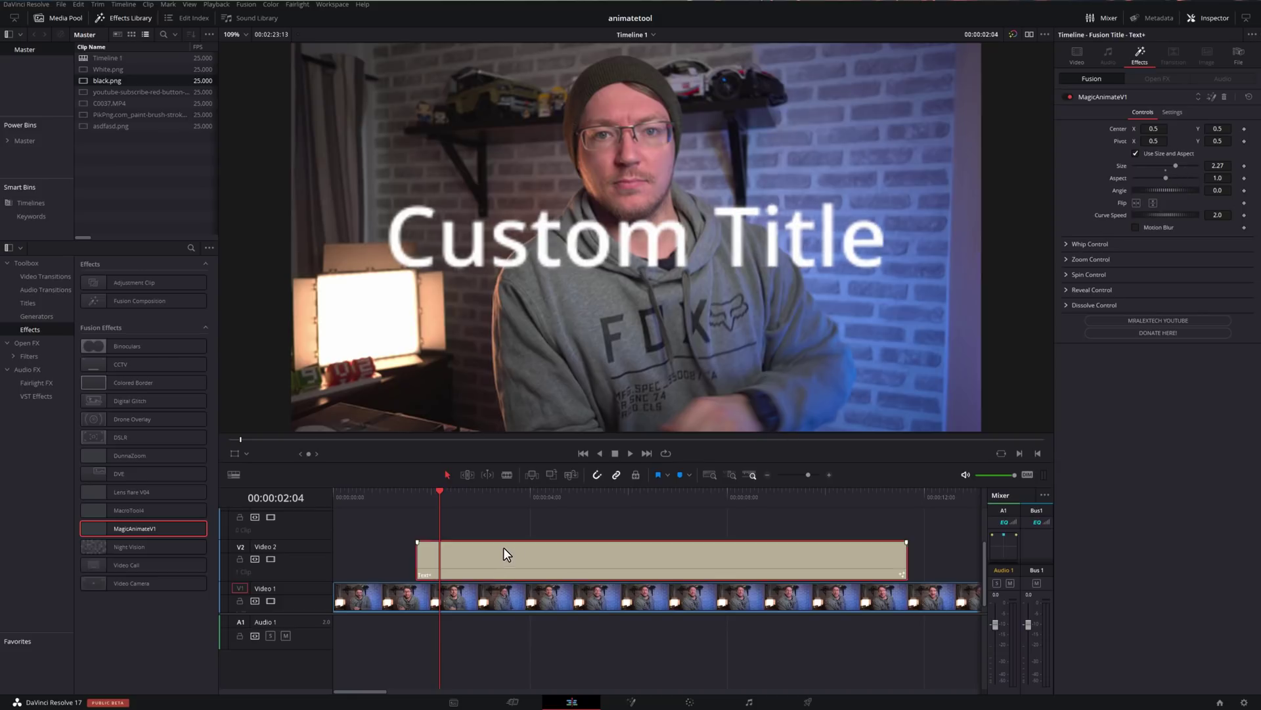
{"action": "left_click", "coordinate": [1067, 243]}
{"action": "left_click_drag", "start_coordinate": [1137, 257], "coordinate": [1150, 255]}
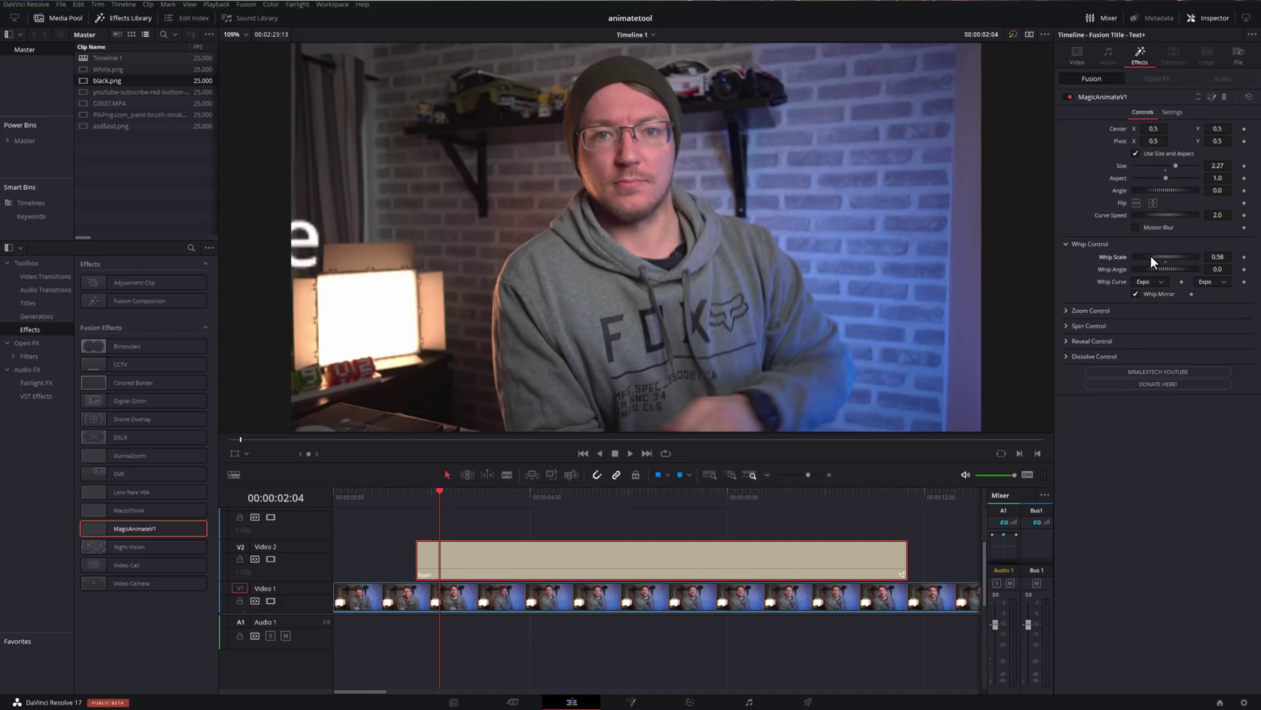
{"action": "left_click", "coordinate": [405, 495]}
{"action": "key", "text": "space"}
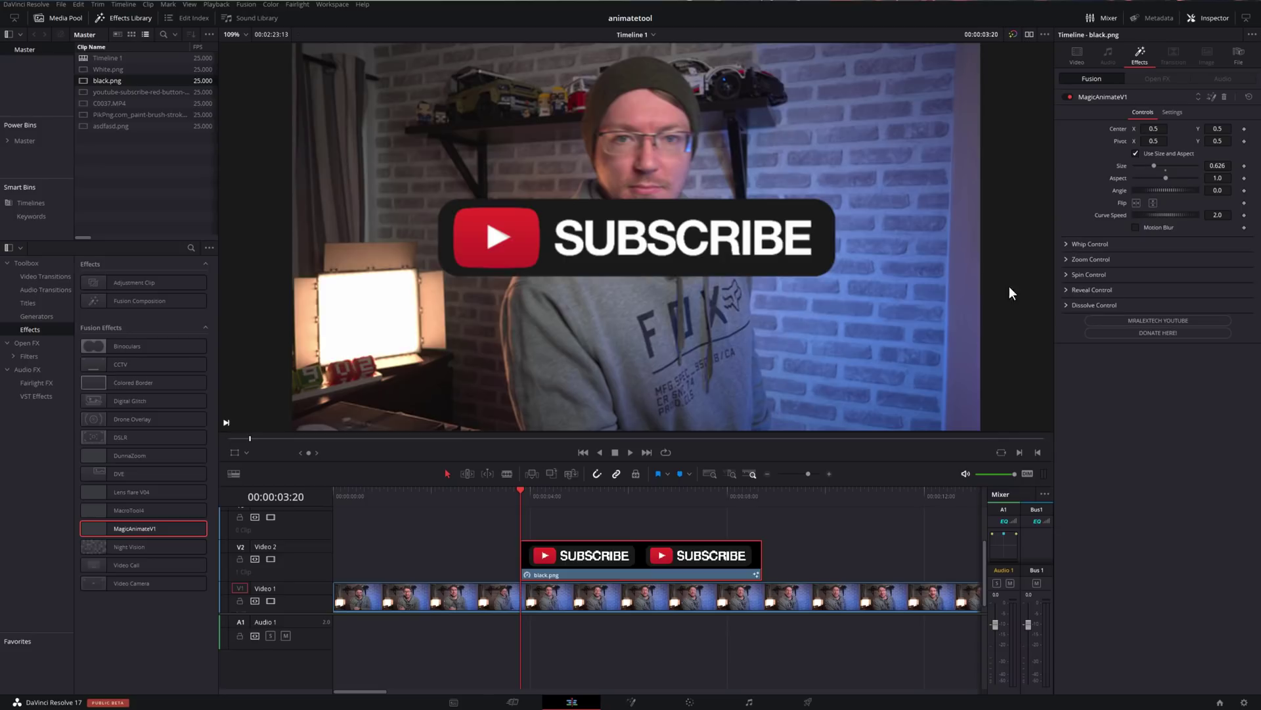
Raise Whip Scale to 1.304 and replay the SUBSCRIBE whip-in from the clip start
{"action": "left_click", "coordinate": [1066, 243]}
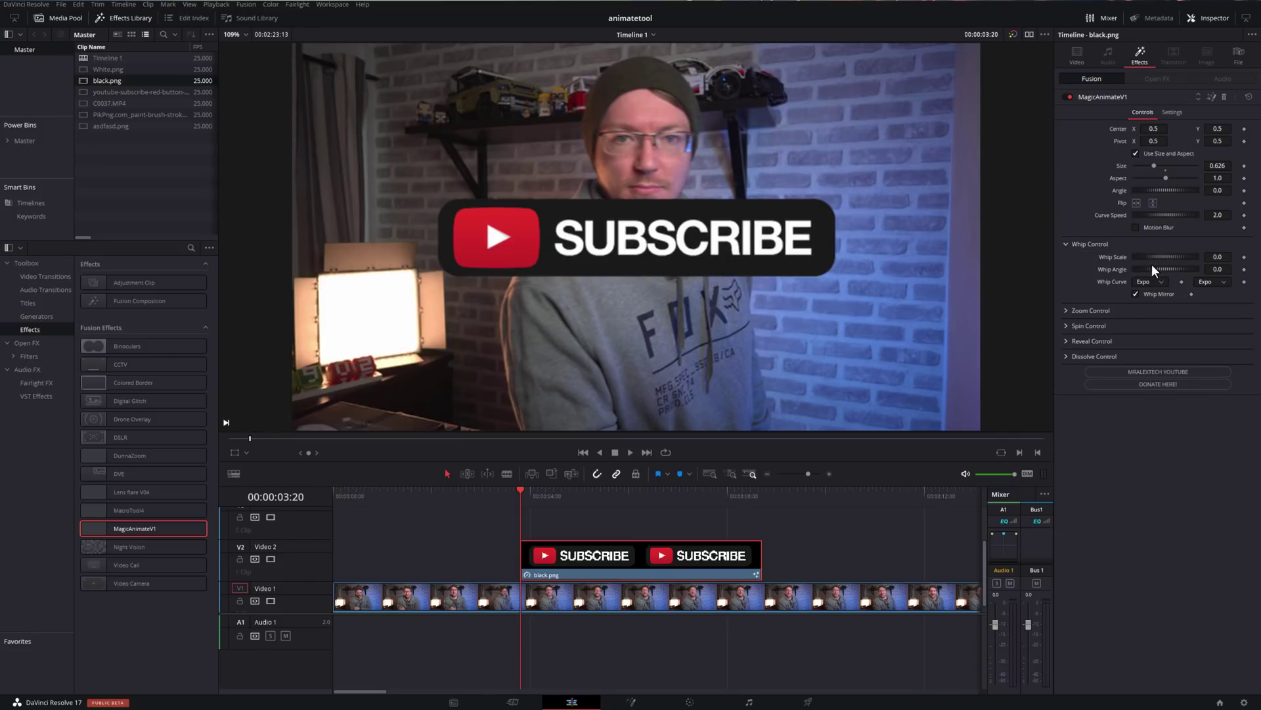
{"action": "left_click_drag", "start_coordinate": [1146, 256], "coordinate": [1168, 258]}
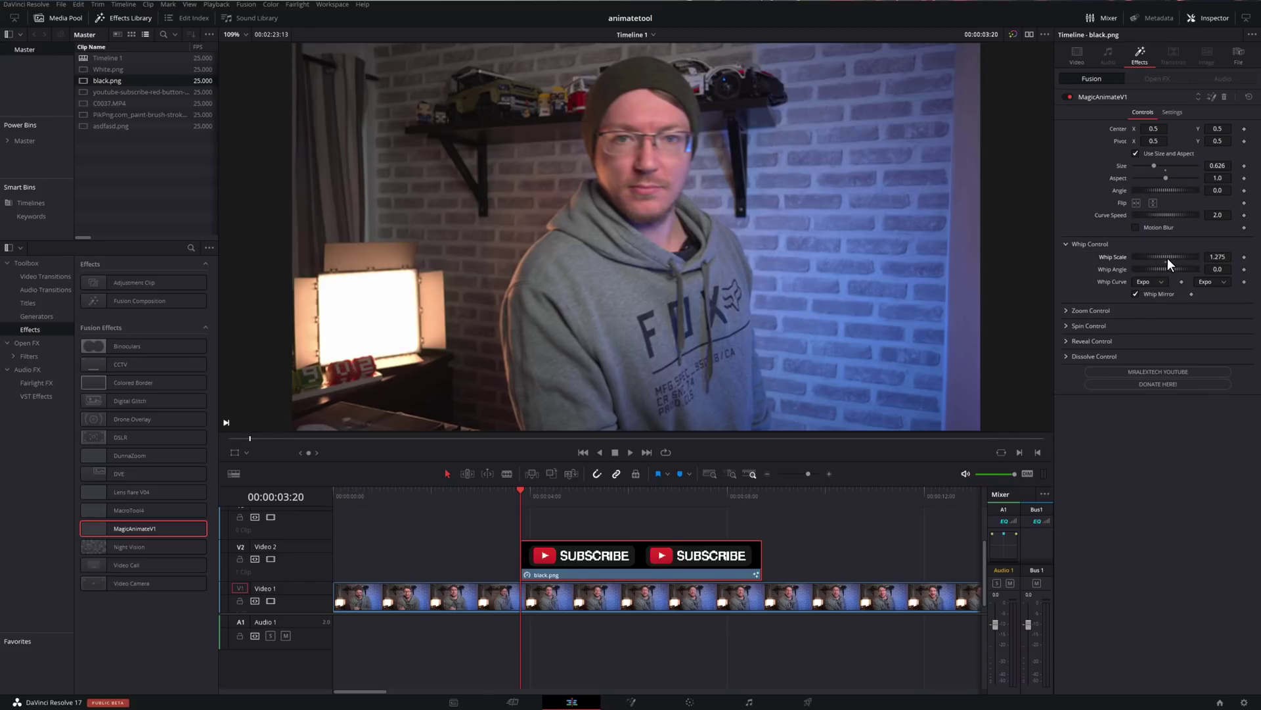
{"action": "key", "text": "space"}
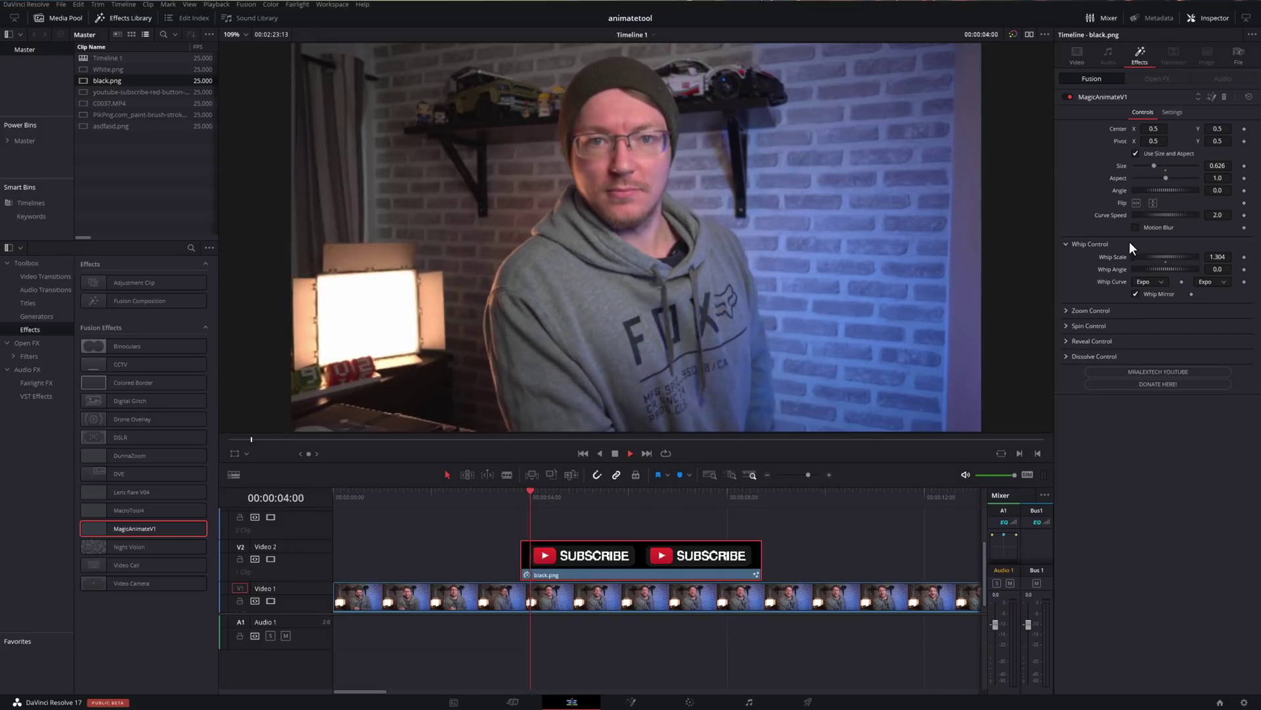
{"action": "key", "text": "space"}
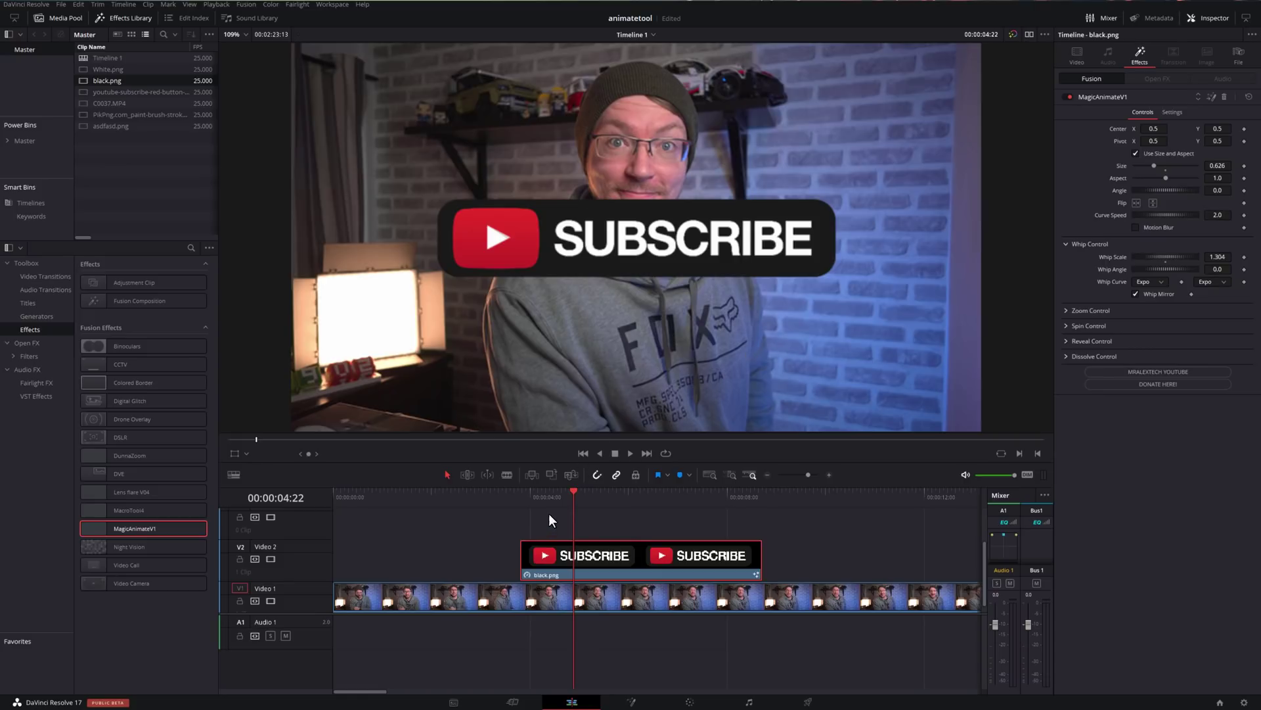
{"action": "left_click", "coordinate": [526, 494]}
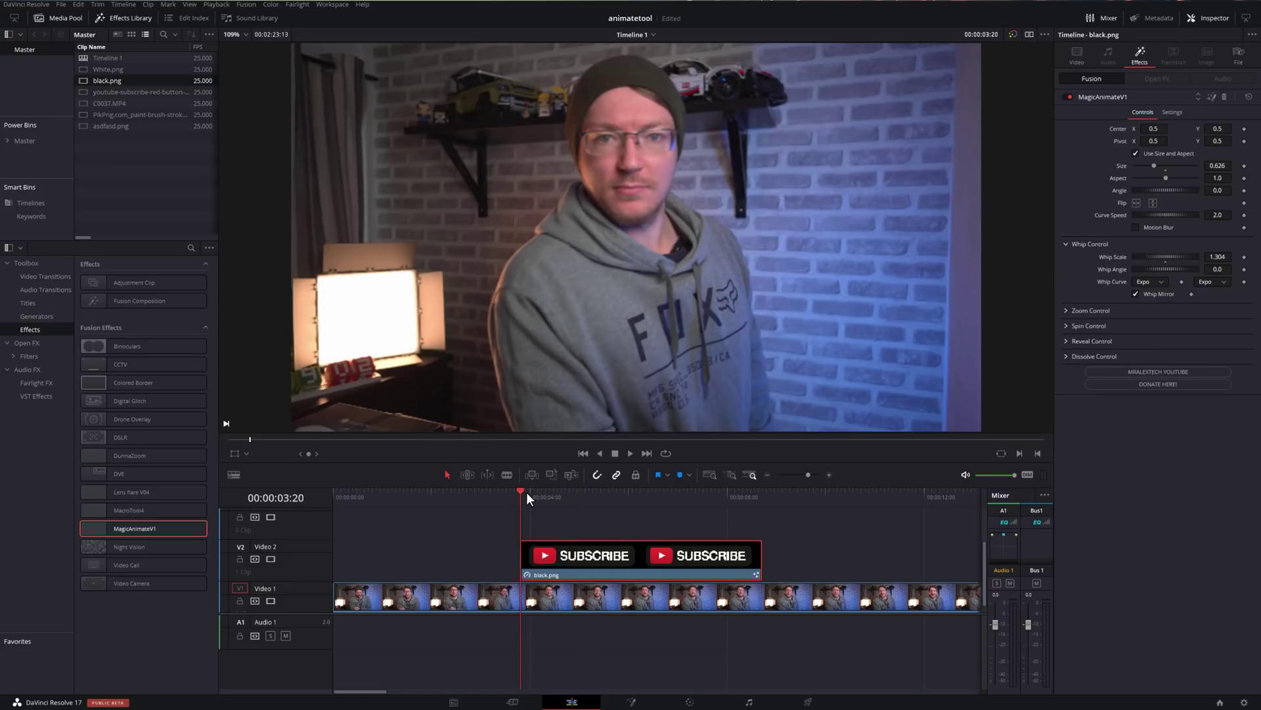
{"action": "key", "text": "space"}
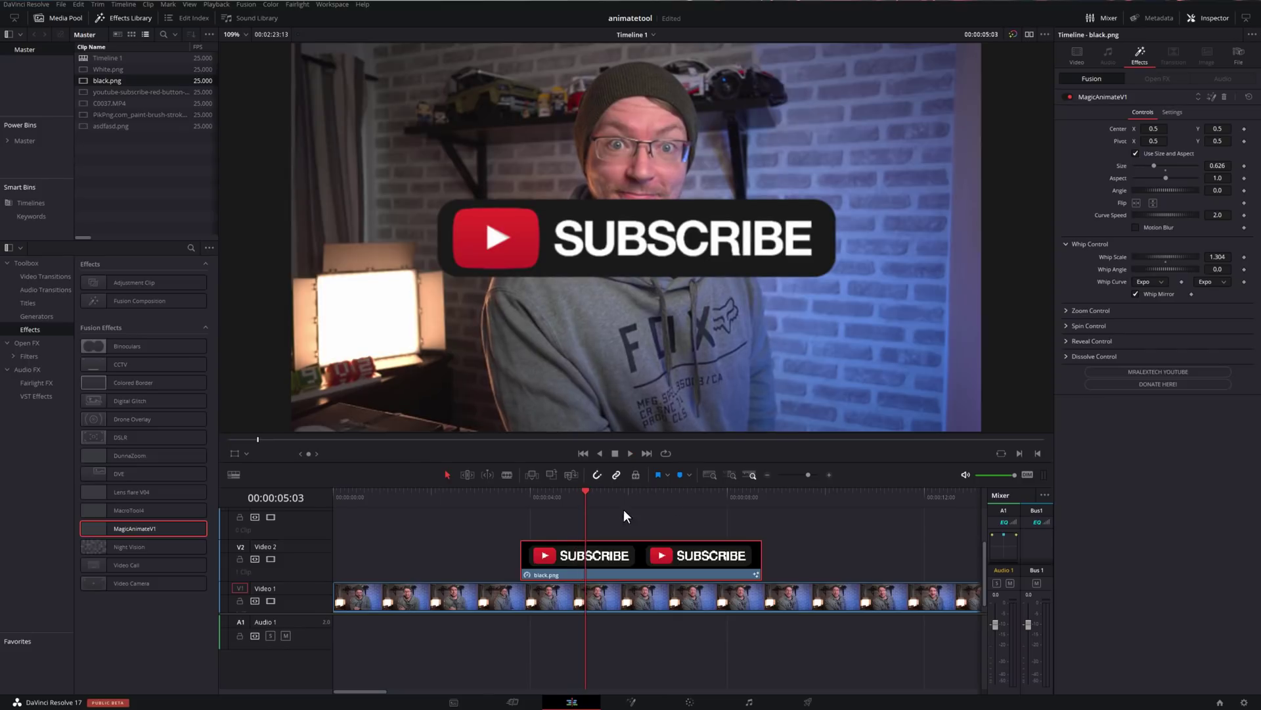
{"action": "left_click", "coordinate": [720, 494]}
{"action": "left_click", "coordinate": [526, 493]}
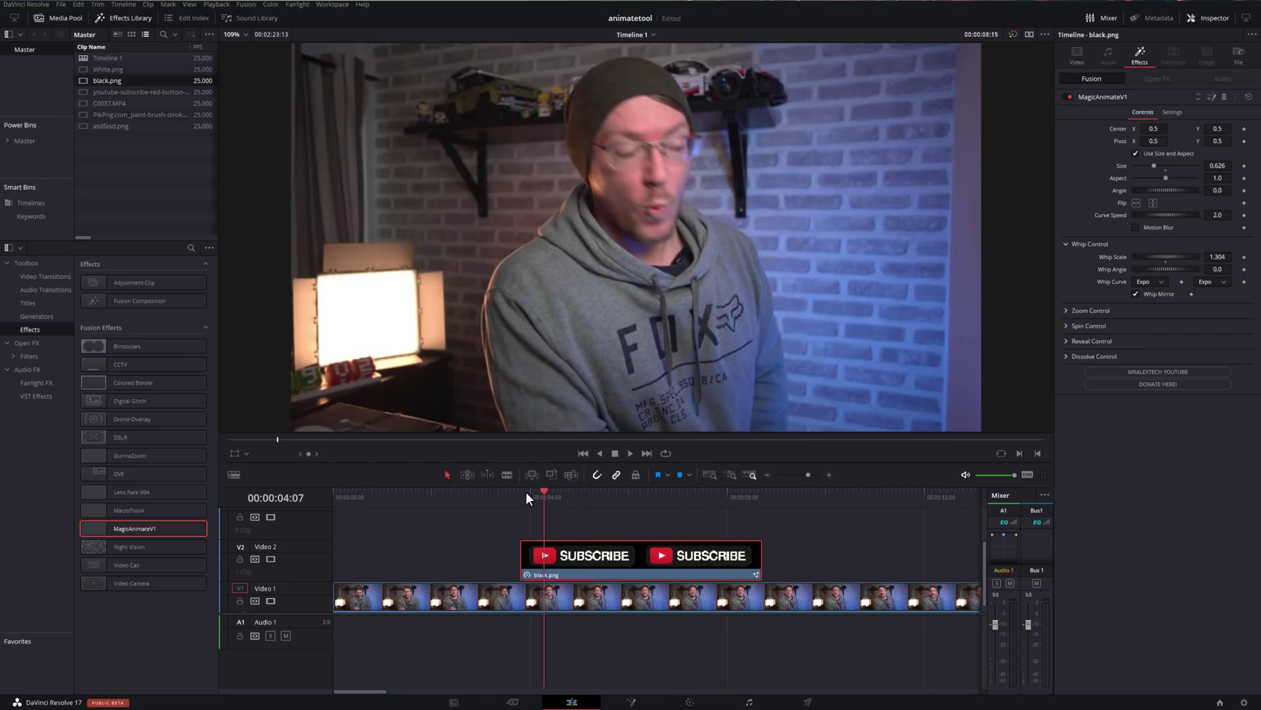
{"action": "left_click", "coordinate": [519, 491]}
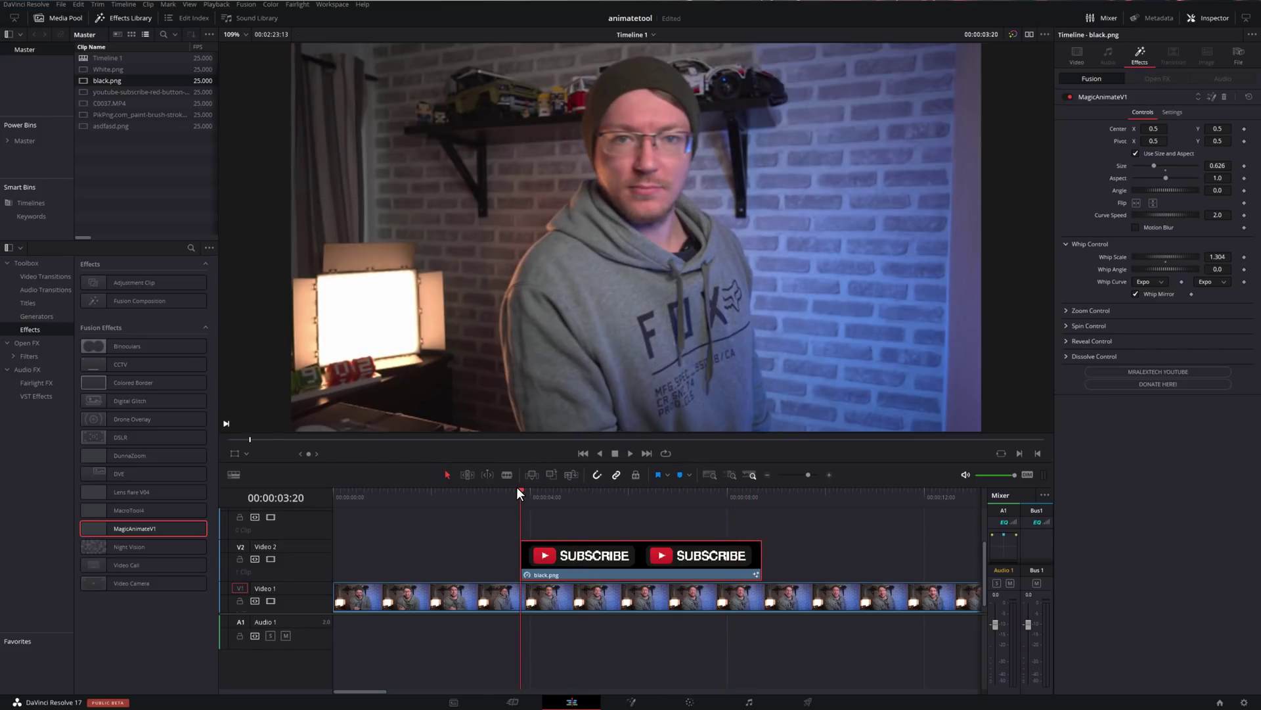
{"action": "key", "text": "space"}
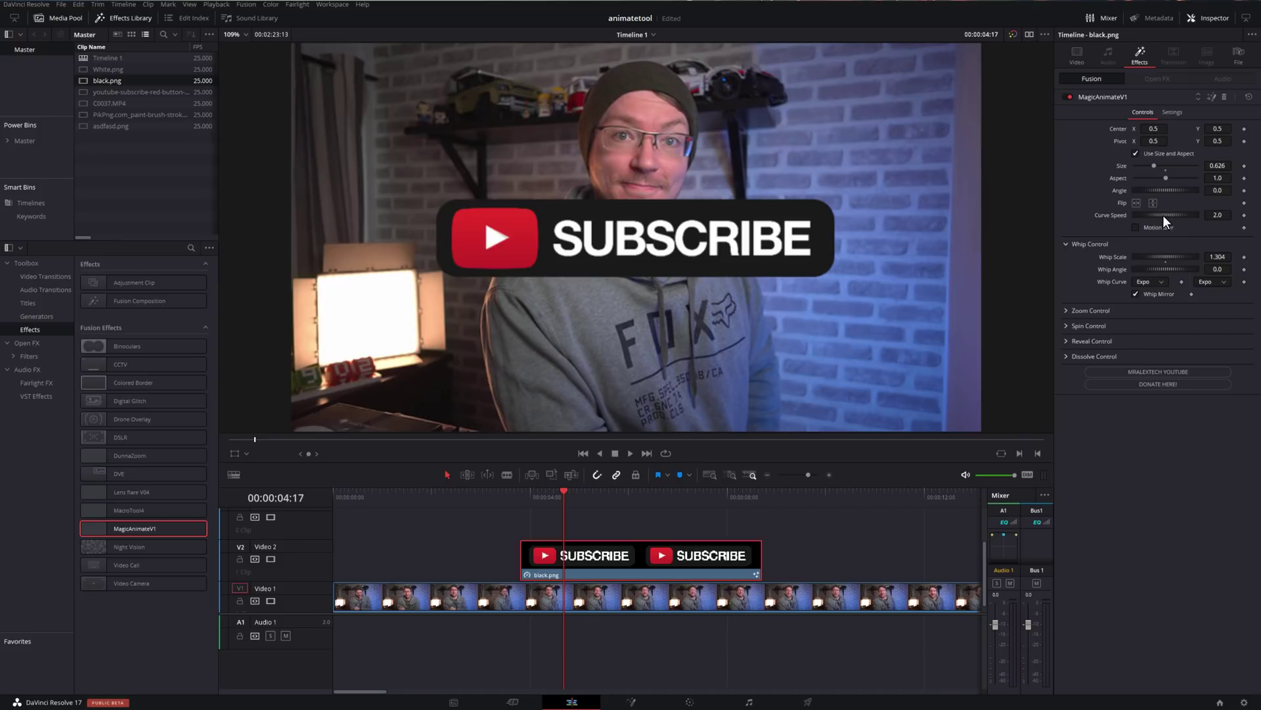
Raise Curve Speed to 4.022 and preview the faster SUBSCRIBE entrance
{"action": "mouse_move", "coordinate": [1163, 215]}
{"action": "left_mouse_down"}
{"action": "mouse_move", "coordinate": [1180, 215]}
{"action": "mouse_move", "coordinate": [1151, 212]}
{"action": "left_mouse_up"}
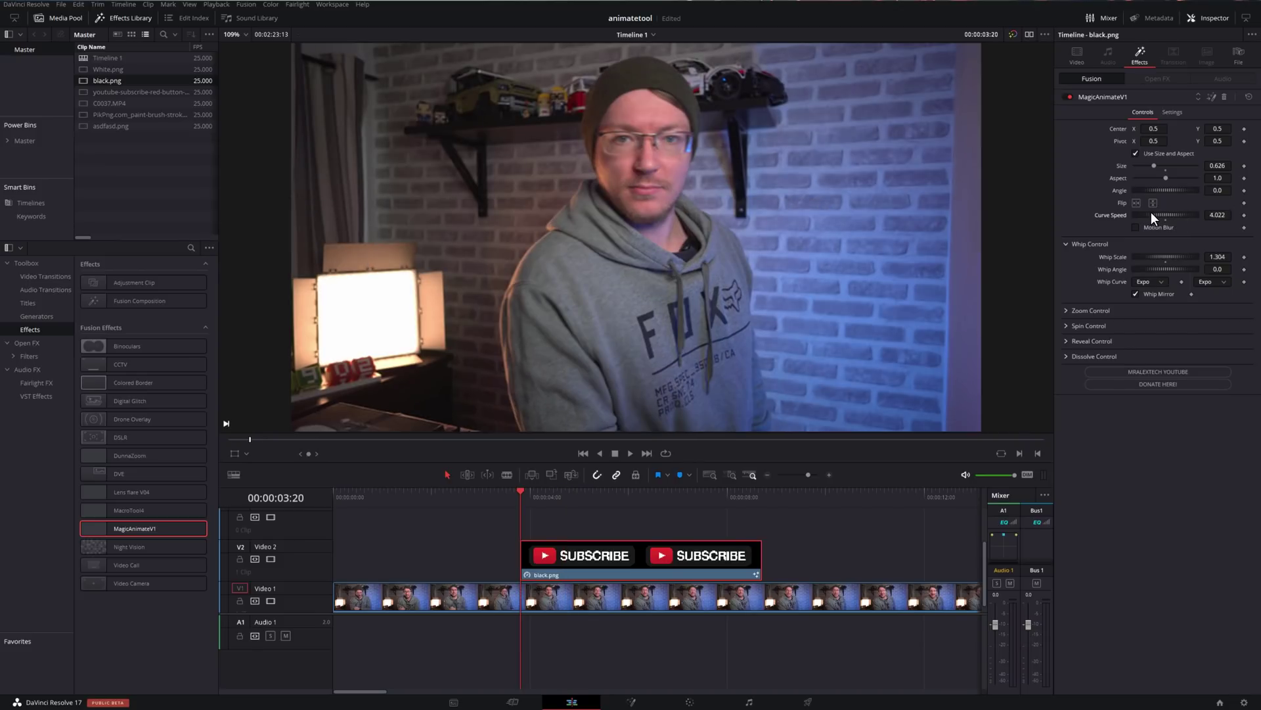
{"action": "left_click", "coordinate": [514, 501]}
{"action": "key", "text": "space"}
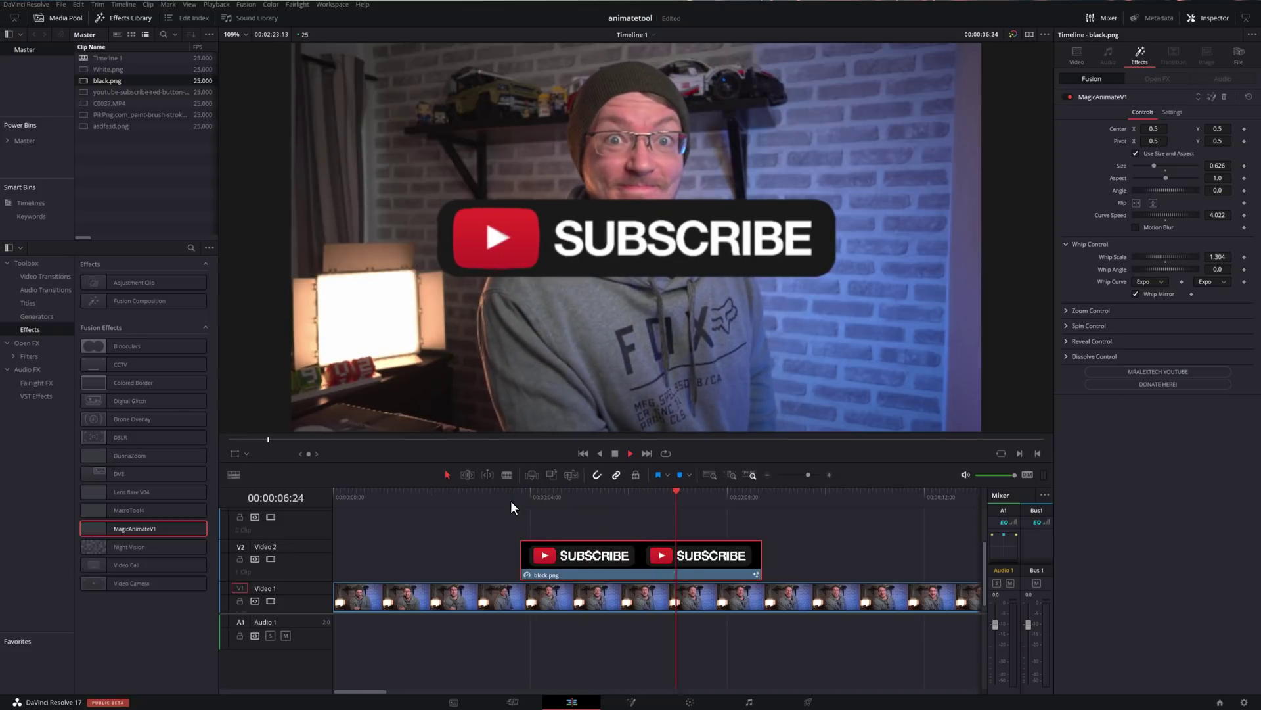
{"action": "left_click_drag", "start_coordinate": [516, 499], "coordinate": [558, 495]}
Lower Curve Speed to 1.022 and replay the gentler animation
{"action": "left_click_drag", "start_coordinate": [1191, 215], "coordinate": [1169, 217]}
{"action": "left_click", "coordinate": [509, 489]}
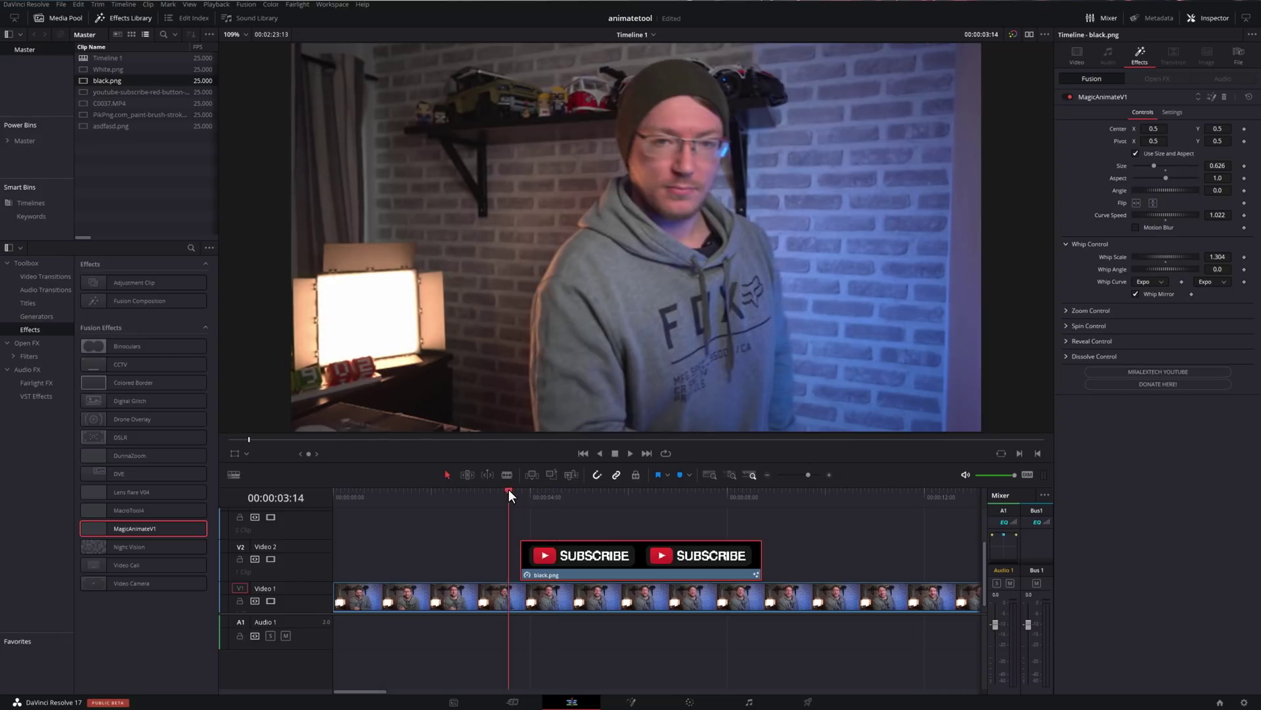
{"action": "key", "text": "space"}
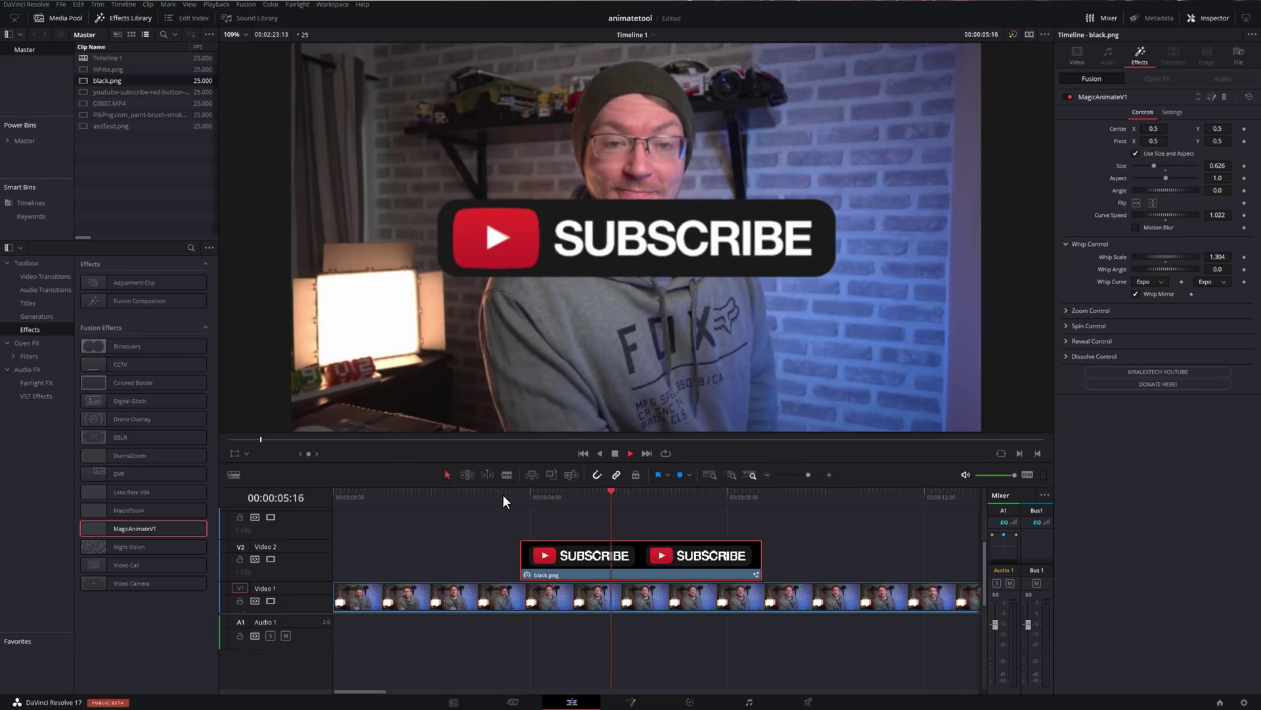
{"action": "key", "text": "space"}
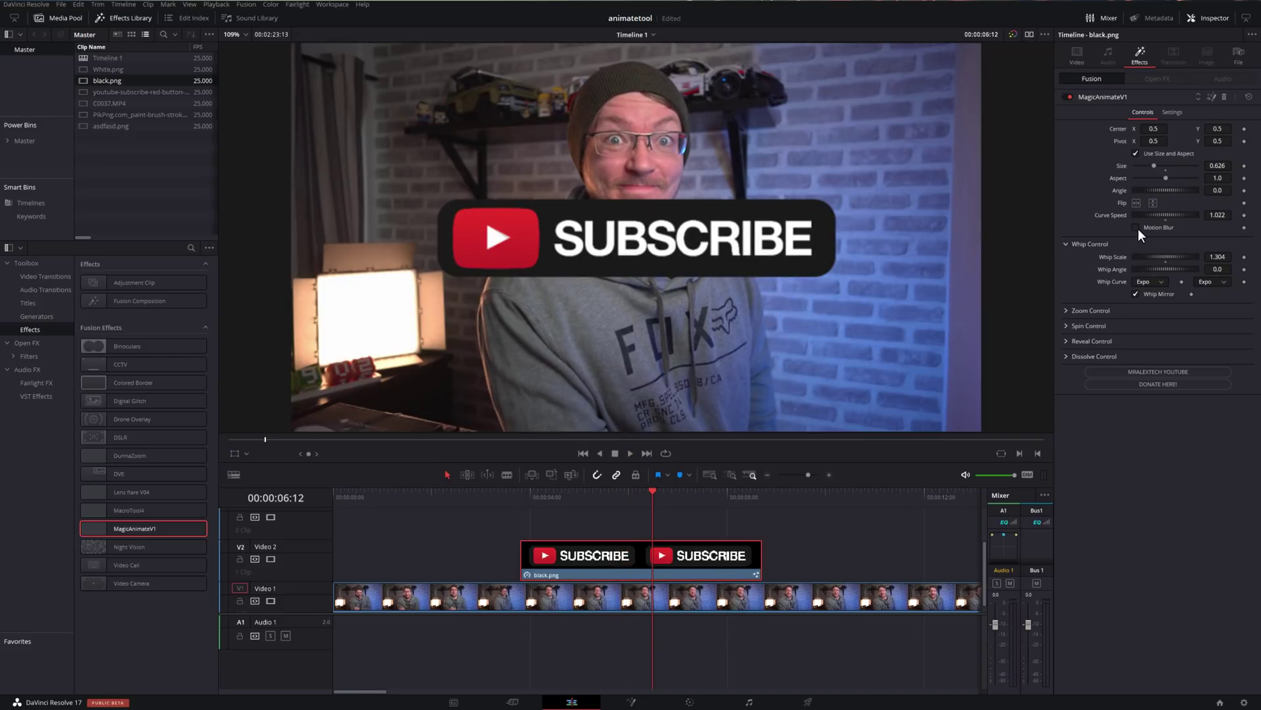
Enable Motion Blur (Quality 6, Shutter Angle 180) and replay the SUBSCRIBE entrance
{"action": "left_click", "coordinate": [1137, 228]}
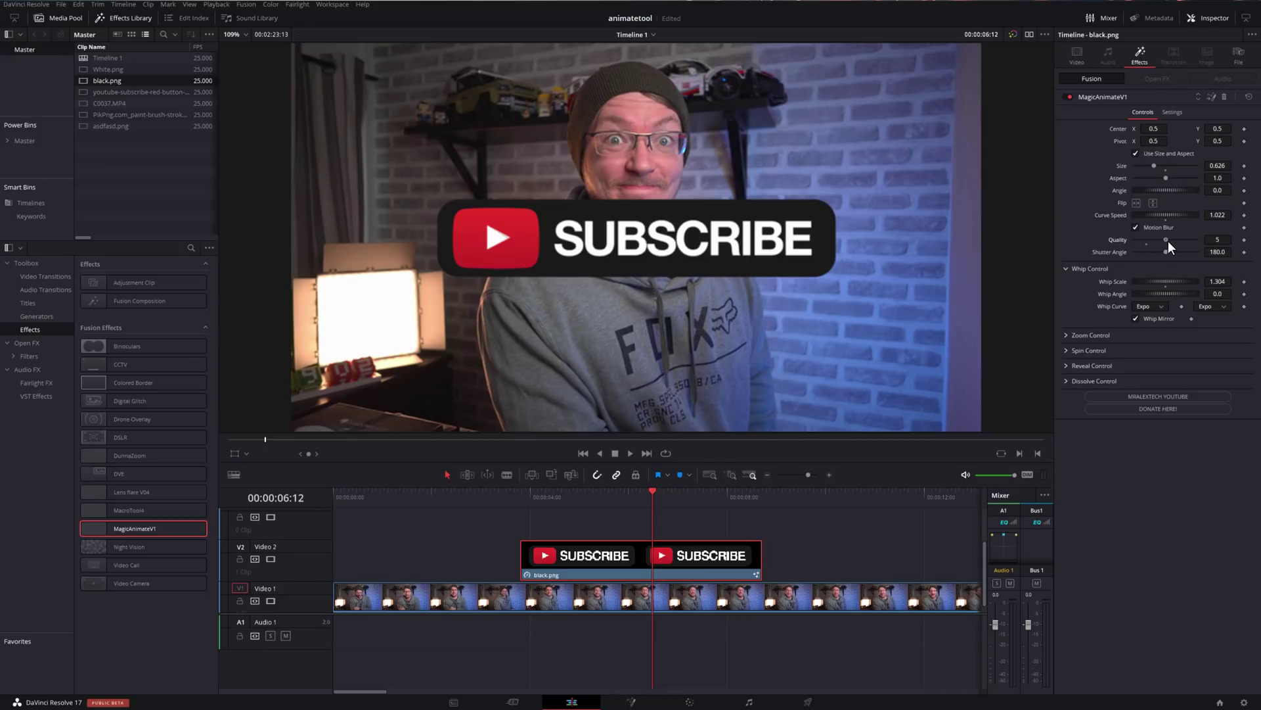
{"action": "left_click_drag", "start_coordinate": [568, 498], "coordinate": [511, 496]}
{"action": "key", "text": "space"}
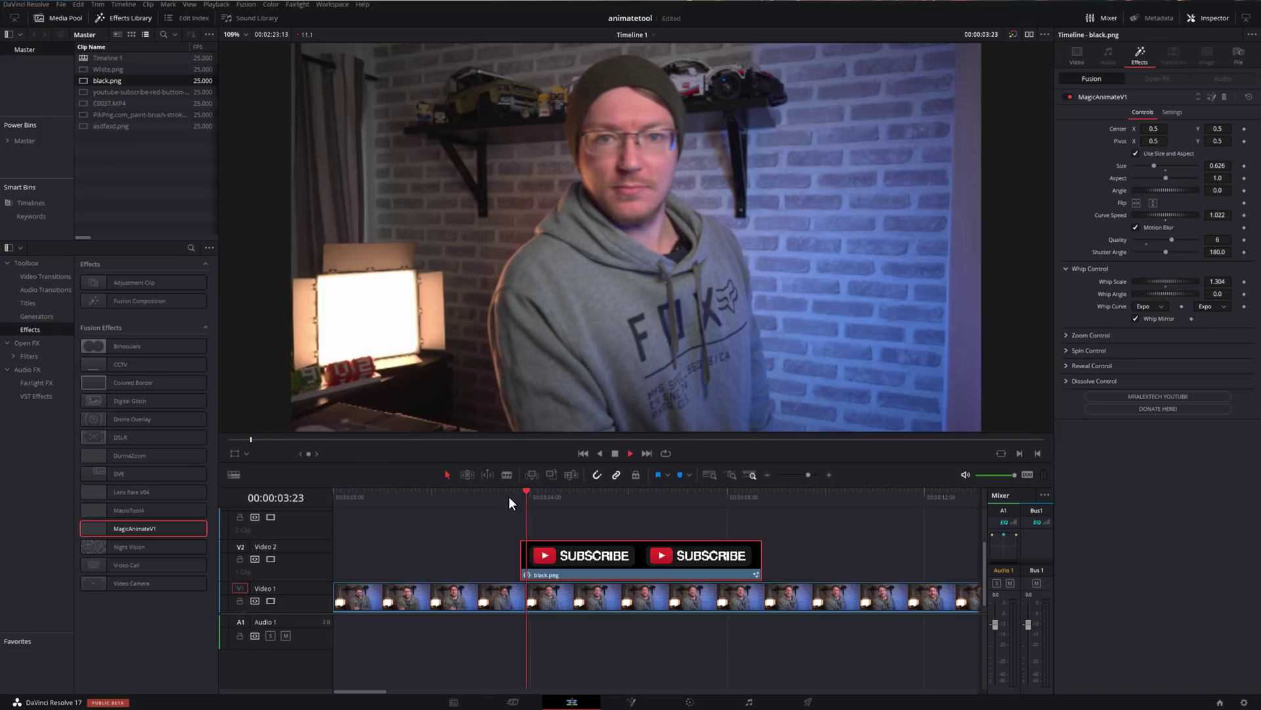
{"action": "left_click", "coordinate": [510, 496]}
{"action": "left_click", "coordinate": [510, 496]}
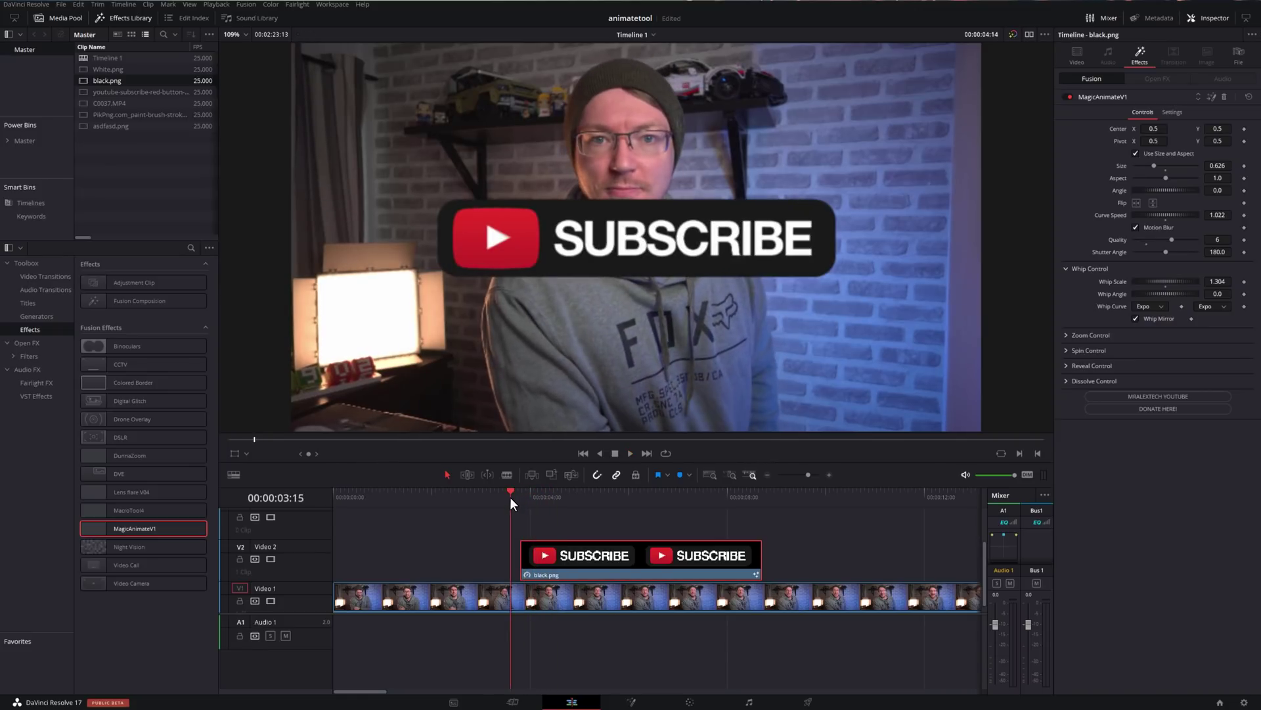
{"action": "key", "text": "space"}
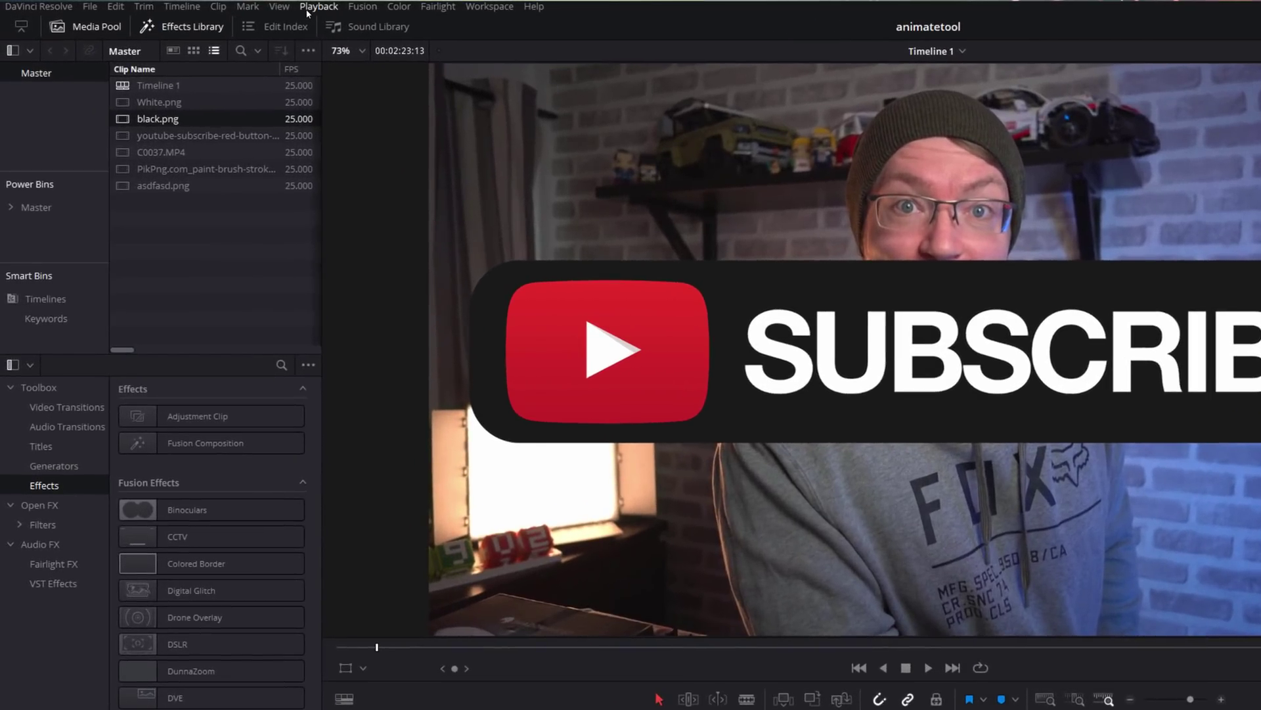
Keep Playback > Timeline Proxy Mode Off and replay the animation from 00:00:02:11
{"action": "left_click", "coordinate": [304, 7]}
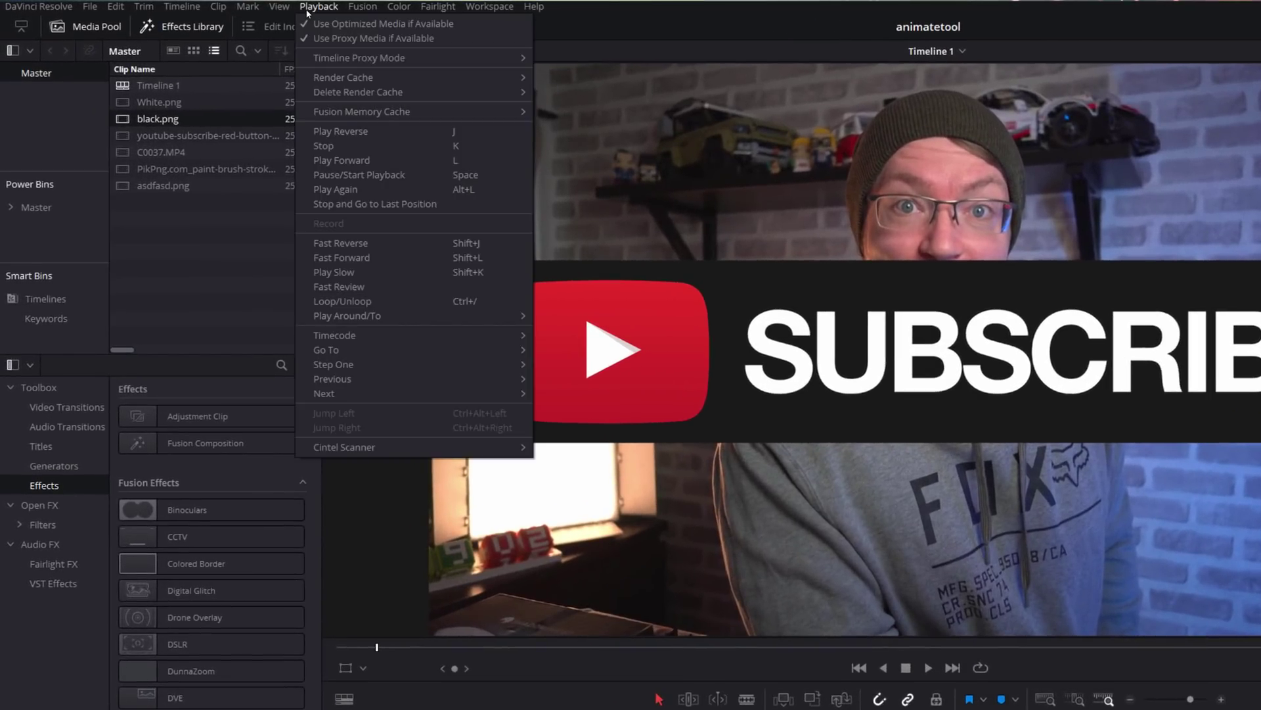
{"action": "mouse_move", "coordinate": [330, 59]}
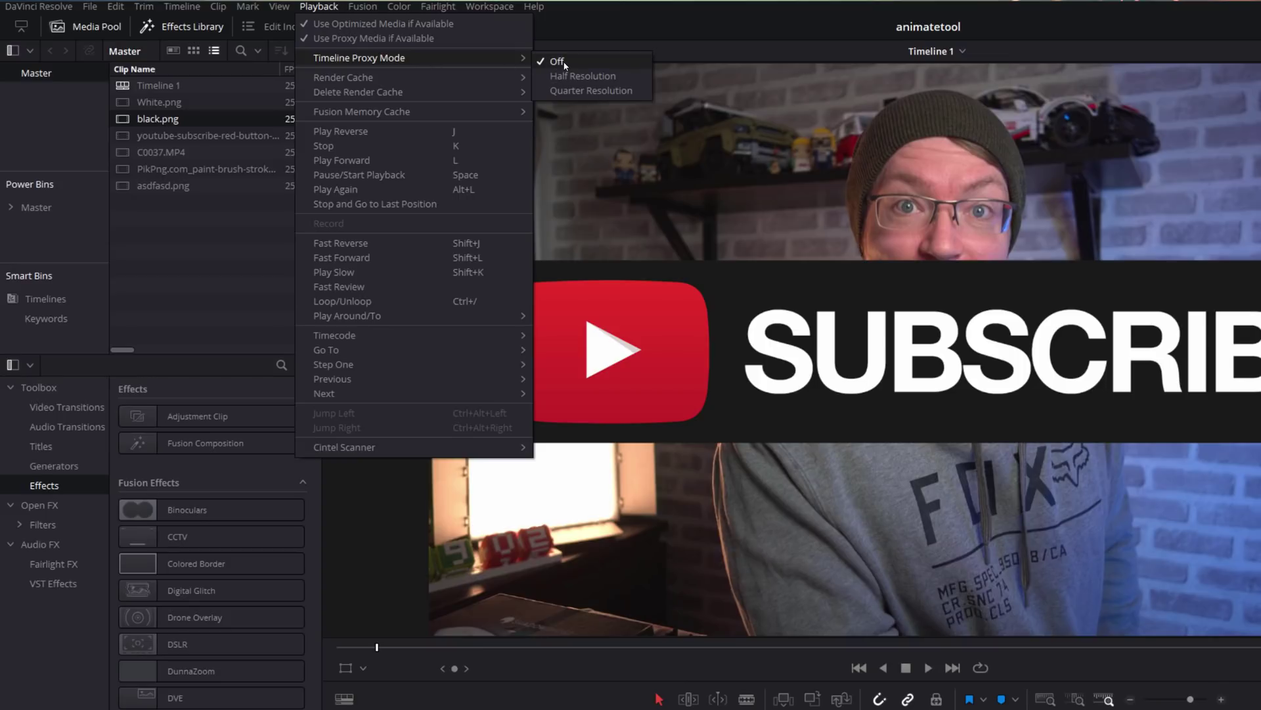
{"action": "left_click", "coordinate": [566, 77]}
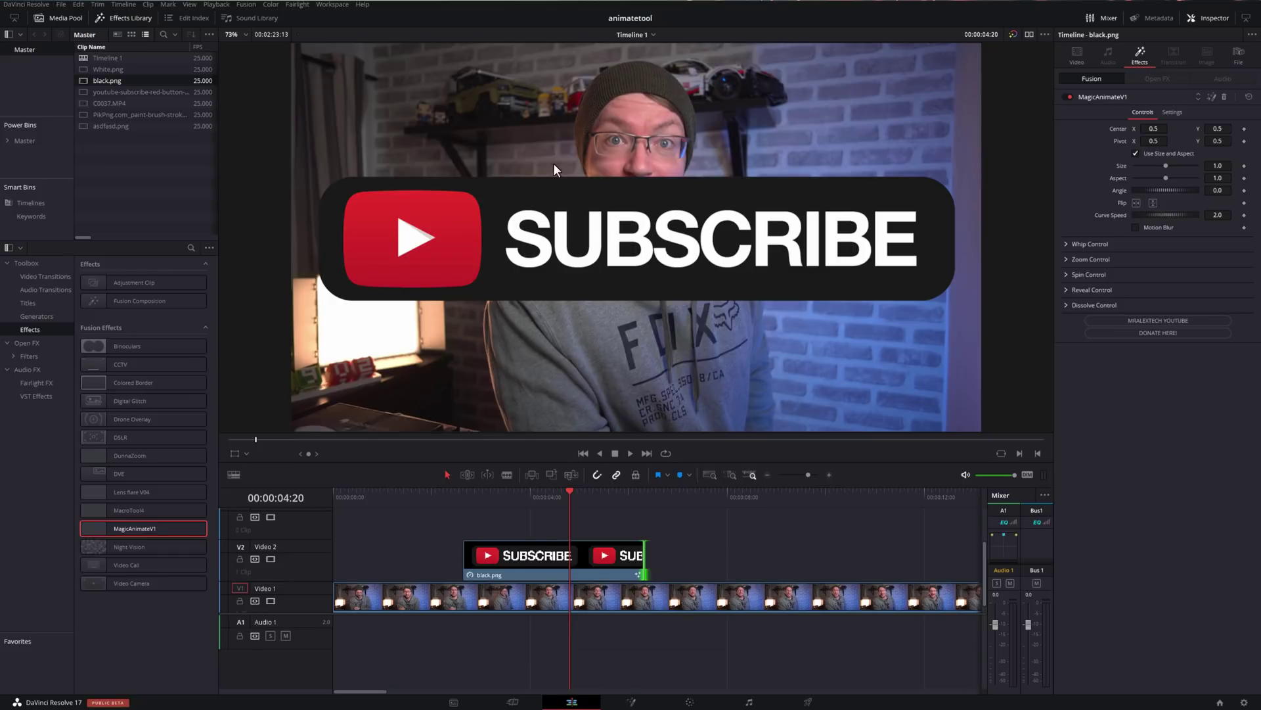
{"action": "left_click_drag", "start_coordinate": [535, 486], "coordinate": [454, 489]}
{"action": "key", "text": "space"}
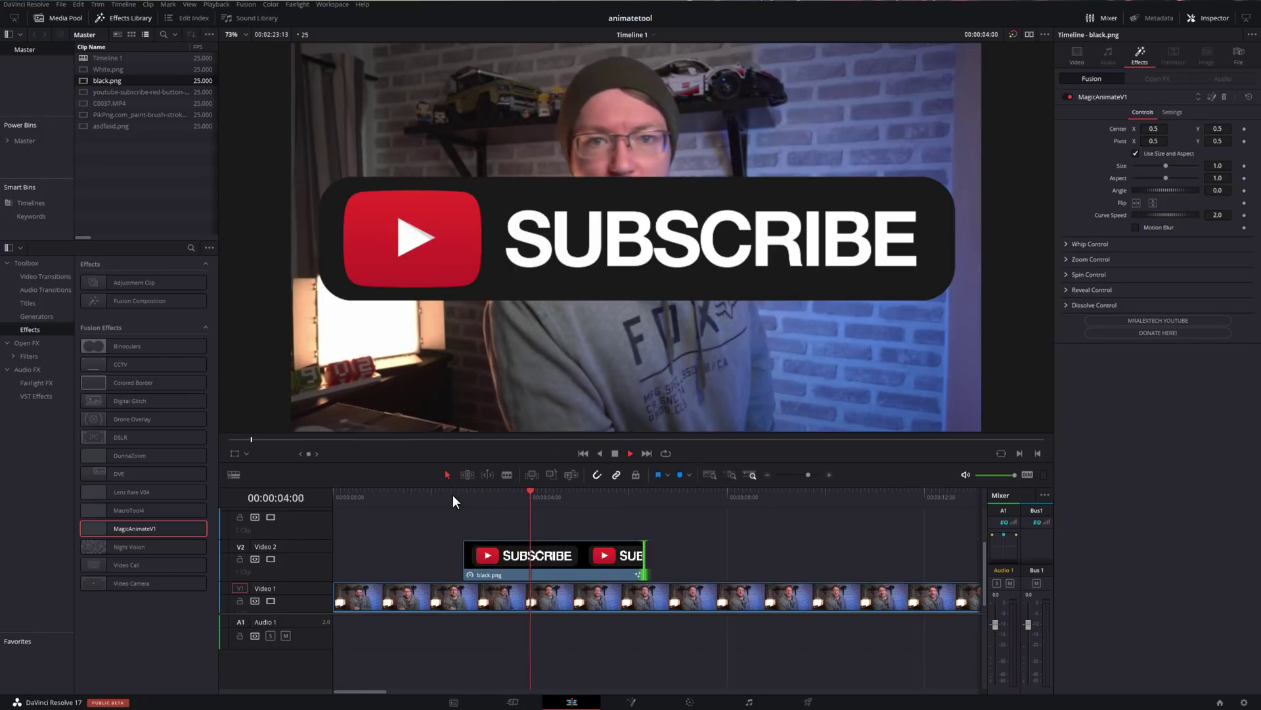
Stop playback and set Playback > Render Cache to Smart
{"action": "key", "text": "space"}
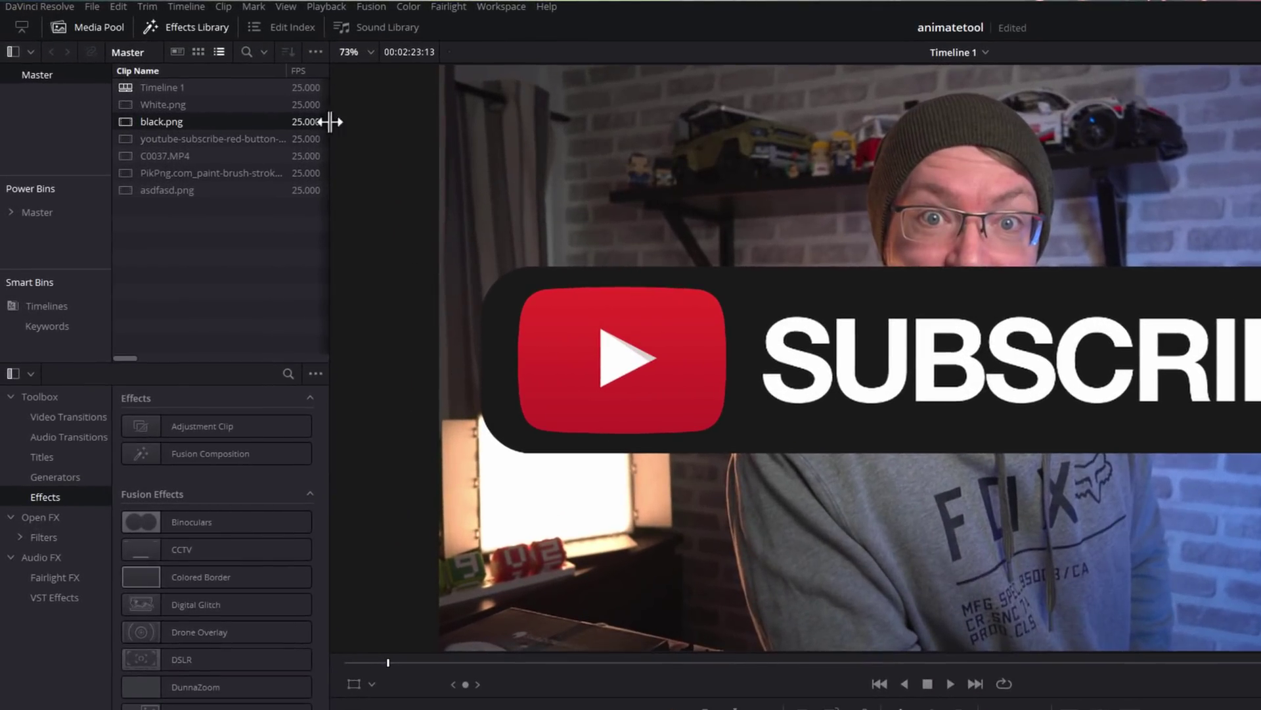
{"action": "left_click", "coordinate": [326, 7]}
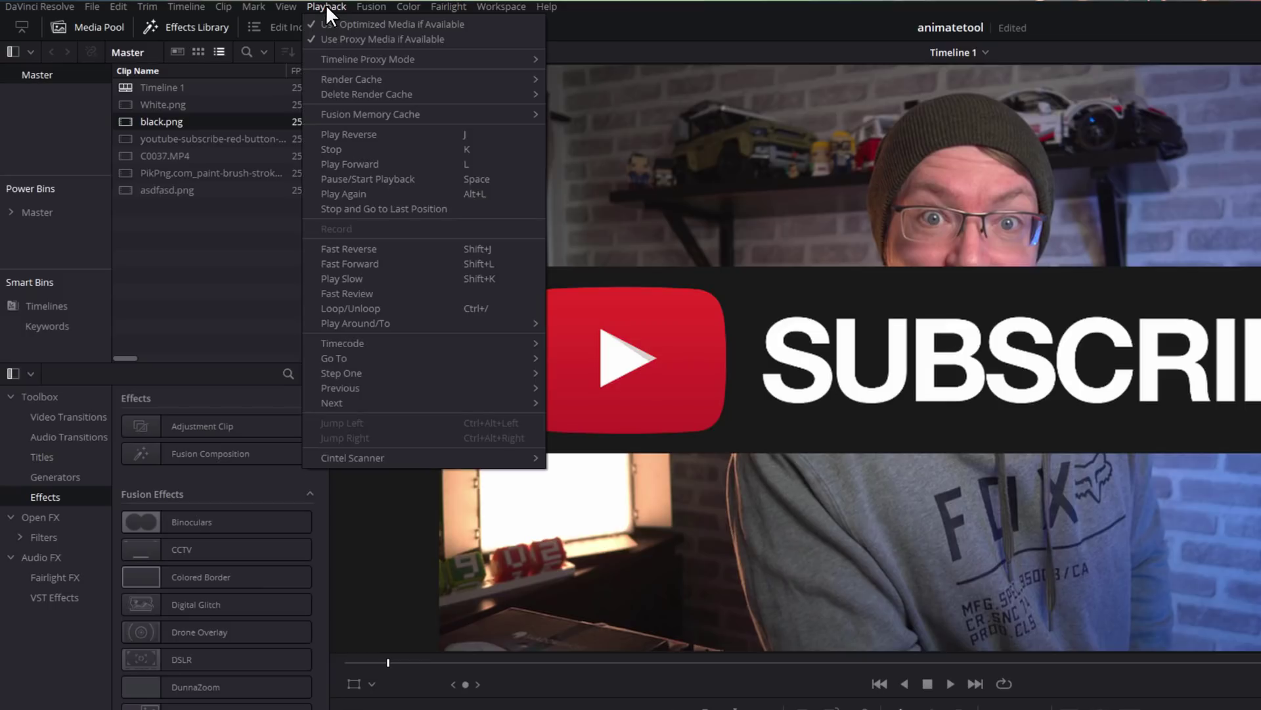
{"action": "mouse_move", "coordinate": [345, 78]}
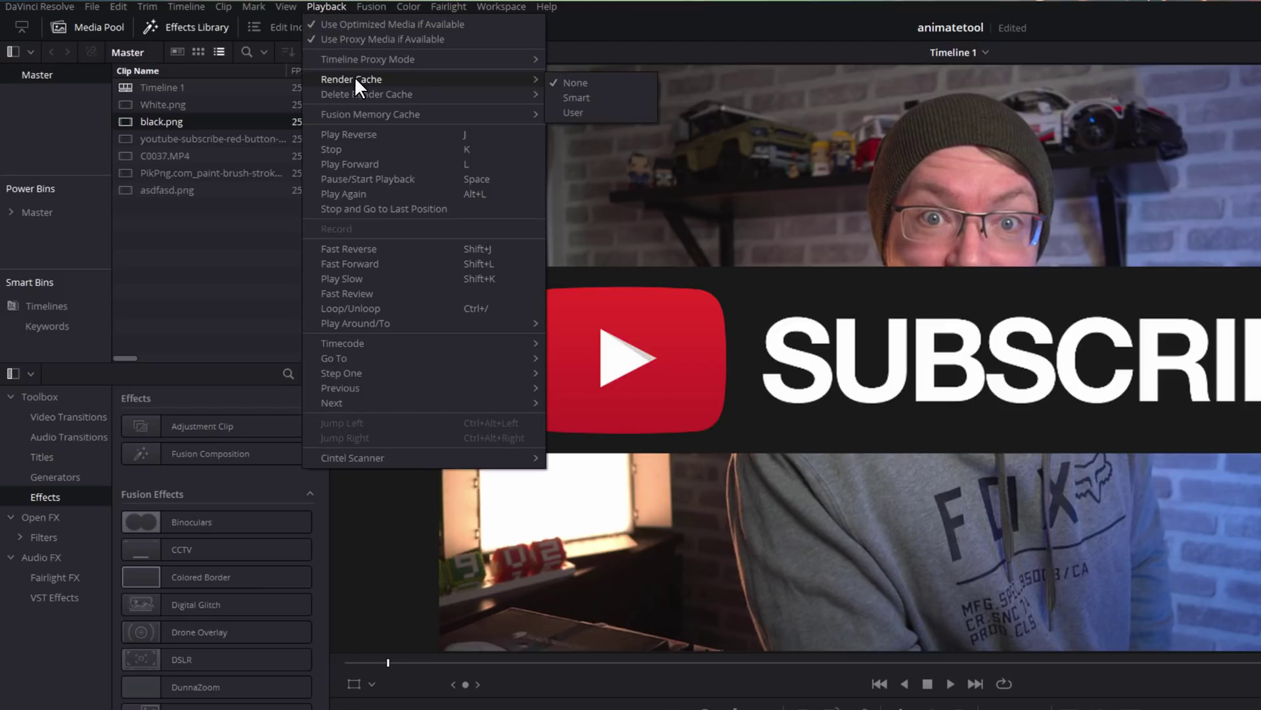
{"action": "left_click", "coordinate": [580, 95]}
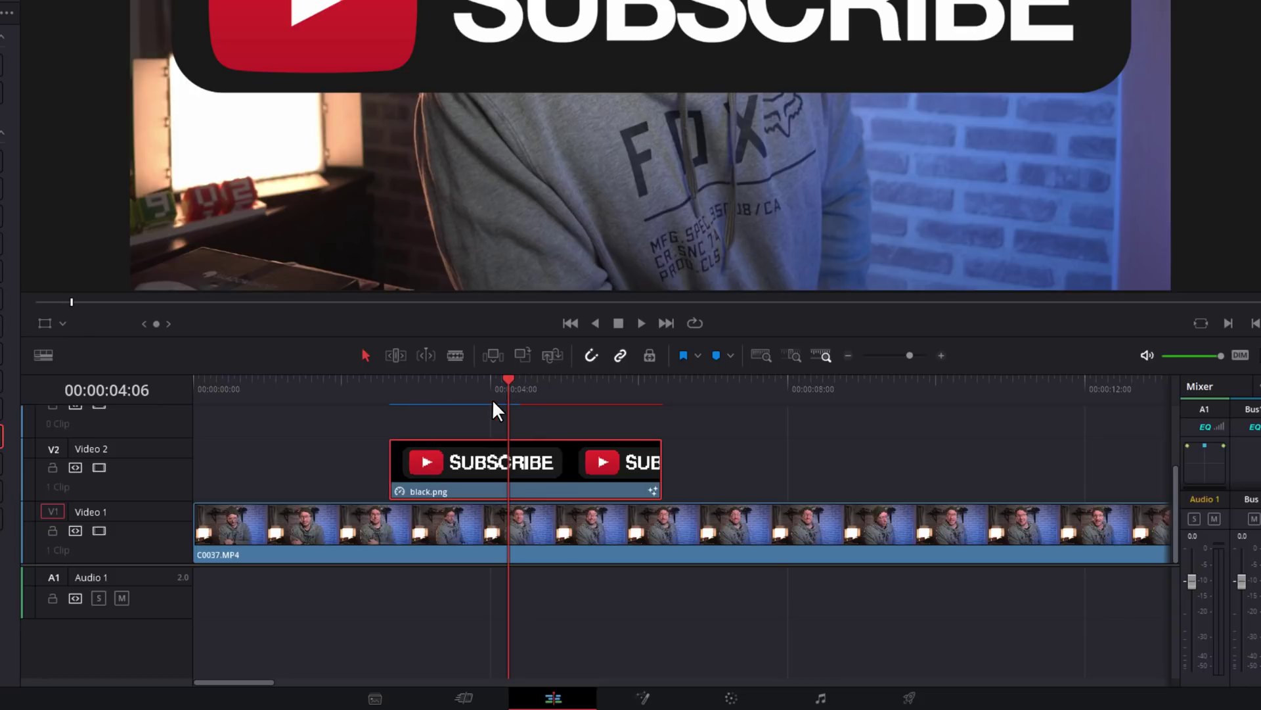
{"action": "left_click_drag", "start_coordinate": [490, 398], "coordinate": [357, 395]}
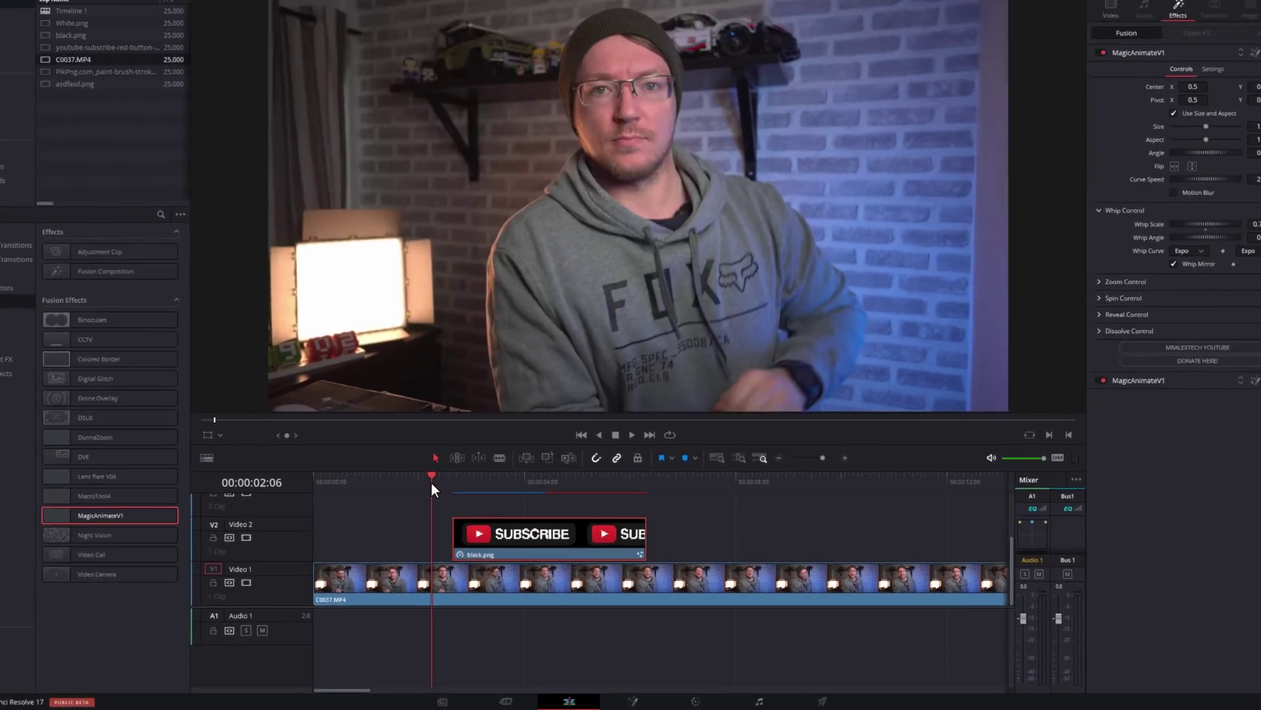
{"action": "key", "text": "space"}
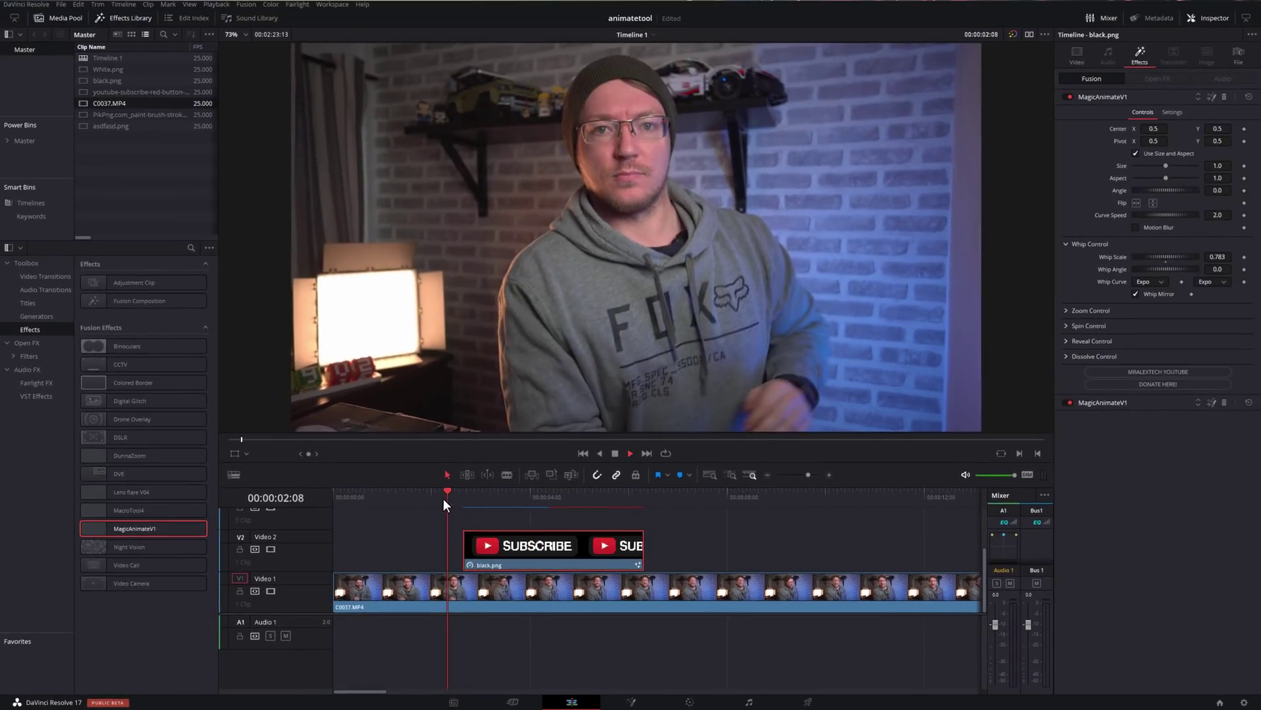